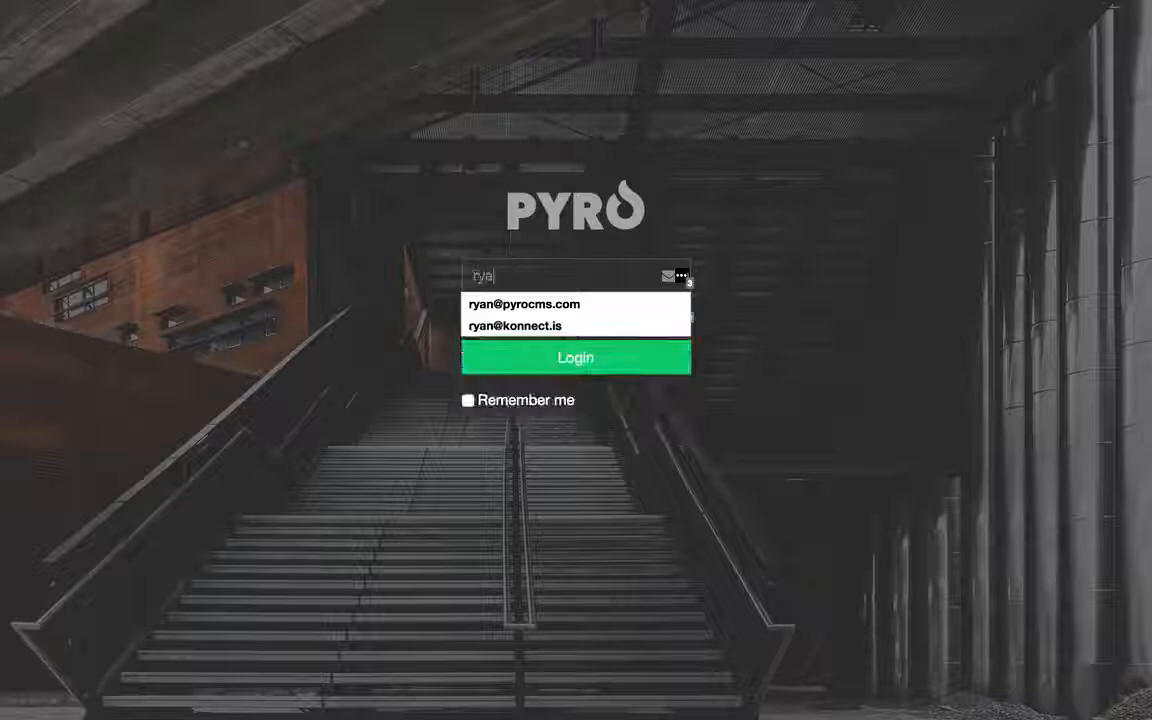
# Log in to the control panel with the second suggested account e-mail.
pyautogui.press('Down')
pyautogui.press('Return')
pyautogui.press('Return')
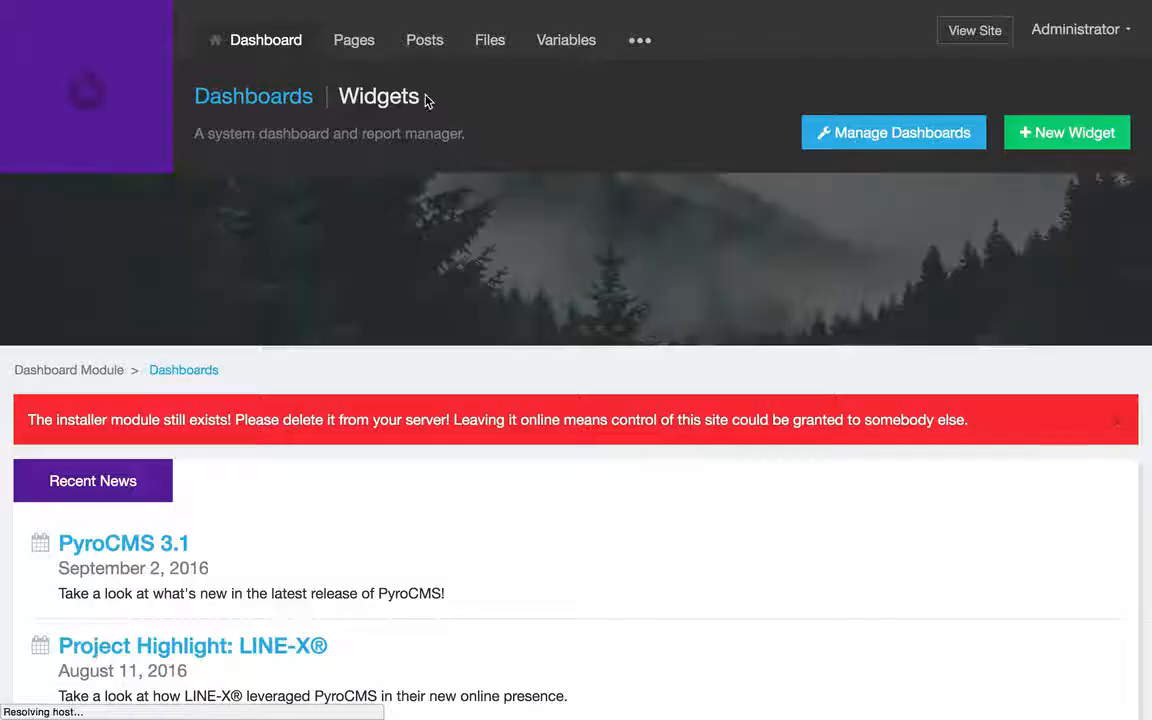
# Open the Pages section and view the Welcome page on the public site, returning to the page list.
pyautogui.click(356, 42)
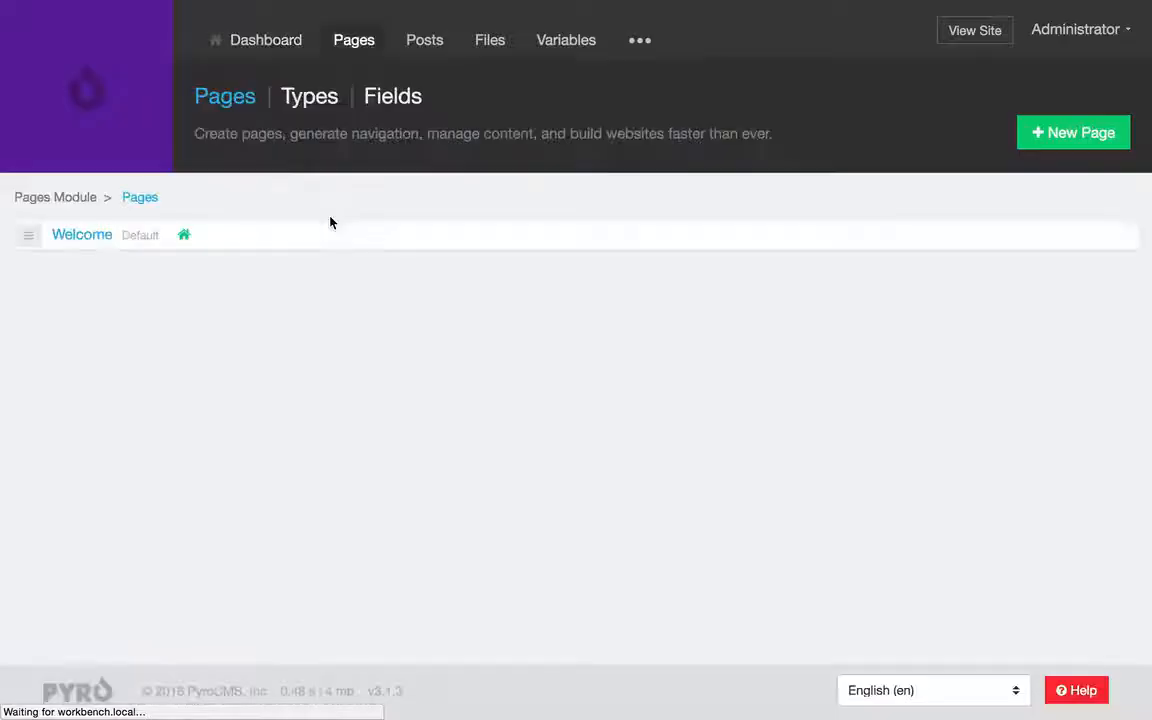
pyautogui.click(1041, 236)
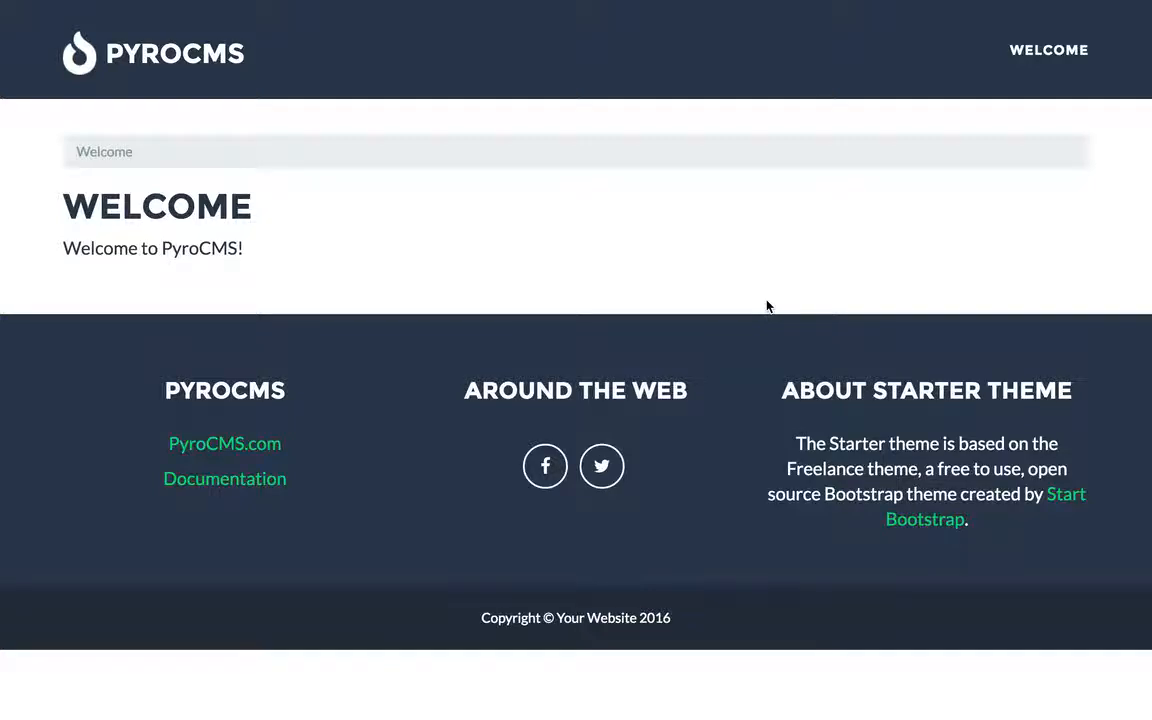
pyautogui.press('super+w')
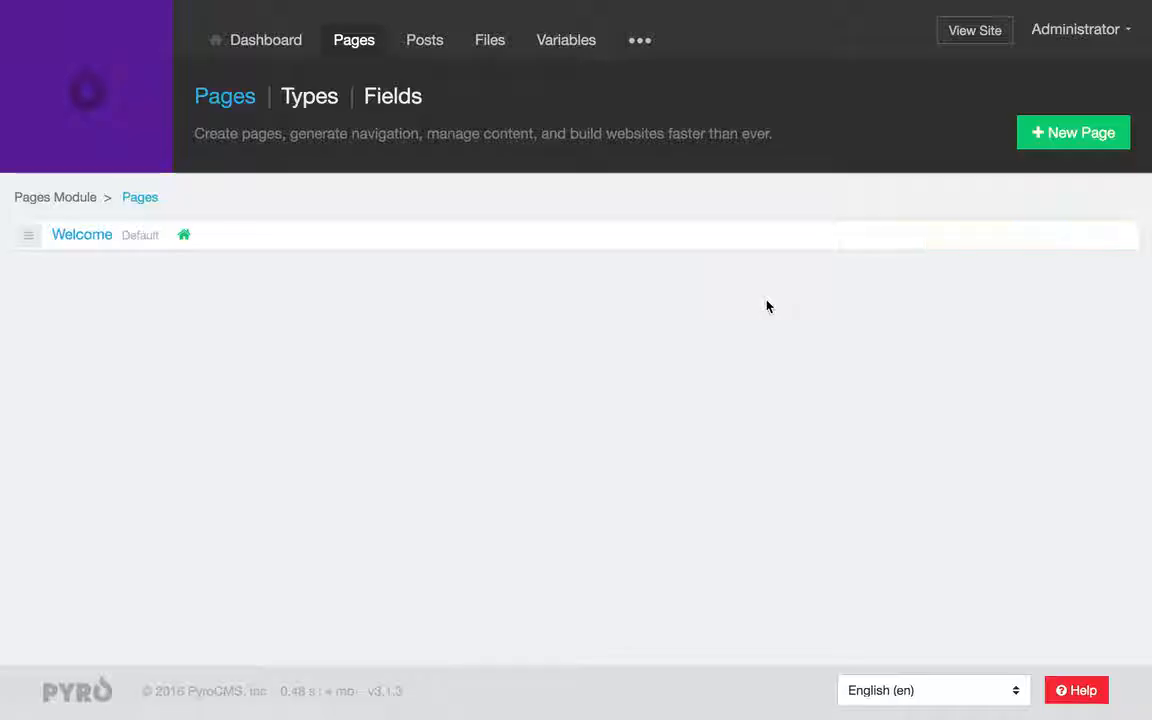
# Open the Welcome page for editing and examine its title, slug, content and meta fields.
pyautogui.click(86, 245)
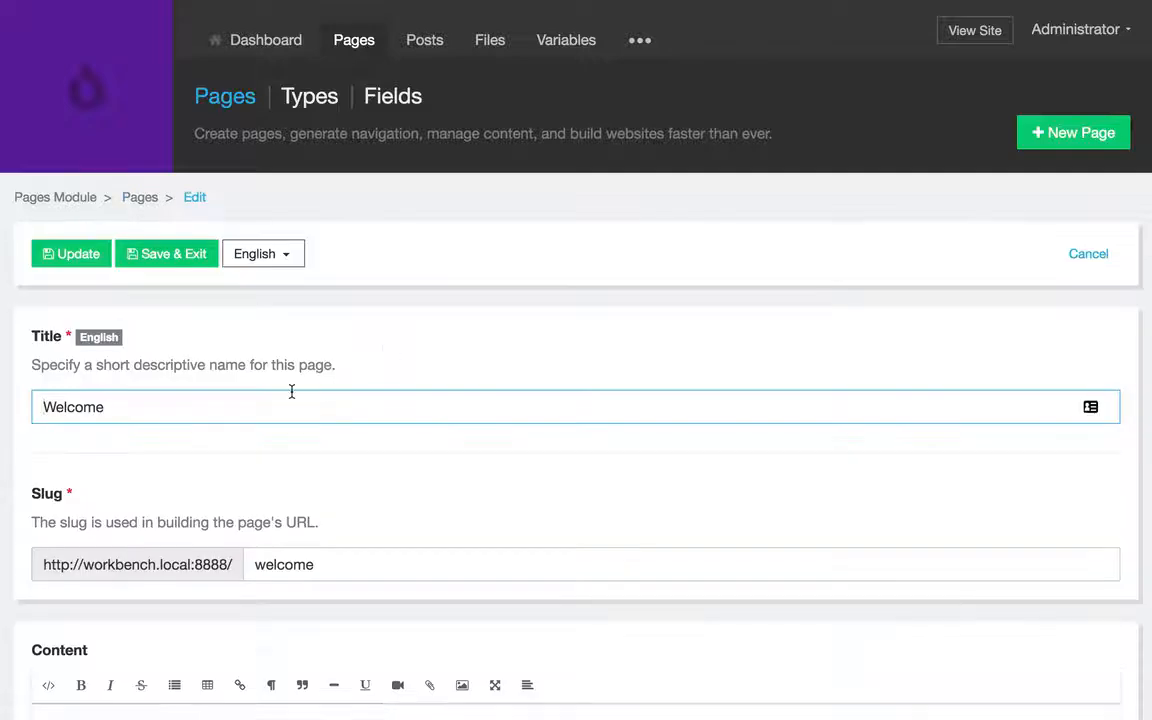
pyautogui.scroll(-3, 291, 392)
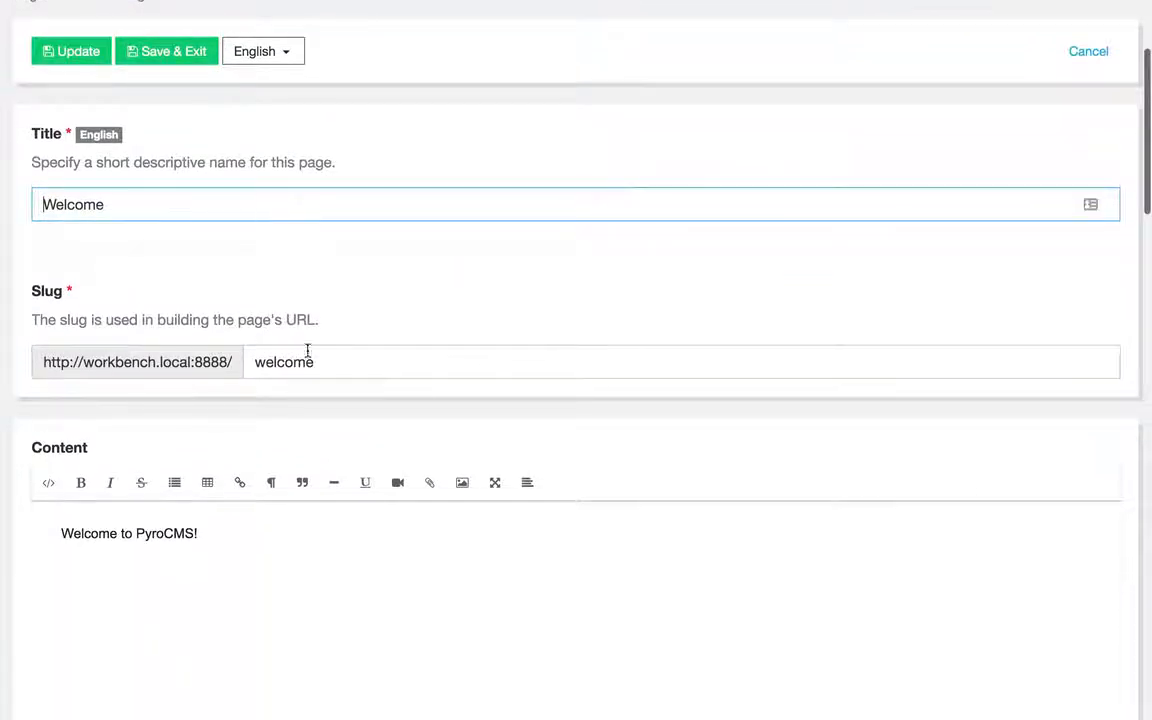
pyautogui.scroll(-1, 345, 357)
pyautogui.click(375, 357)
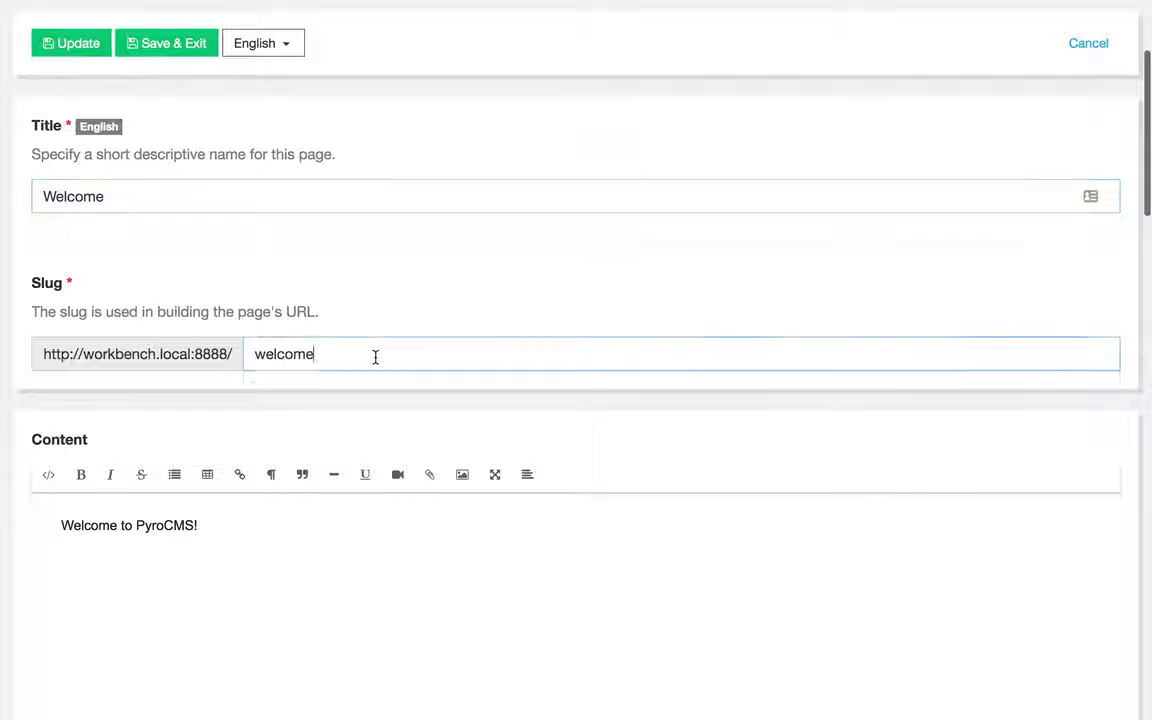
pyautogui.doubleClick(375, 357)
pyautogui.click(400, 311)
pyautogui.scroll(-3, 400, 311)
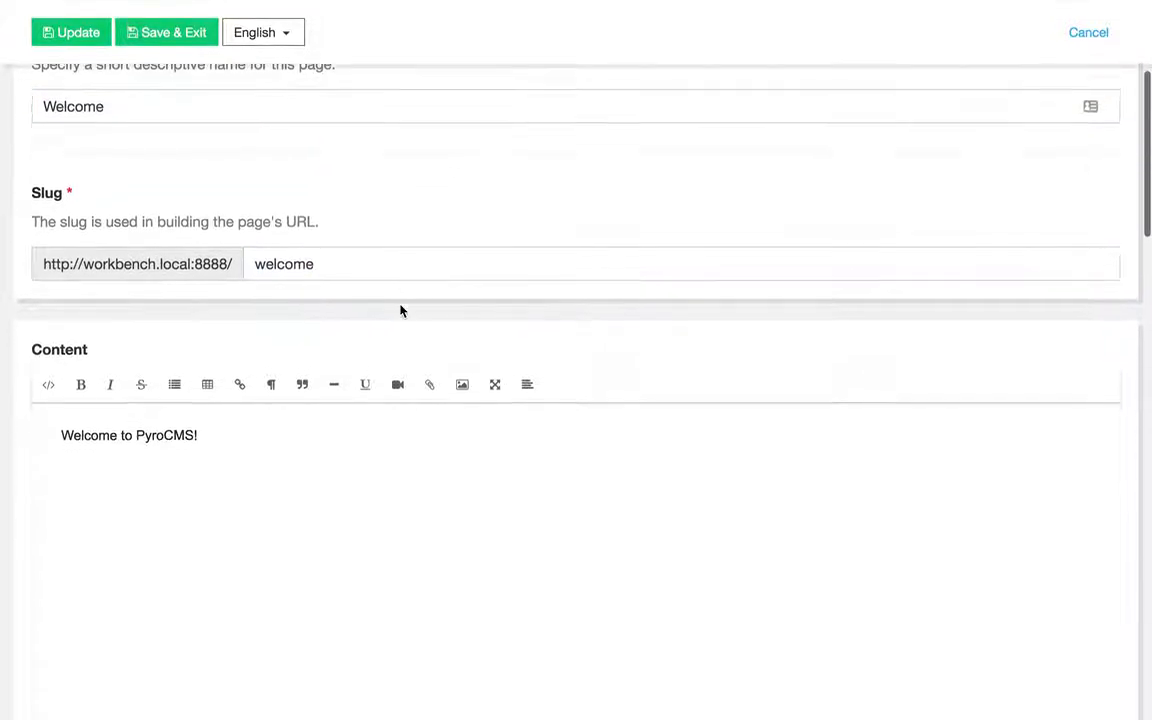
pyautogui.scroll(-1, 269, 448)
pyautogui.scroll(-2, 269, 448)
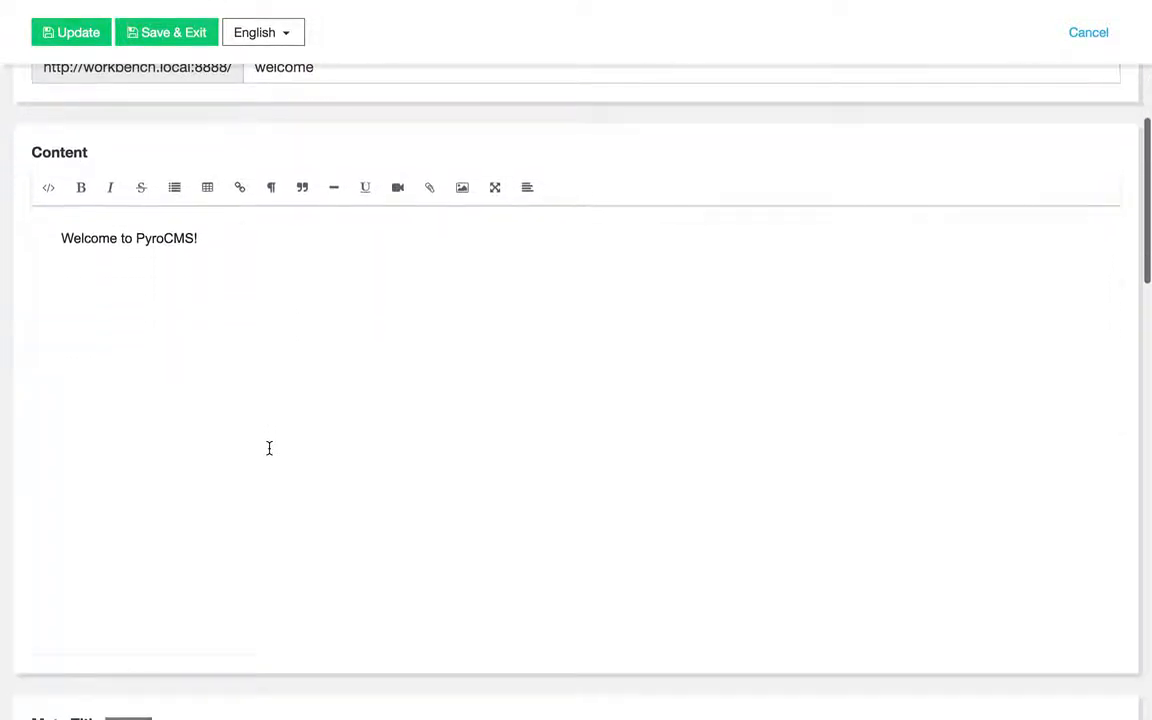
pyautogui.scroll(-8, 269, 448)
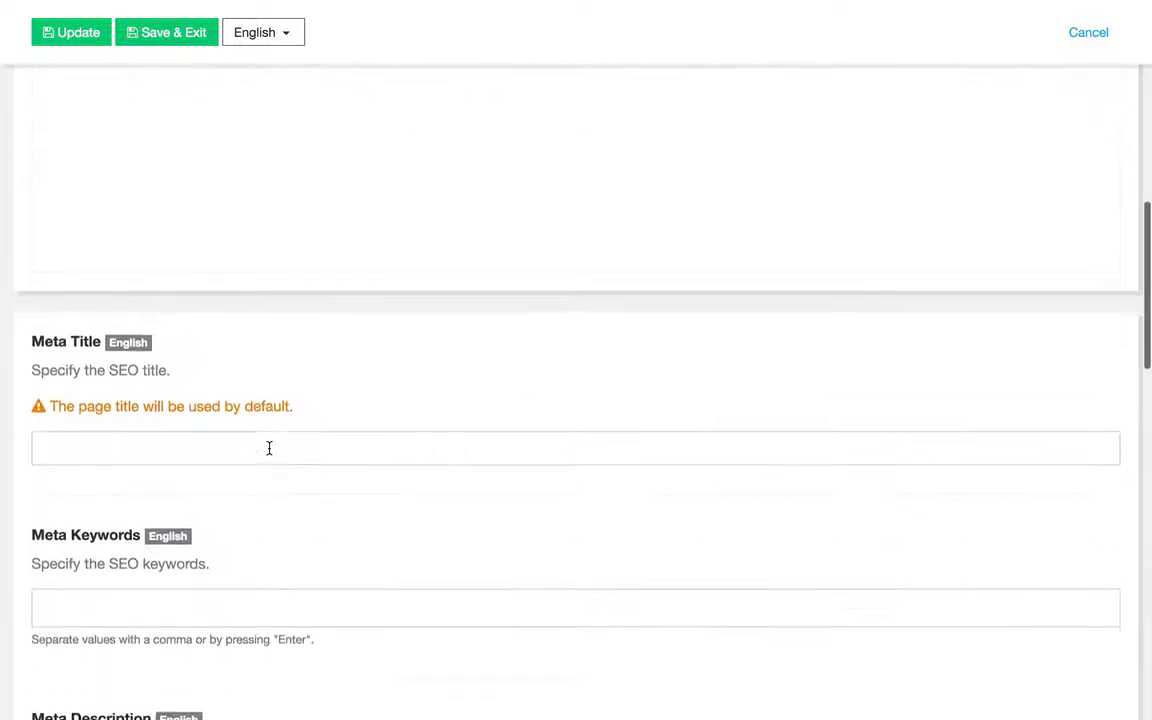
pyautogui.scroll(-11, 269, 448)
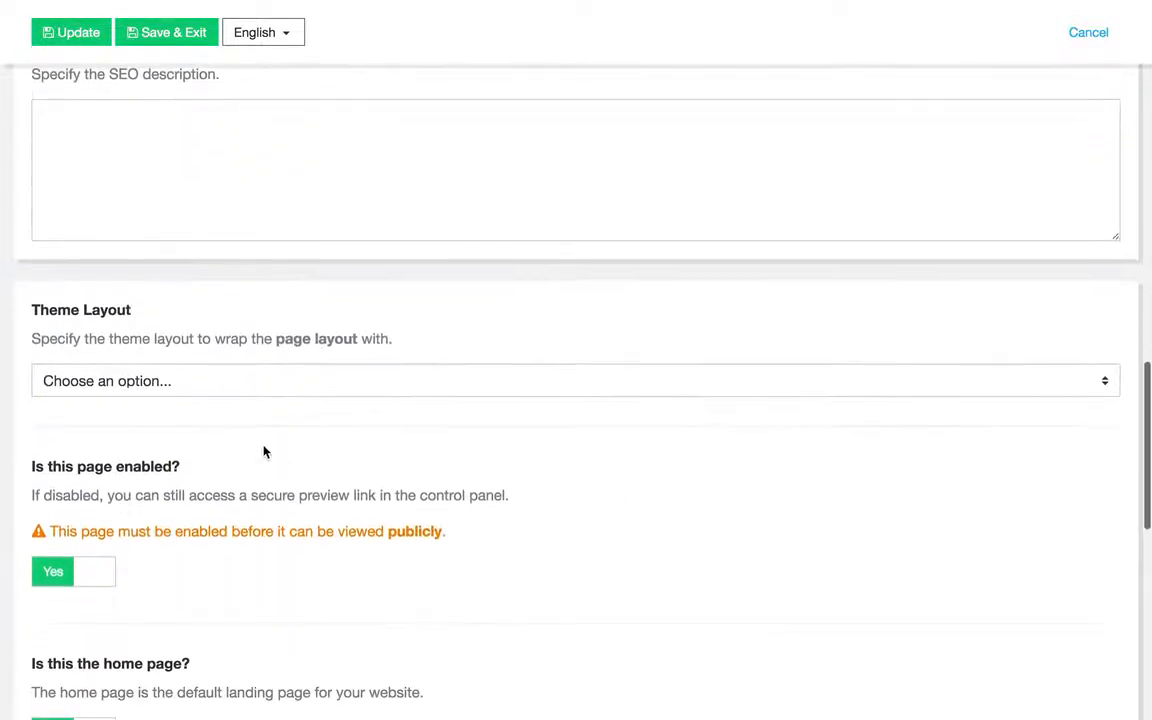
# Look at the Theme Layout choices and the page's enabled and home page options.
pyautogui.click(262, 383)
pyautogui.click(368, 342)
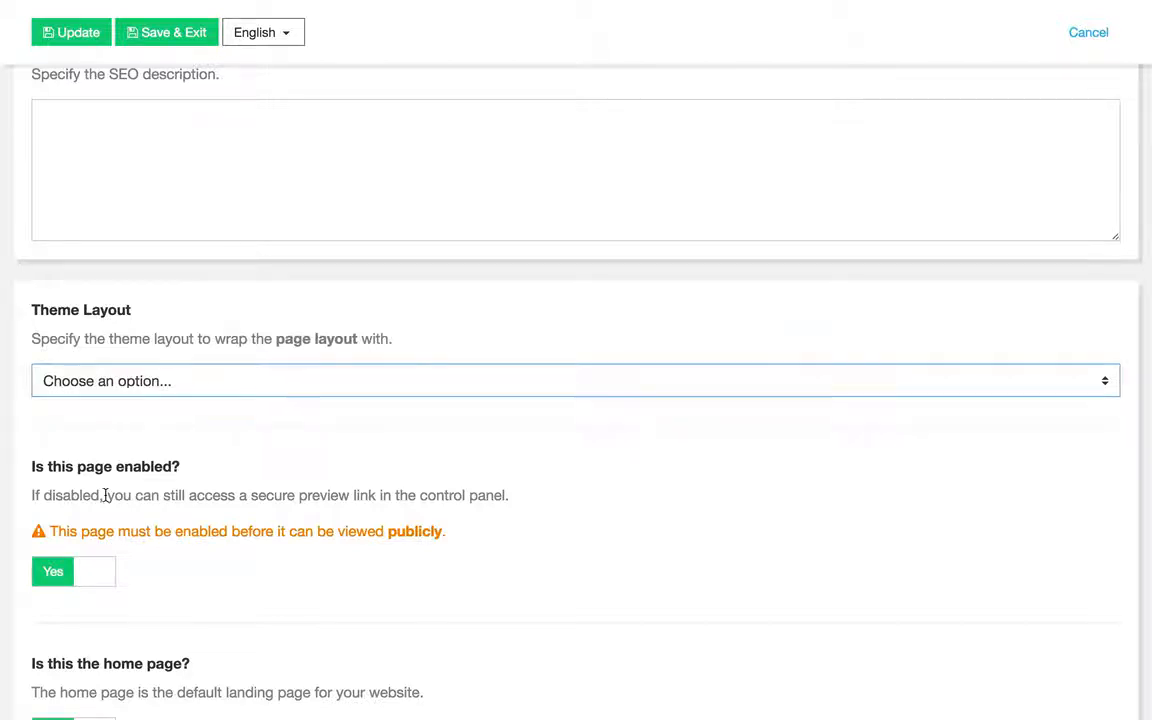
pyautogui.scroll(-2, 105, 495)
pyautogui.scroll(-2, 105, 495)
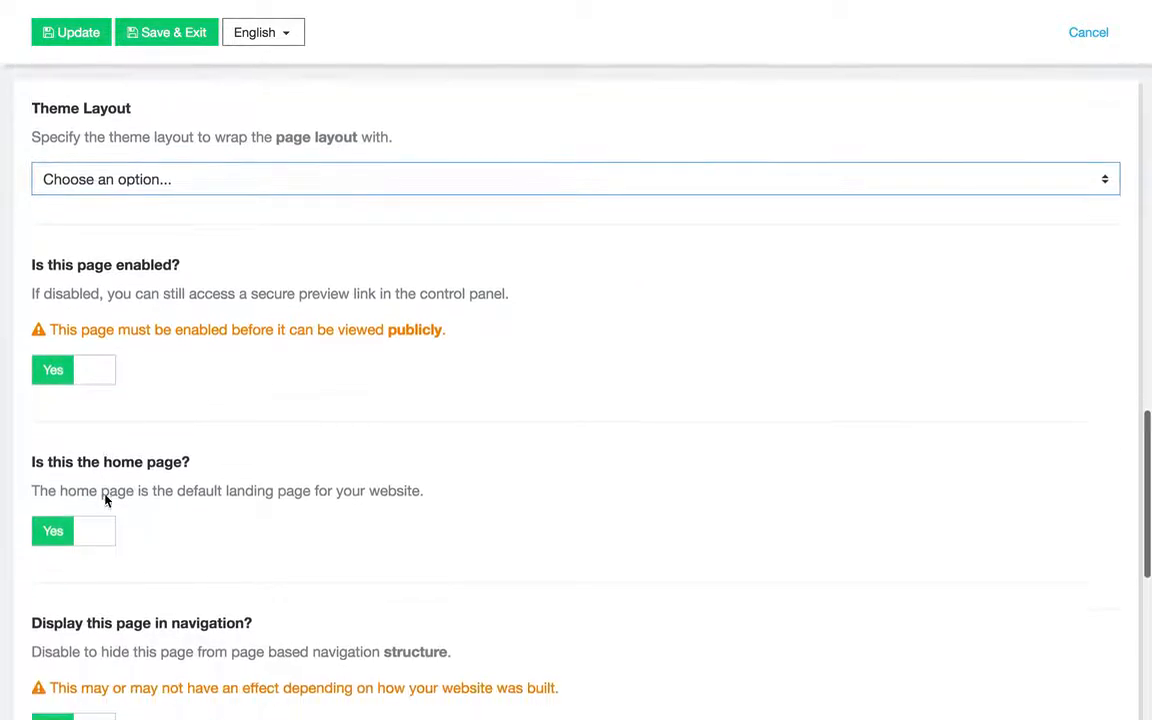
# Clear the Welcome page's slug and re-enter it as "welcome".
pyautogui.scroll(1, 147, 491)
pyautogui.scroll(15, 80, 476)
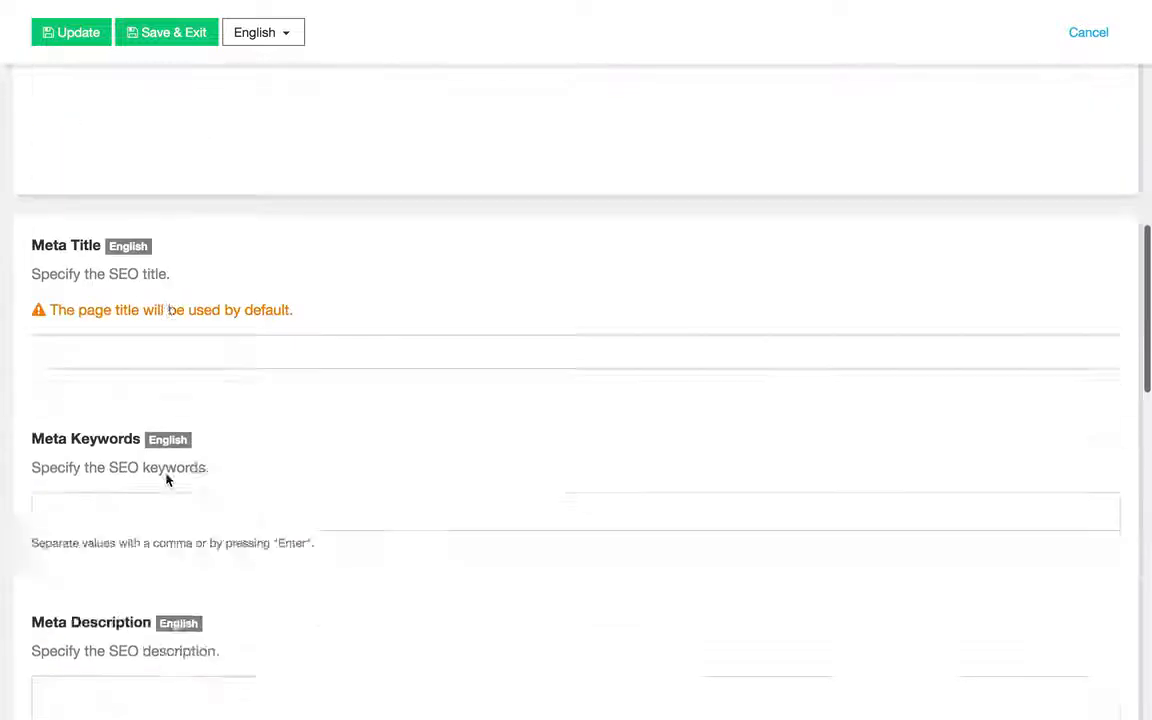
pyautogui.doubleClick(265, 473)
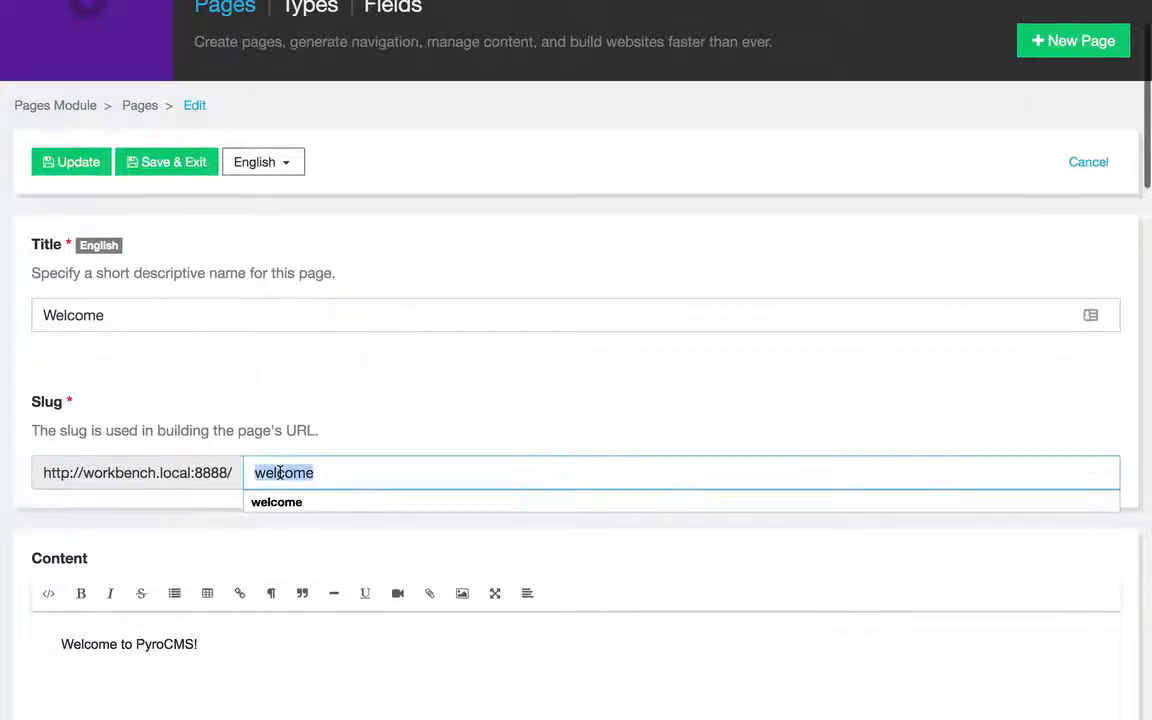
pyautogui.click(442, 405)
pyautogui.doubleClick(267, 472)
pyautogui.press('BackSpace')
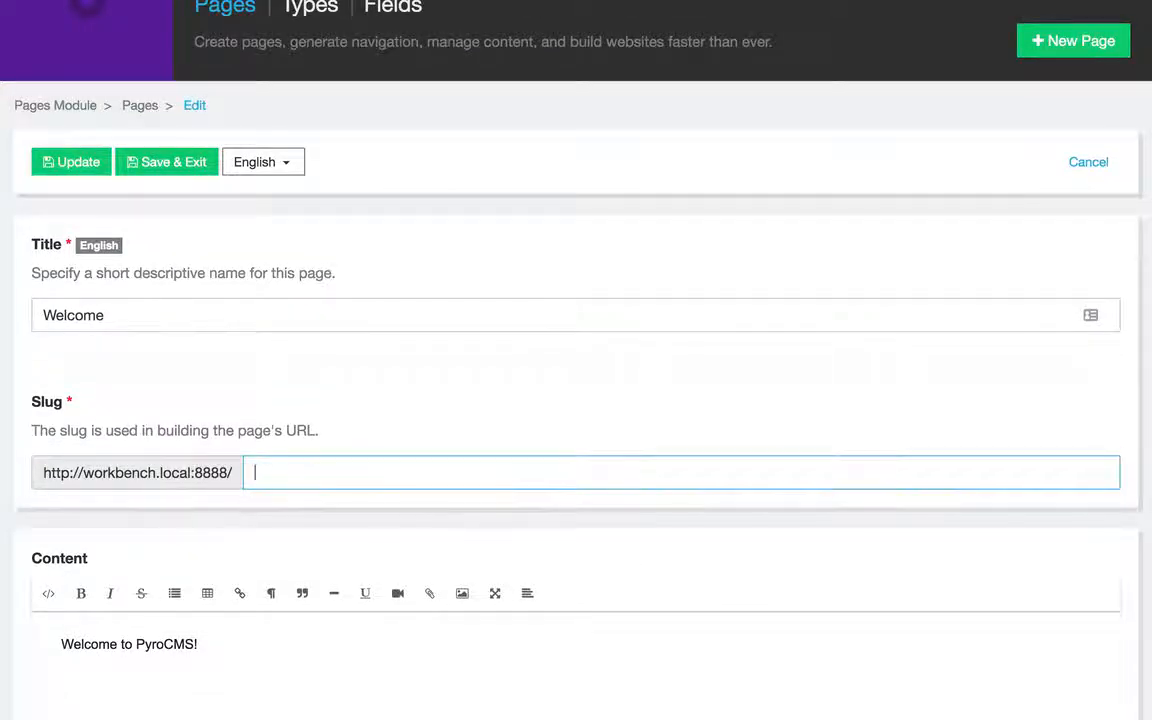
pyautogui.write('welcome')
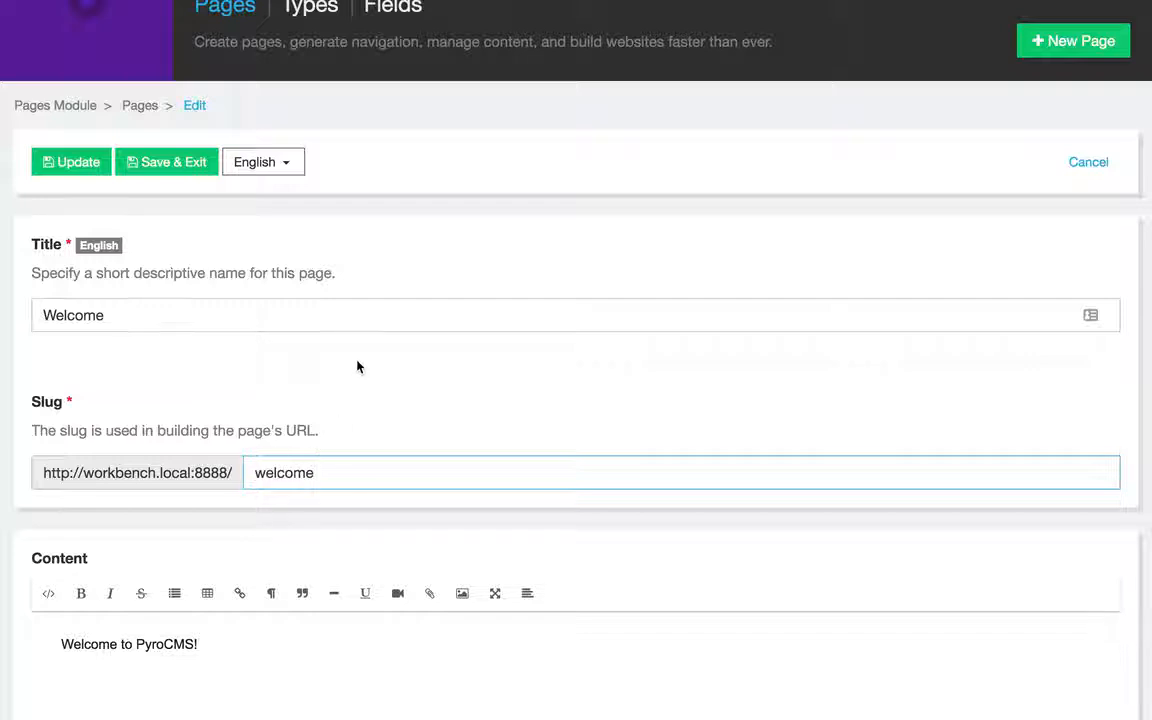
pyautogui.click(316, 414)
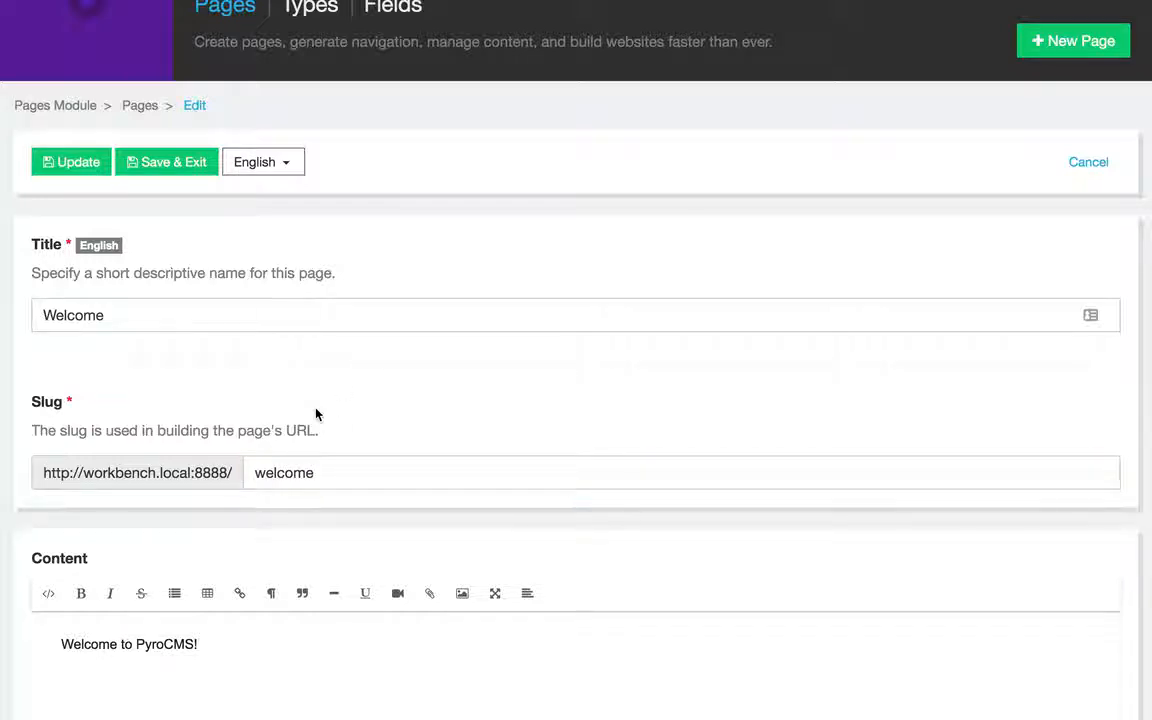
# Examine the home page, navigation and exact URI match options and the roles available under Allowed Roles.
pyautogui.scroll(-10, 316, 412)
pyautogui.scroll(-10, 316, 410)
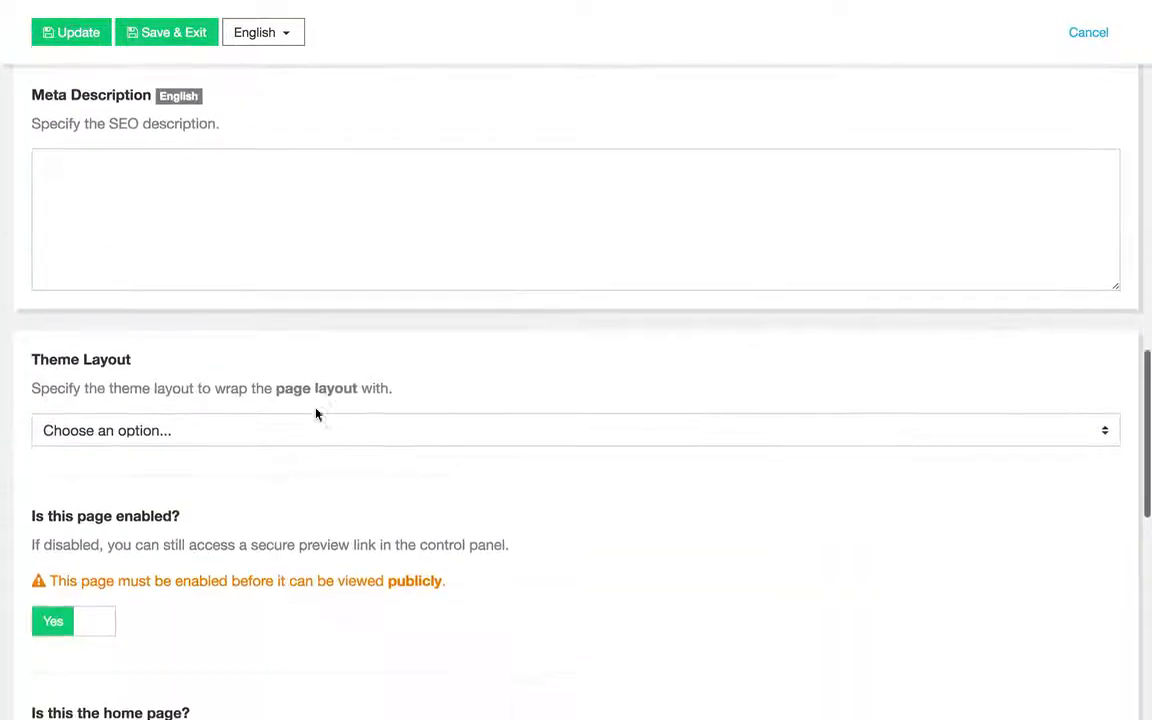
pyautogui.scroll(-1, 316, 414)
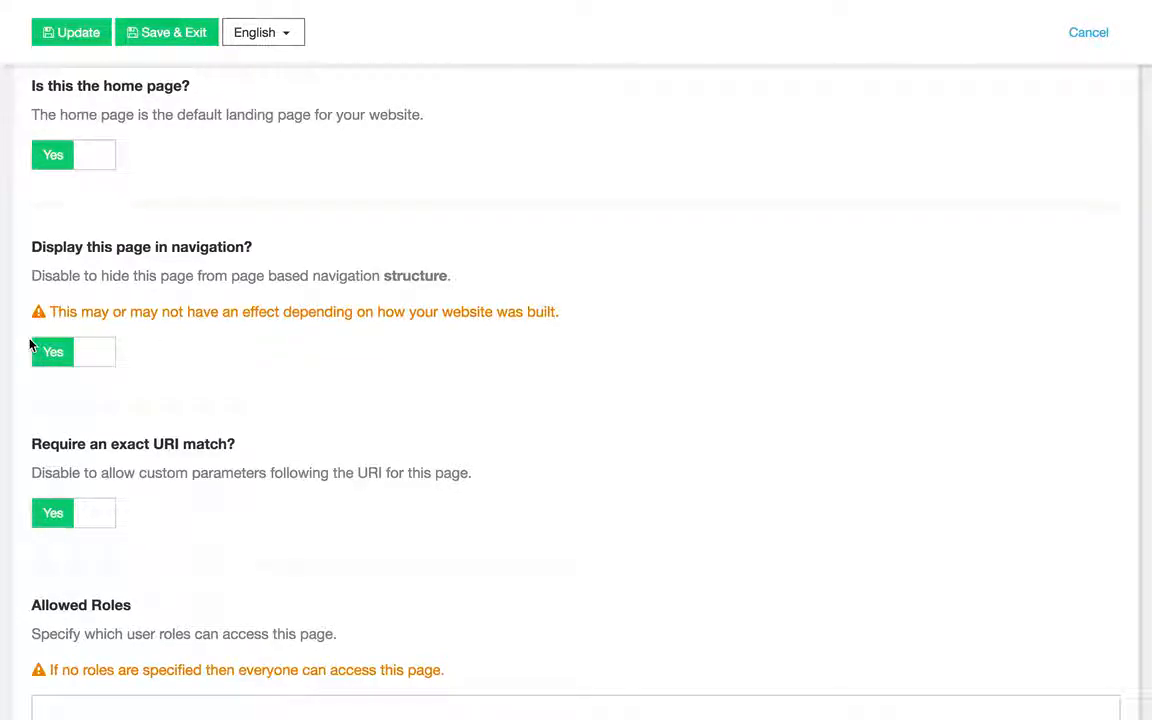
pyautogui.scroll(-3, 84, 400)
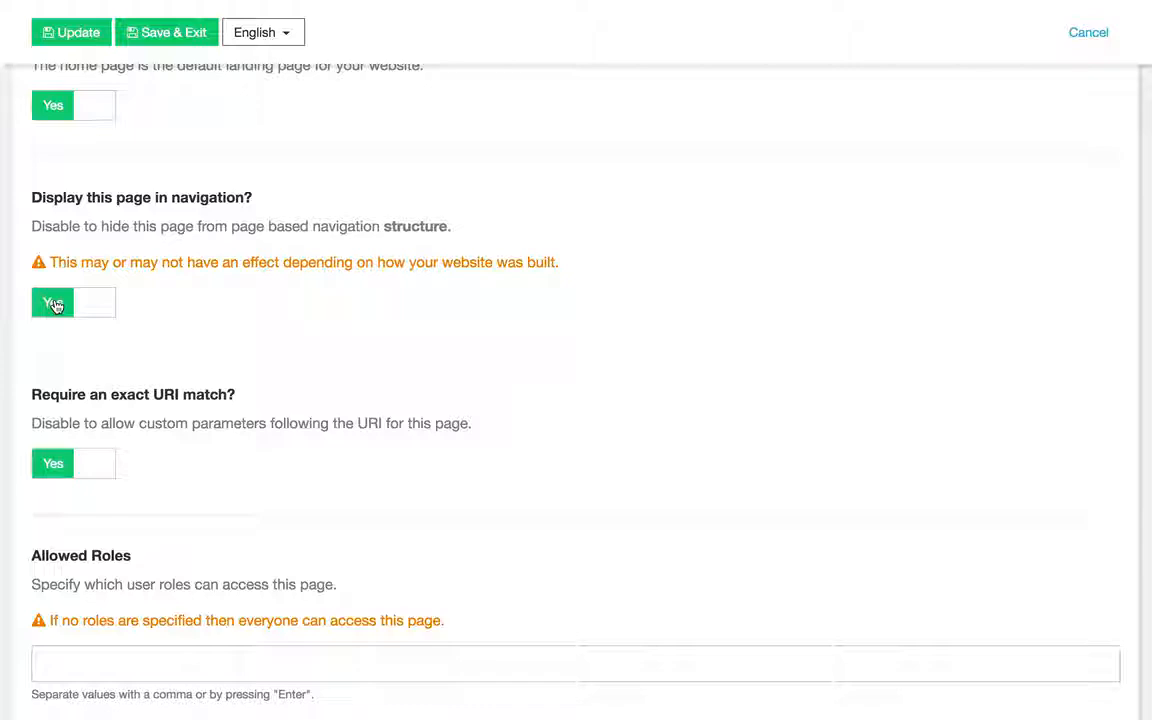
pyautogui.scroll(-2, 55, 305)
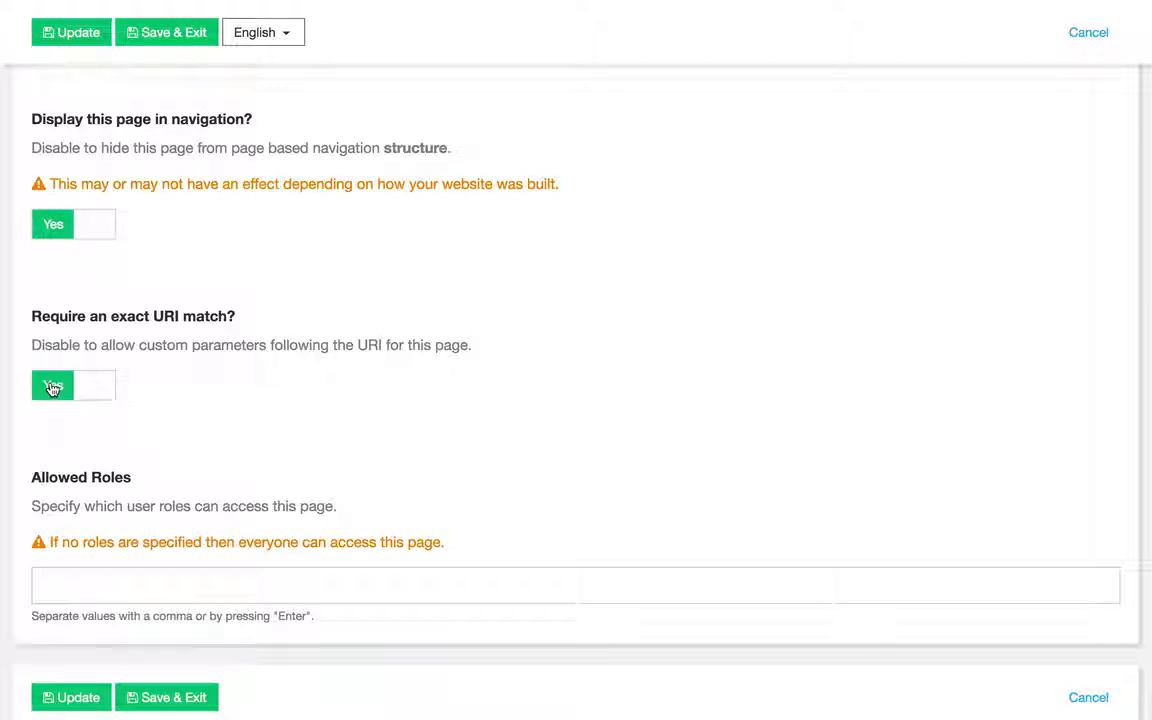
pyautogui.scroll(-2, 80, 400)
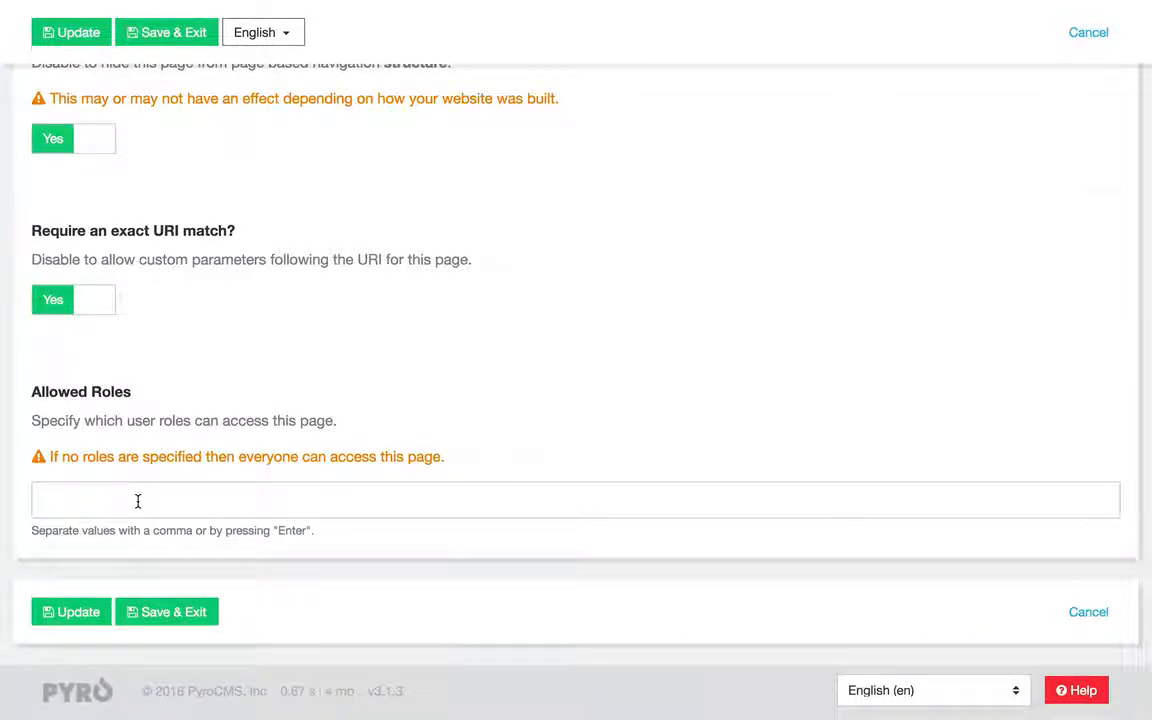
pyautogui.click(138, 501)
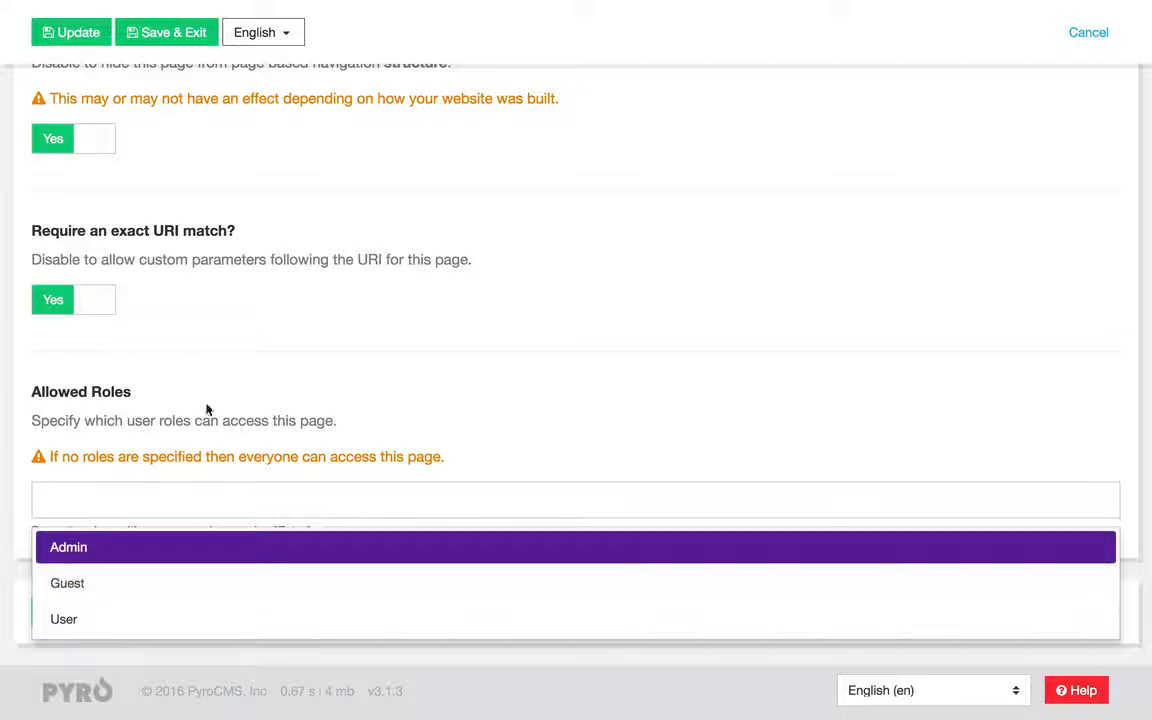
pyautogui.press('Escape')
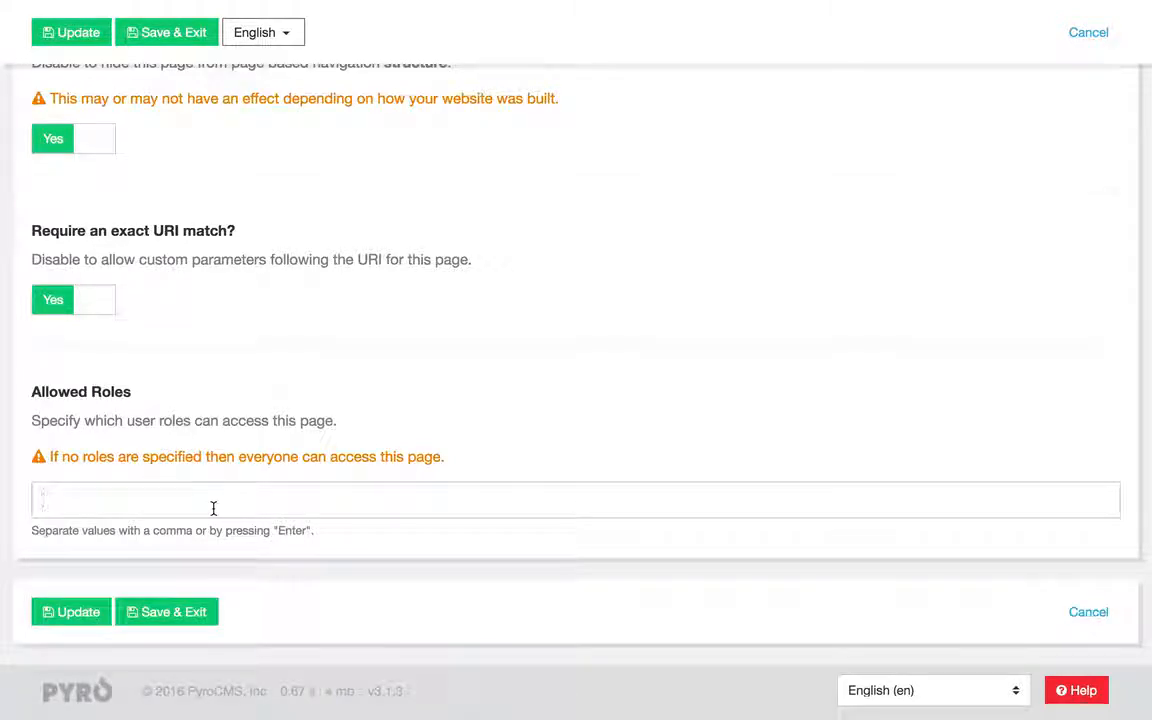
# Replace the Welcome page's content with "Hello" and save the page, exiting the editor.
pyautogui.scroll(10, 213, 508)
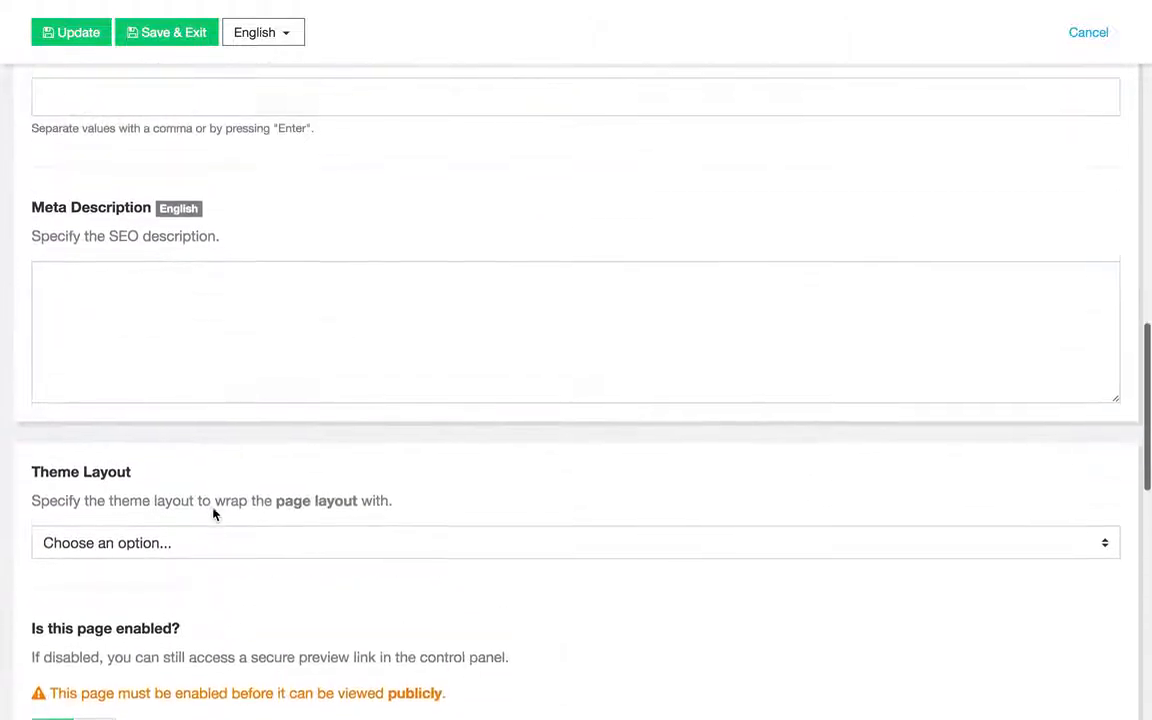
pyautogui.scroll(10, 216, 271)
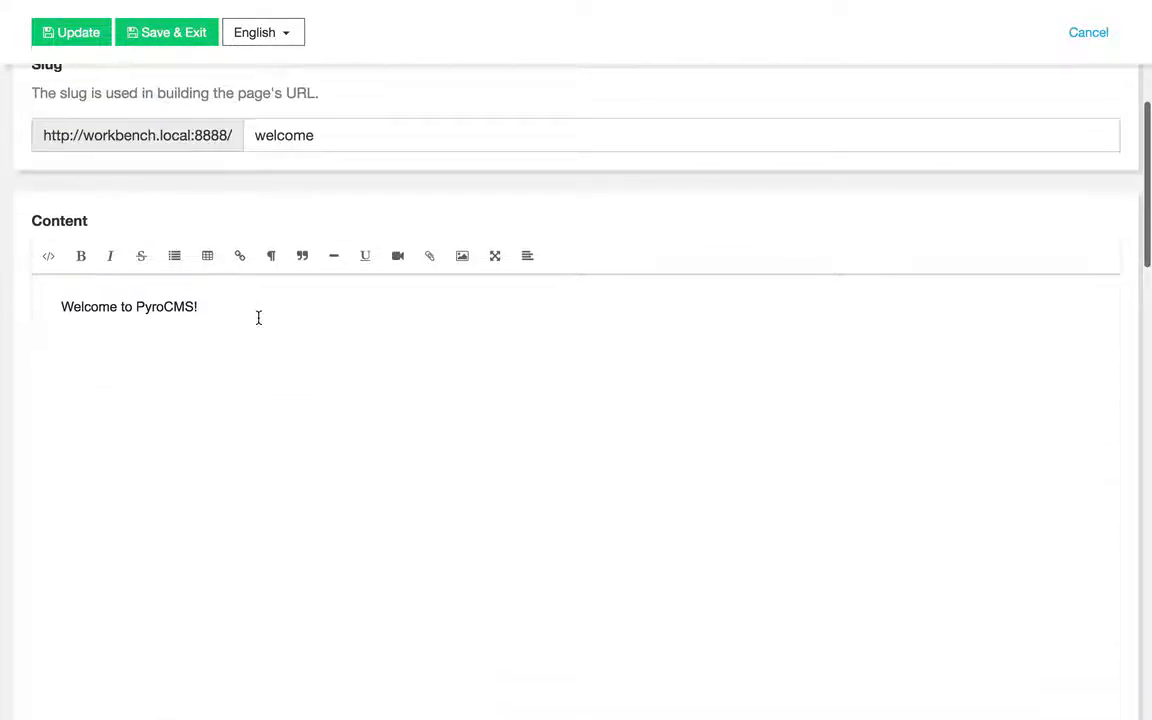
pyautogui.tripleClick(258, 317)
pyautogui.write('Hell')
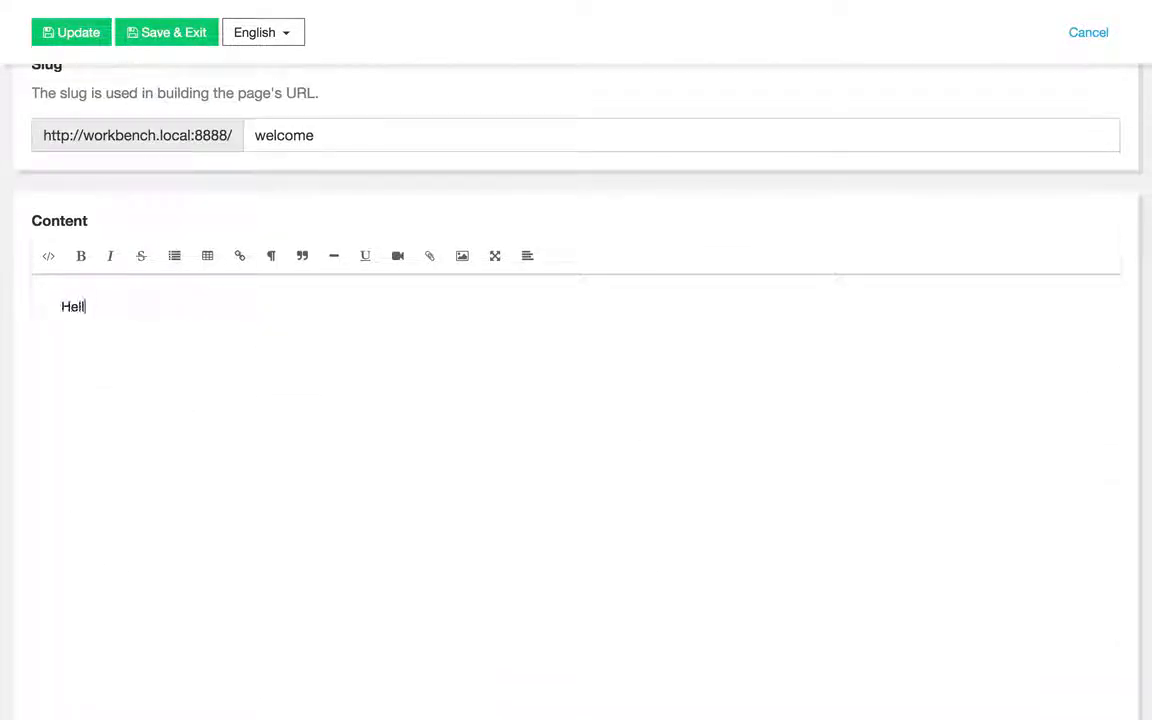
pyautogui.write('o')
pyautogui.click(178, 32)
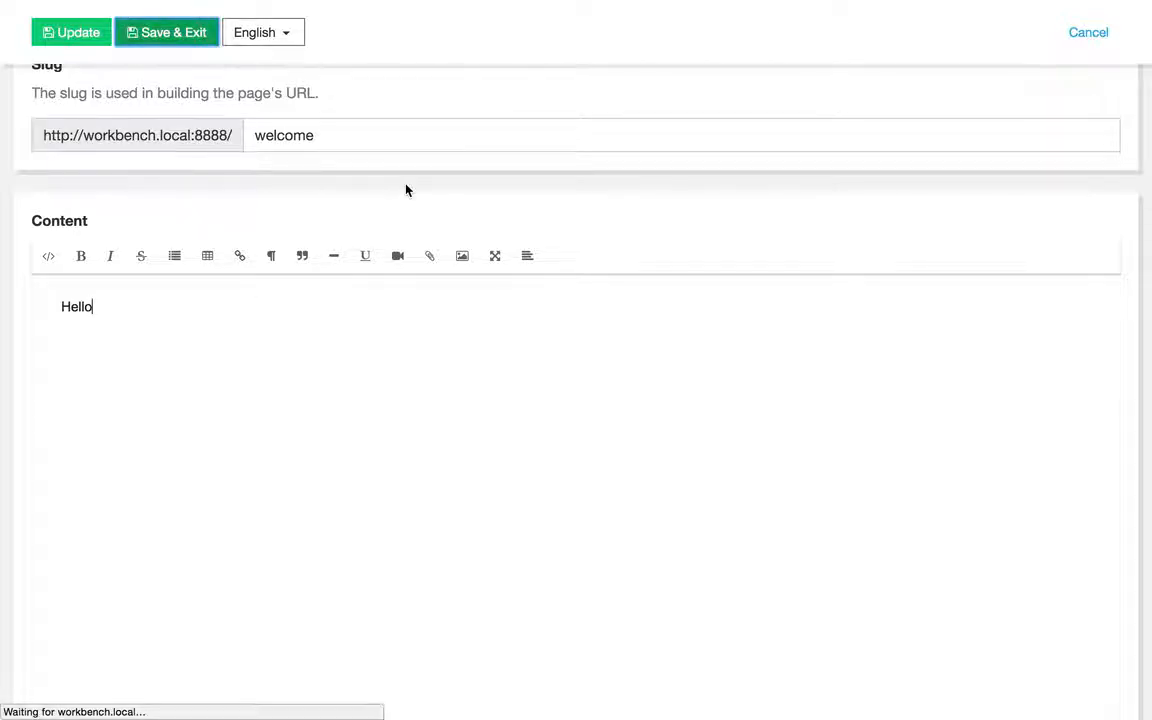
# Reload the public Welcome page to check the edited content, and reopen the page for editing in the control panel.
pyautogui.hotkey('ctrl', 'Tab')
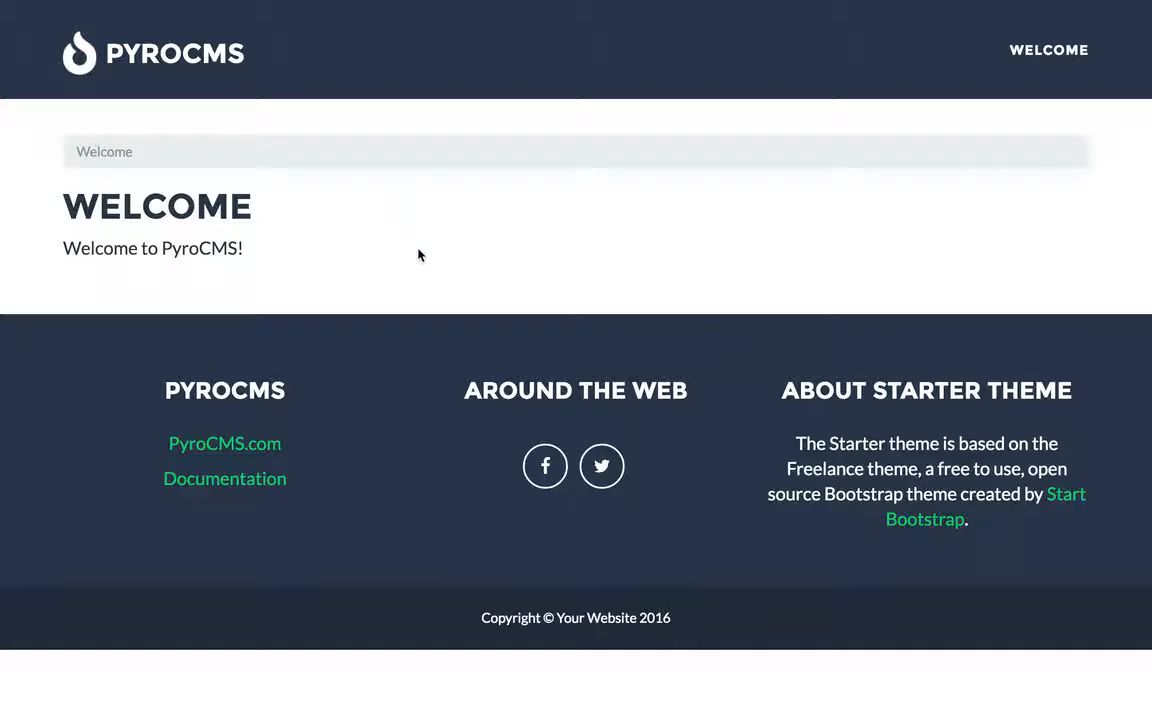
pyautogui.hotkey('ctrl', 'r')
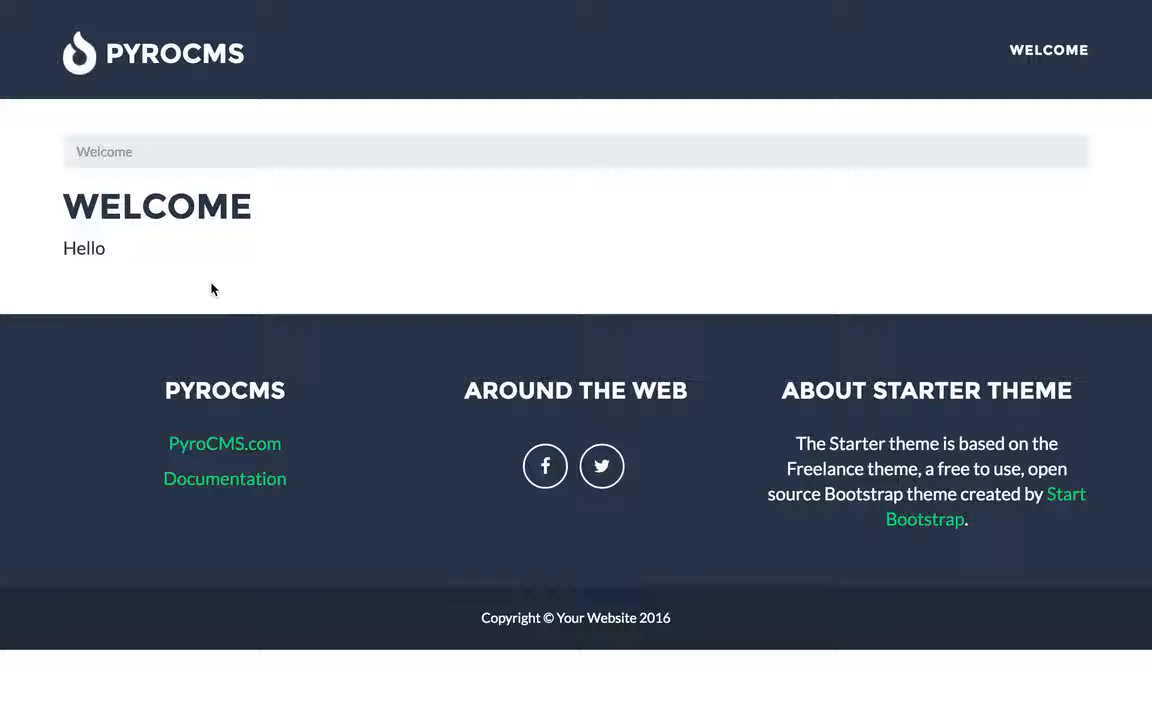
pyautogui.hotkey('ctrl', 'shift', 'Tab')
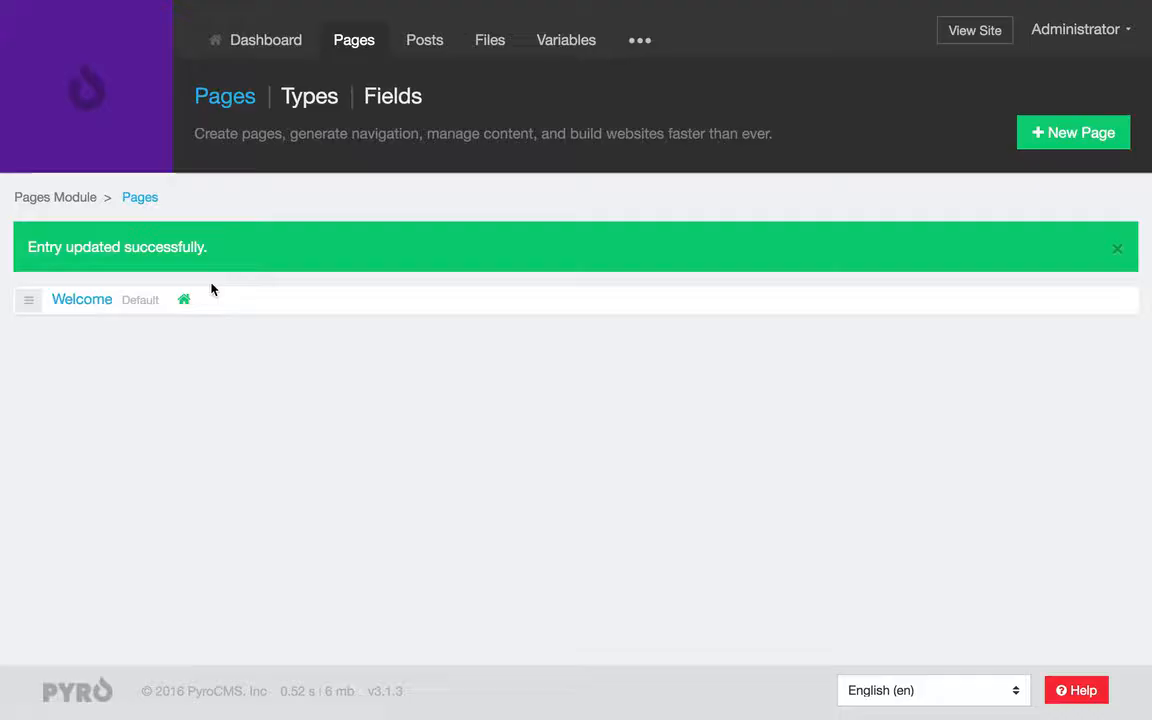
pyautogui.click(86, 302)
# Switch to Terminal and open the project's .env file in nano.
pyautogui.press('super+Tab')
pyautogui.press('super+Tab')
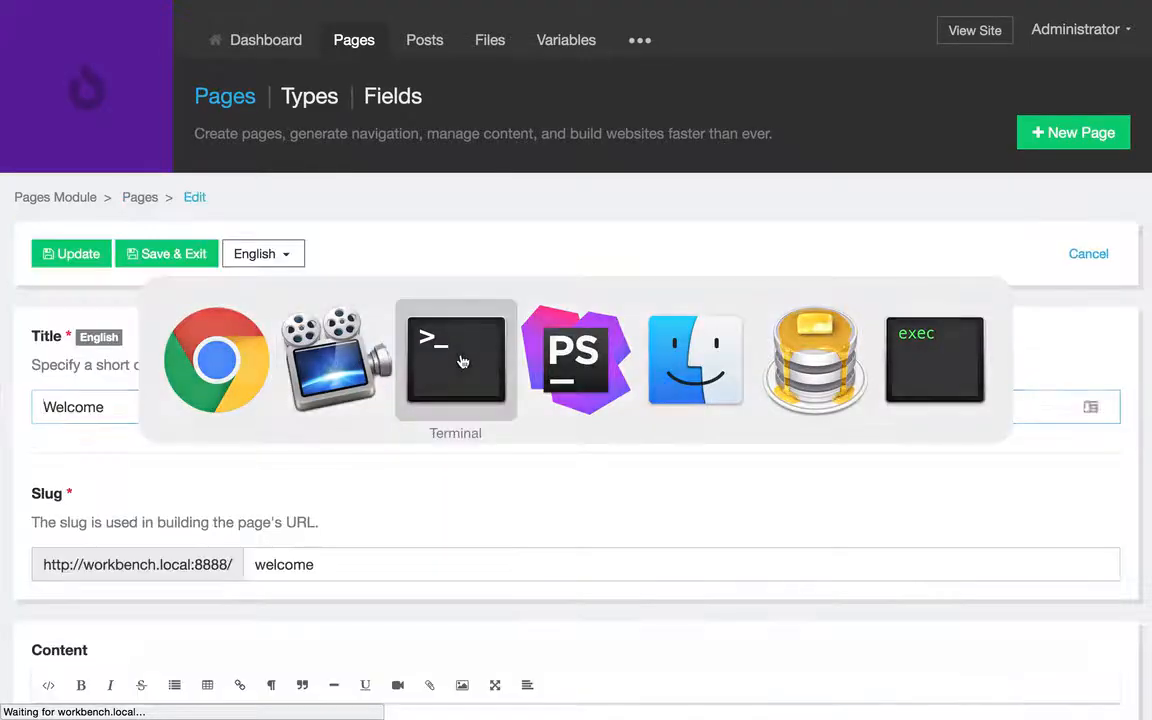
pyautogui.write('na')
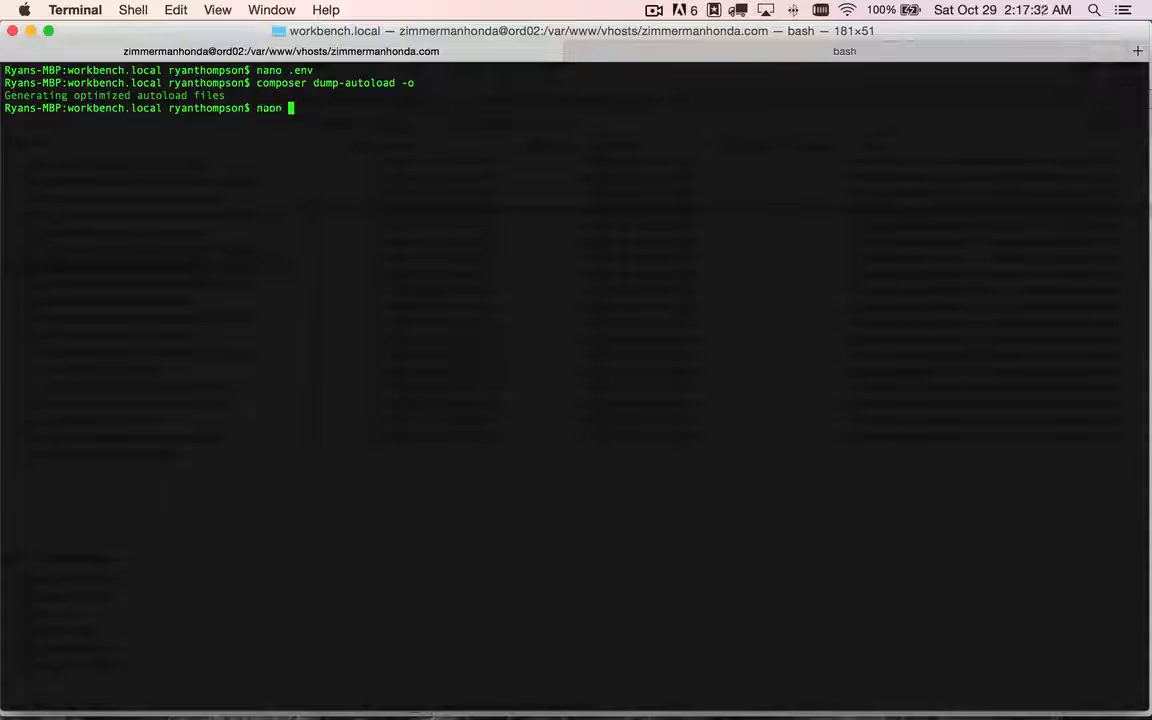
pyautogui.write('no .env')
pyautogui.press('Return')
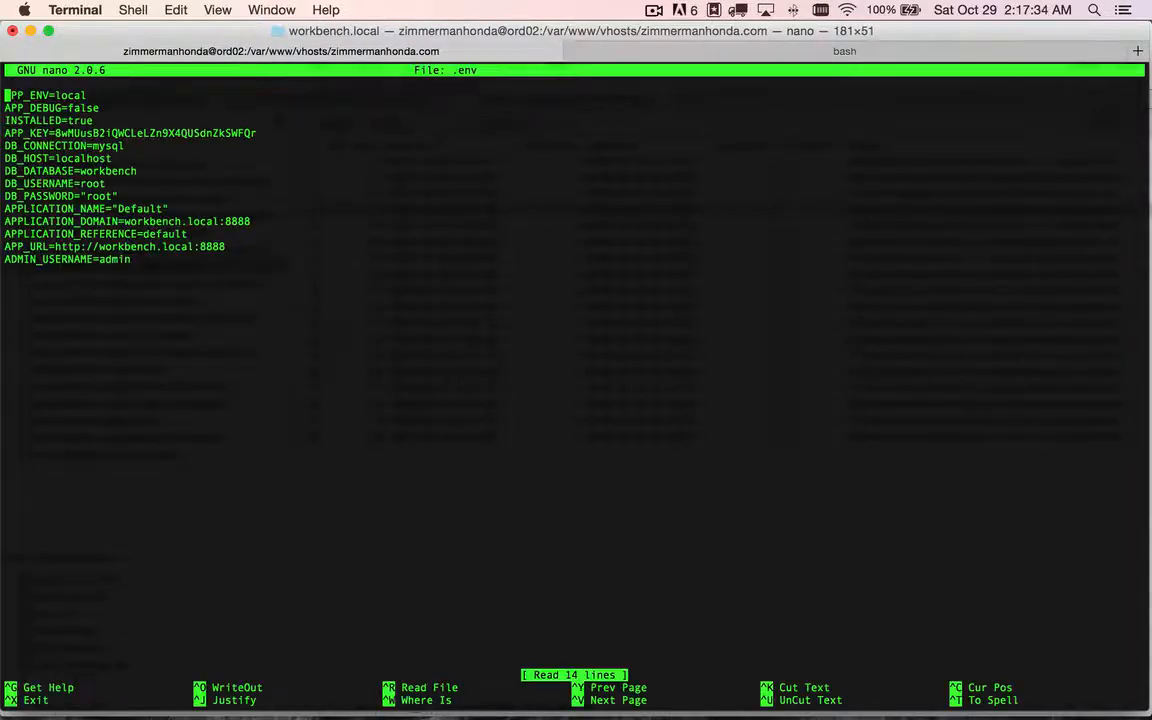
# Set APP_DEBUG to true in the .env file, save it and exit nano.
pyautogui.press('Left')
pyautogui.press('BackSpace')
pyautogui.press('BackSpace')
pyautogui.press('BackSpace')
pyautogui.press('BackSpace')
pyautogui.press('BackSpace')
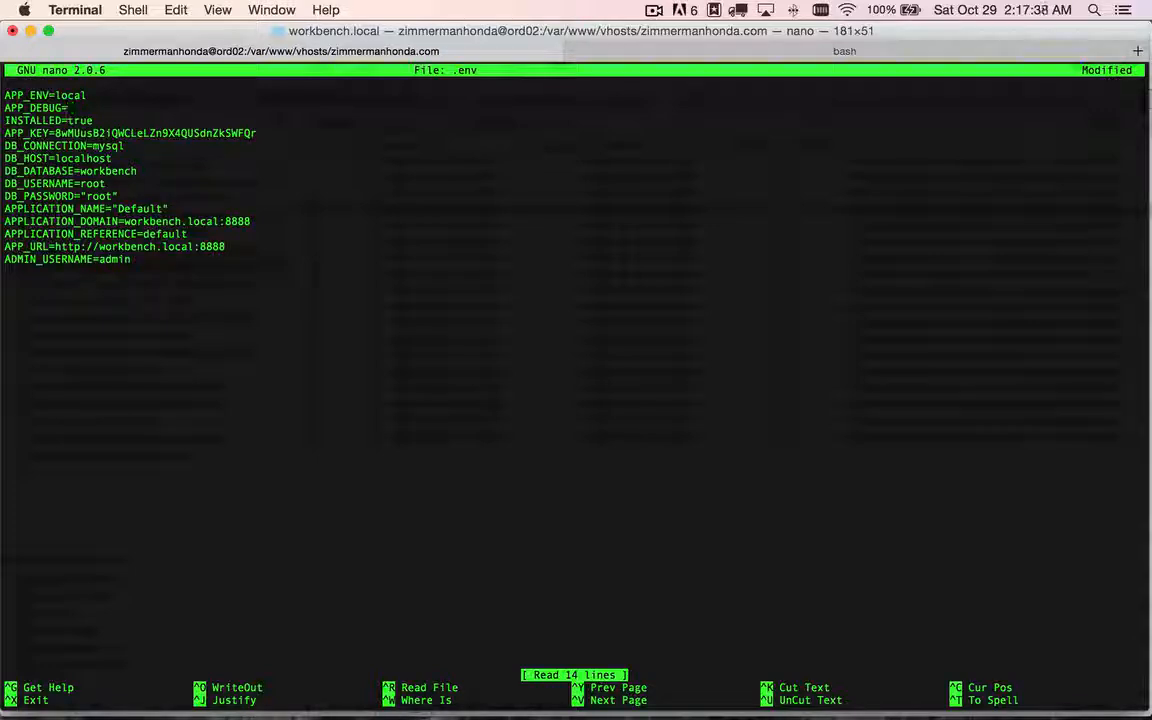
pyautogui.write('true')
pyautogui.hotkey('ctrl', 'x')
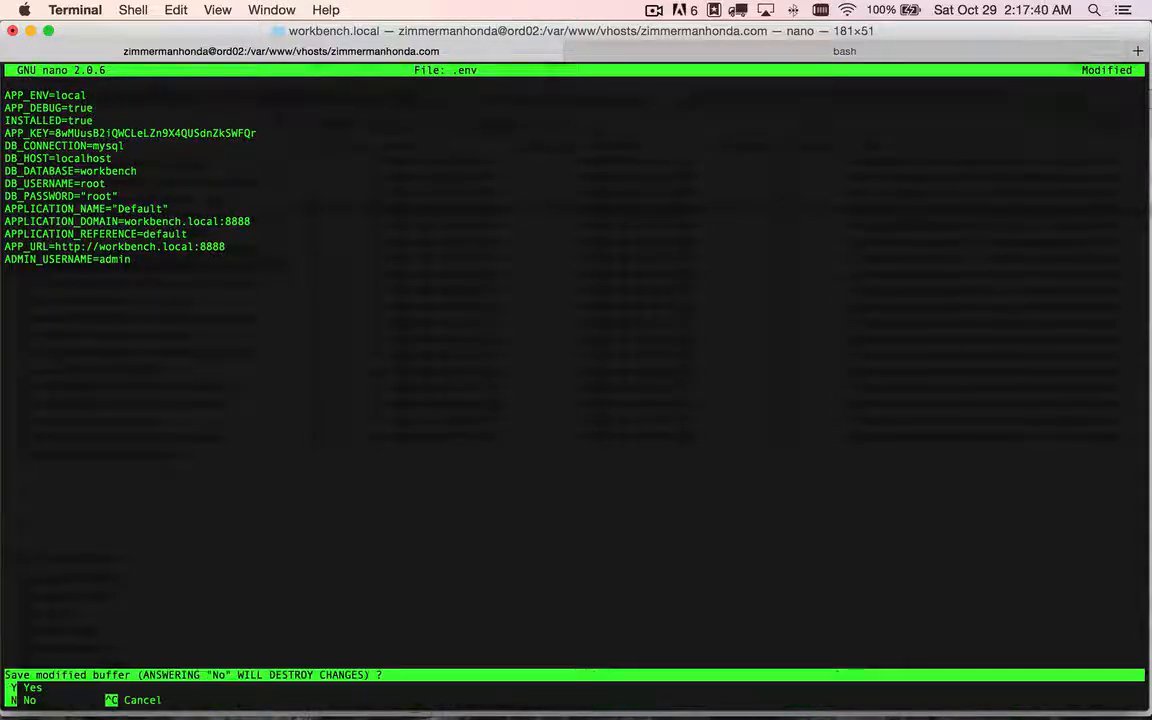
pyautogui.press('y')
pyautogui.press('Return')
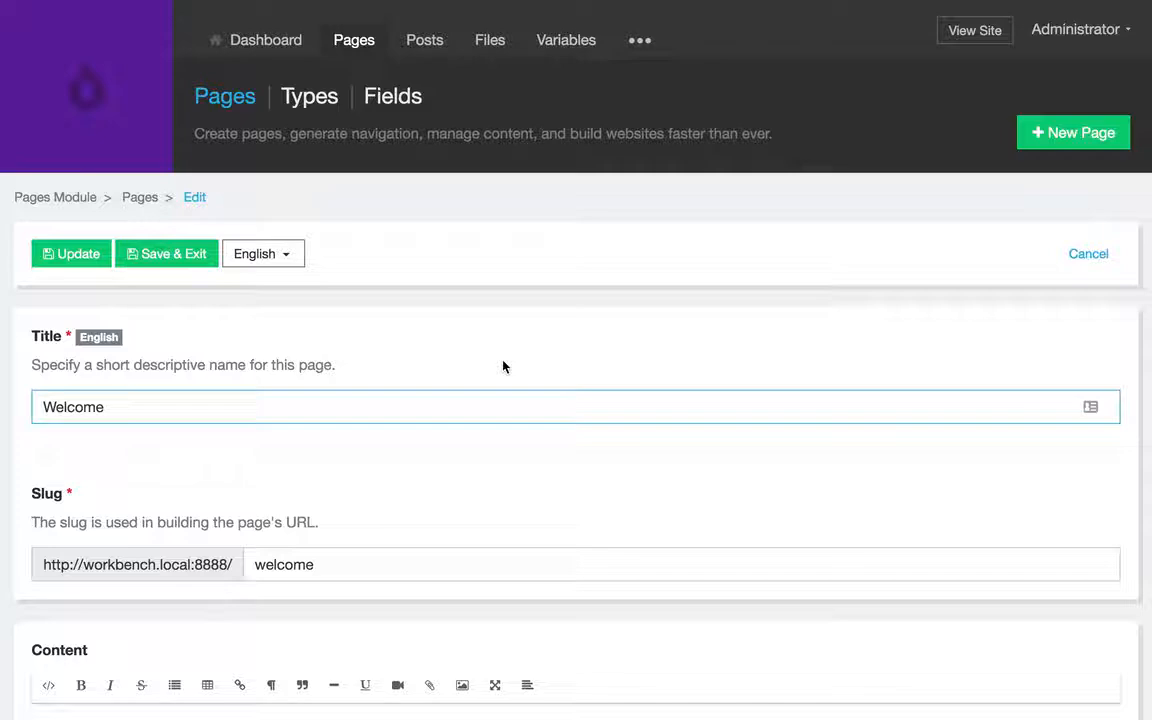
# On the Welcome page's edit form in the browser, copy the path storage/streams/default/pages/default_pages/1/content.twig shown below the Content editor.
pyautogui.scroll(-5, 503, 366)
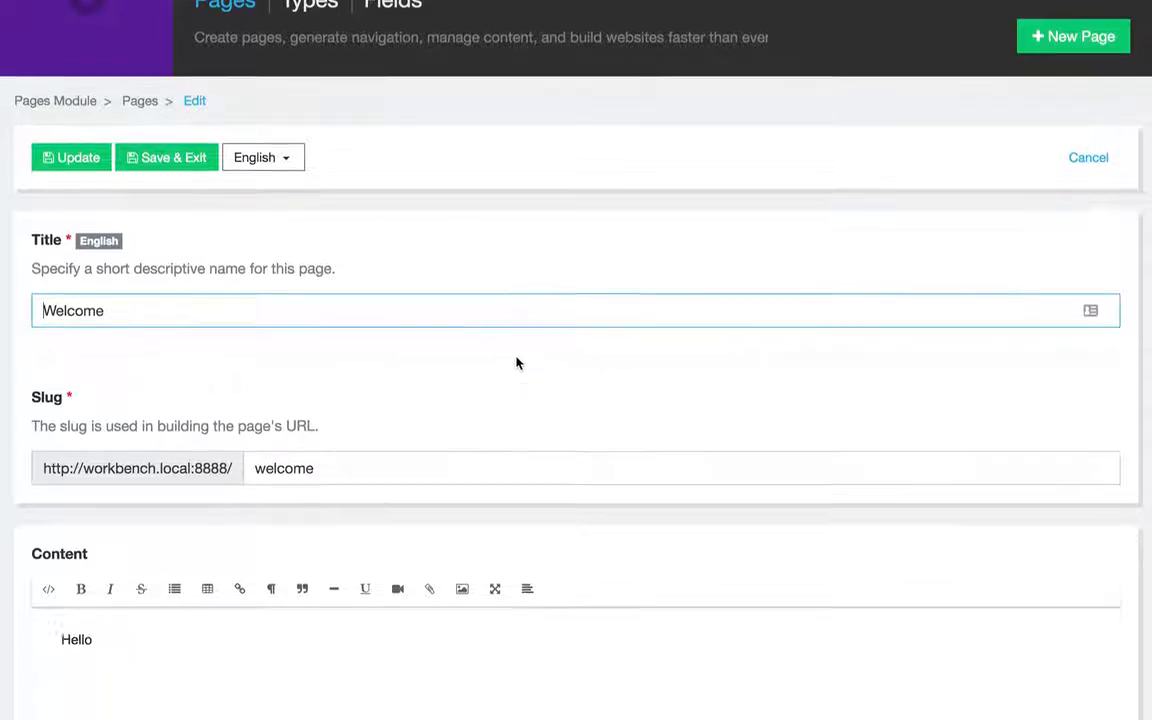
pyautogui.scroll(-2, 400, 441)
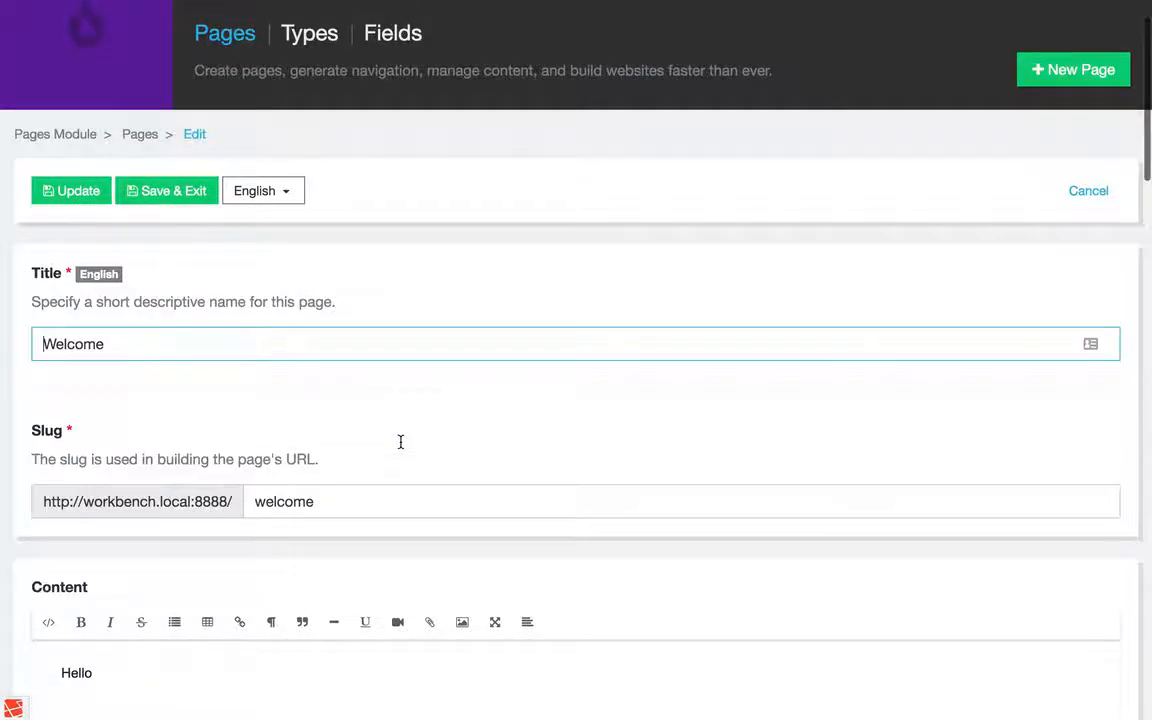
pyautogui.scroll(-5, 400, 441)
pyautogui.scroll(-1, 400, 441)
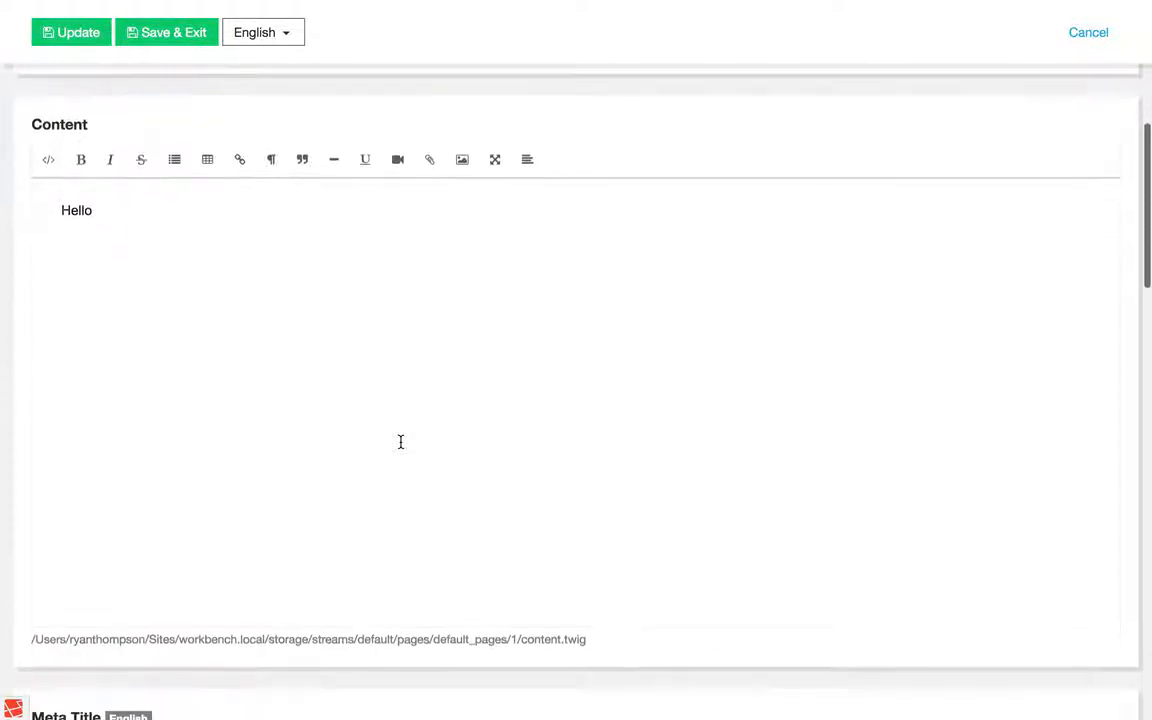
pyautogui.doubleClick(283, 638)
pyautogui.moveTo(283, 638); pyautogui.dragTo(563, 638)
# Switch to PhpStorm, close all open editor files and collapse the project tree to its top-level folders.
pyautogui.press('super+Tab')
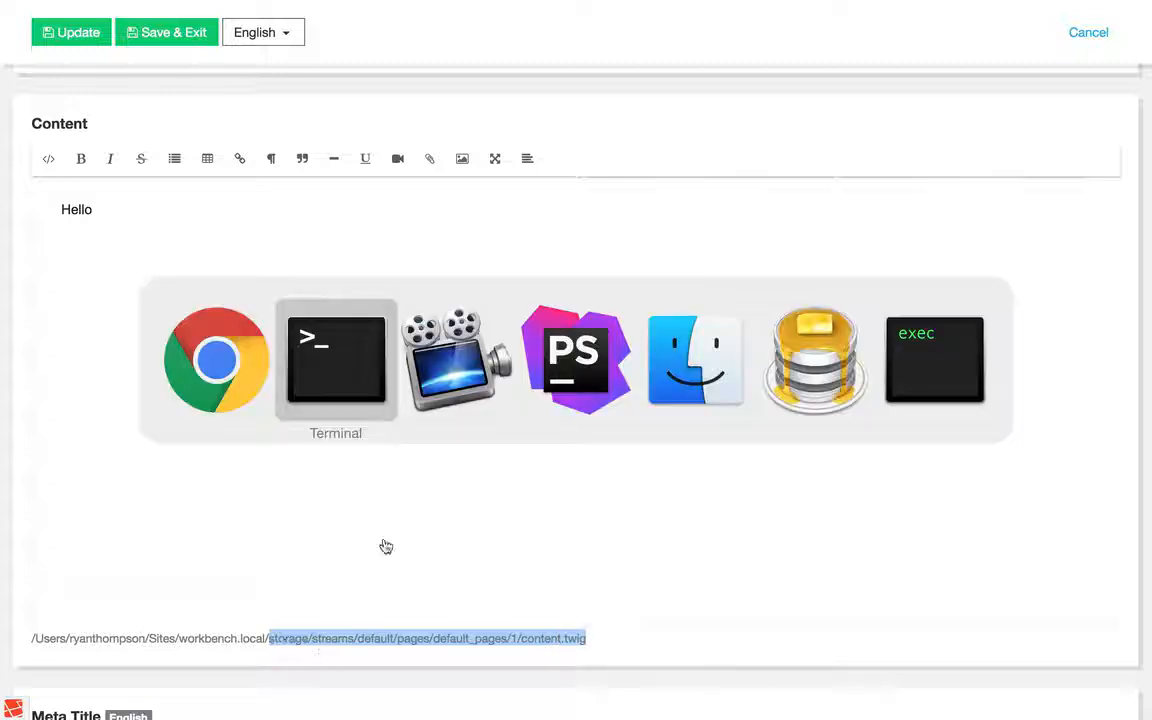
pyautogui.click(590, 380)
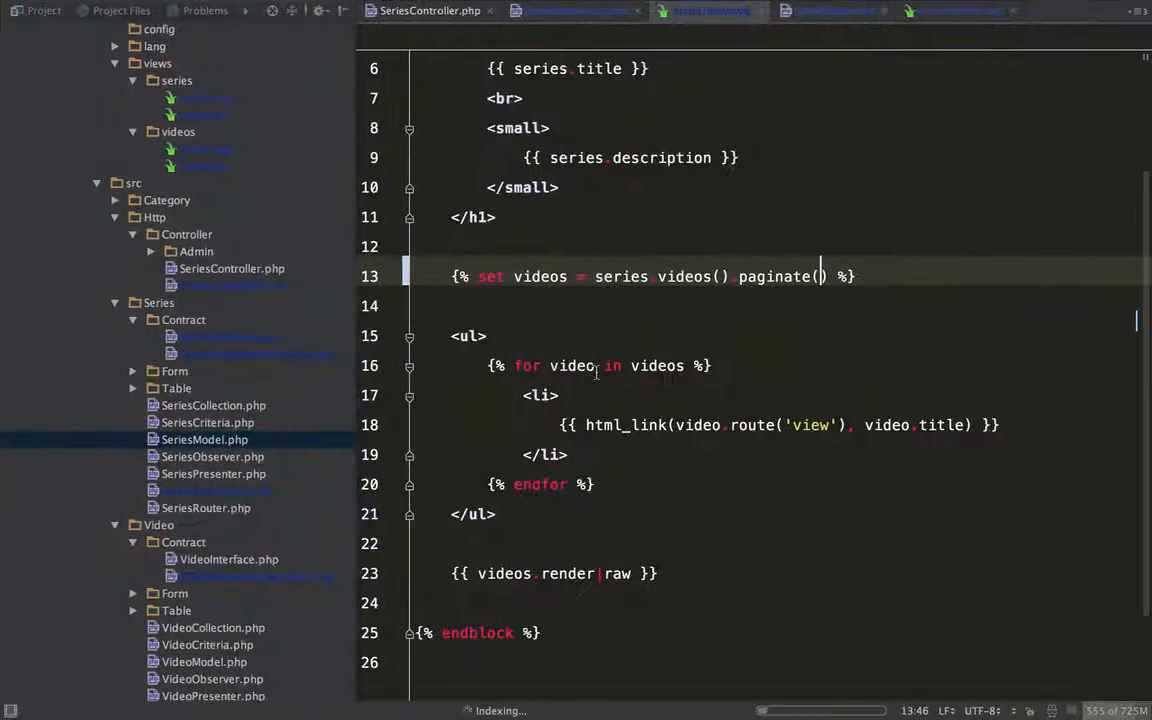
pyautogui.click(678, 323)
pyautogui.press('super+bracketleft')
pyautogui.press('super+bracketleft')
pyautogui.press('super+bracketleft')
pyautogui.press('super+bracketleft')
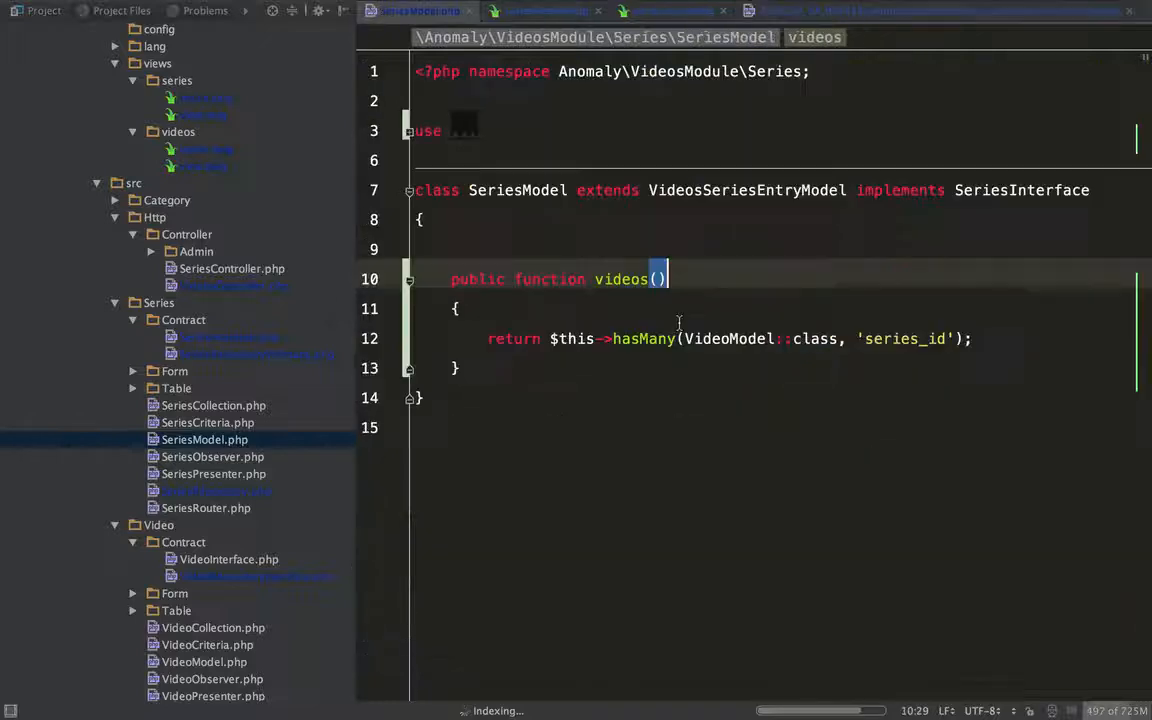
pyautogui.press('super+w')
pyautogui.press('Left')
pyautogui.press('Left')
pyautogui.press('Left')
pyautogui.press('Left')
pyautogui.press('Left')
pyautogui.press('Left')
pyautogui.press('Left')
pyautogui.press('Left')
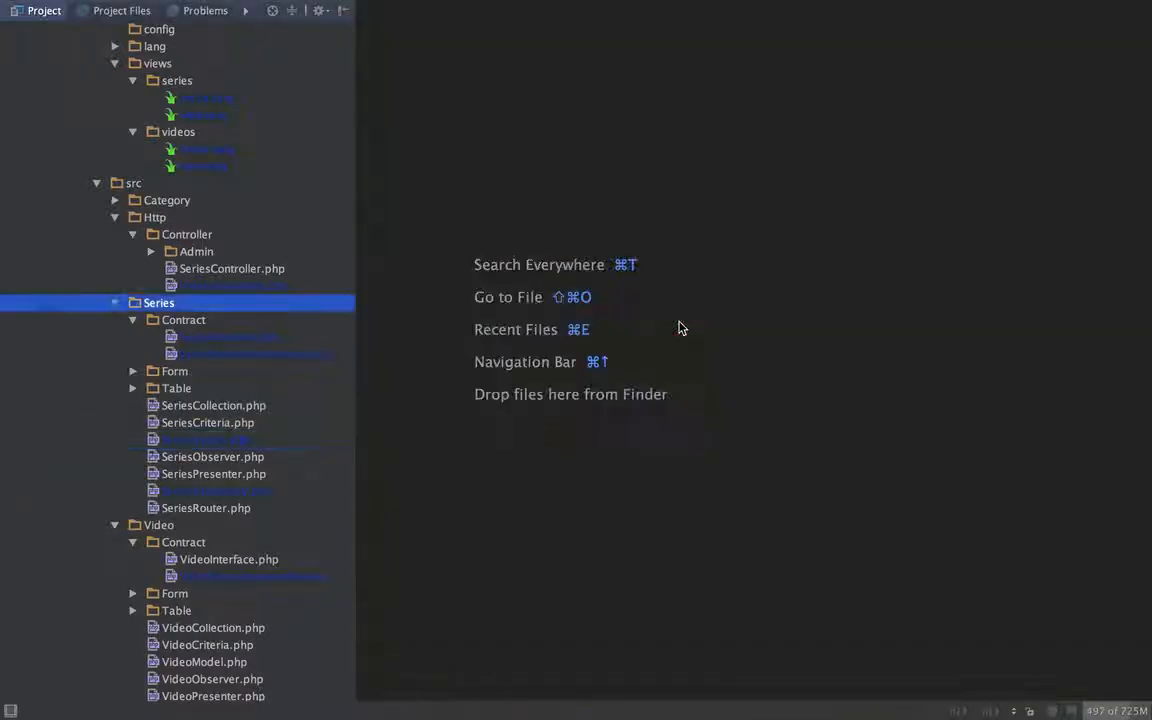
# Find the copied content.twig path with Search Everywhere and open the file.
pyautogui.press('super+t')
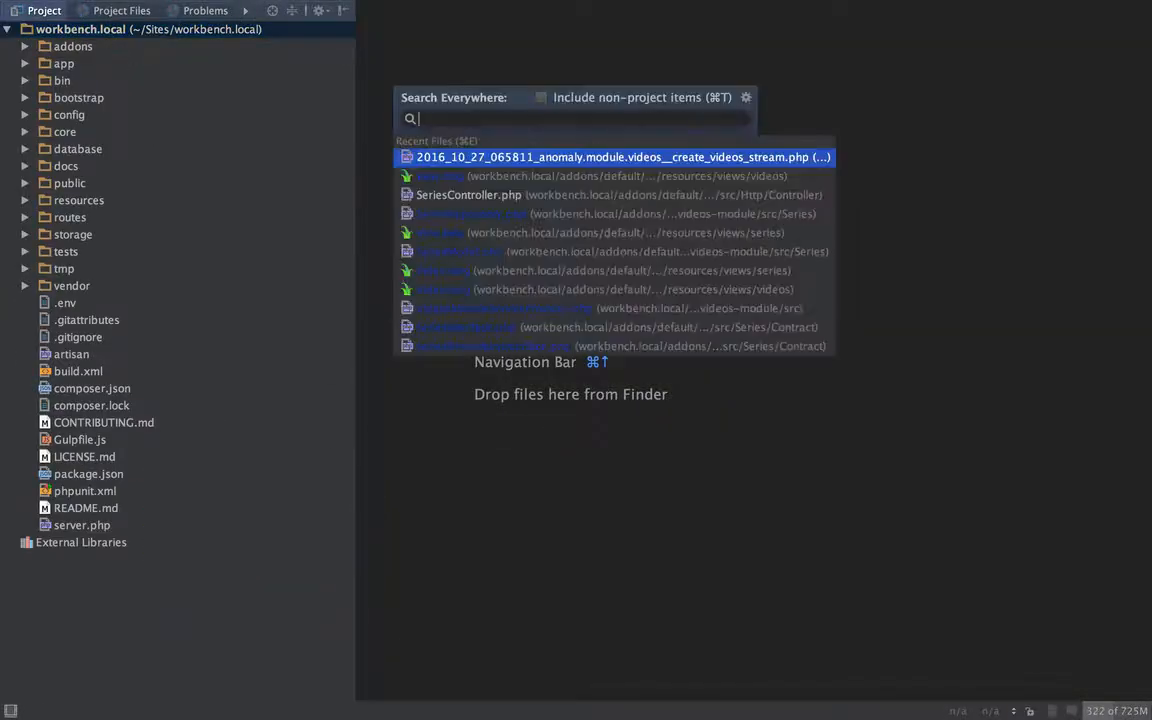
pyautogui.press('super+v')
pyautogui.press('Return')
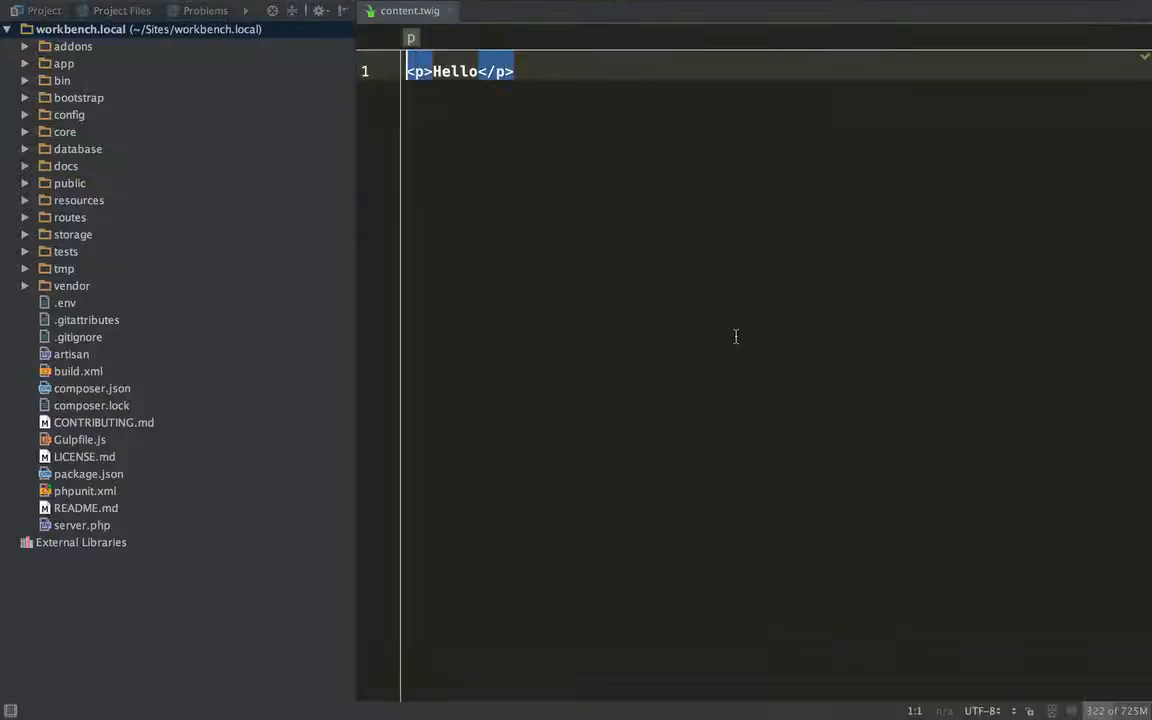
# Add the paragraph "<p>This is a test.</p>" on line 3, below the Hello paragraph, and save the file.
pyautogui.press('super+Right')
pyautogui.press('Return')
pyautogui.press('Return')
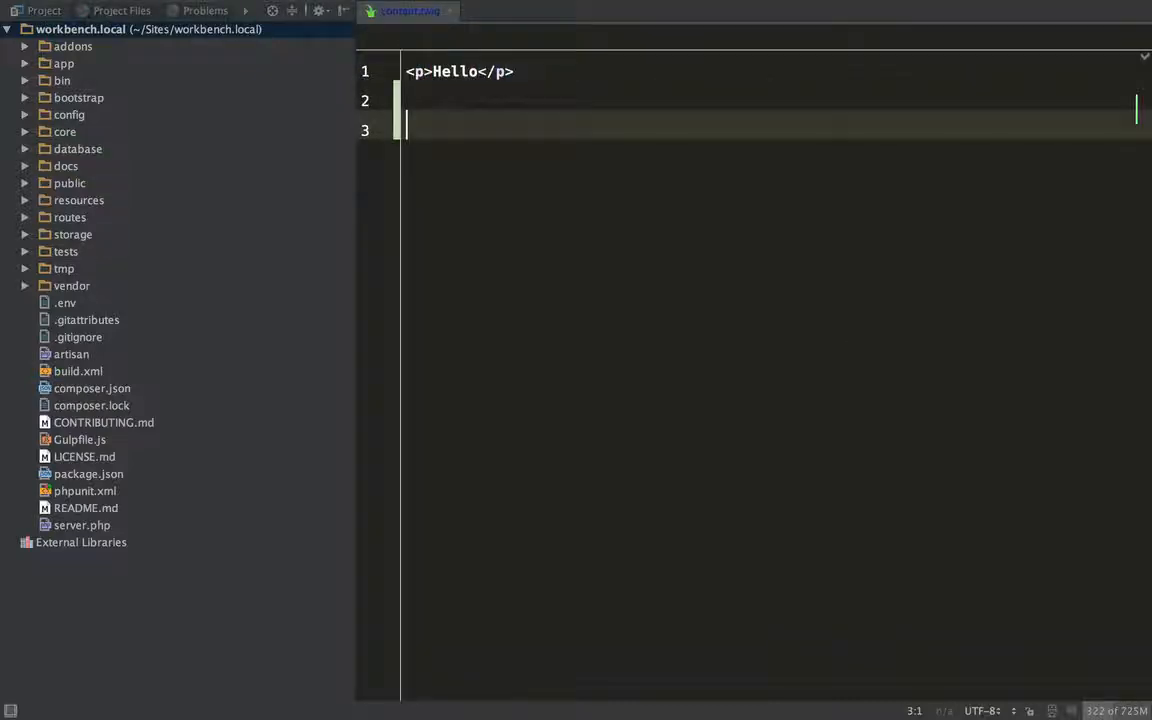
pyautogui.write('<p>This is  a</p>')
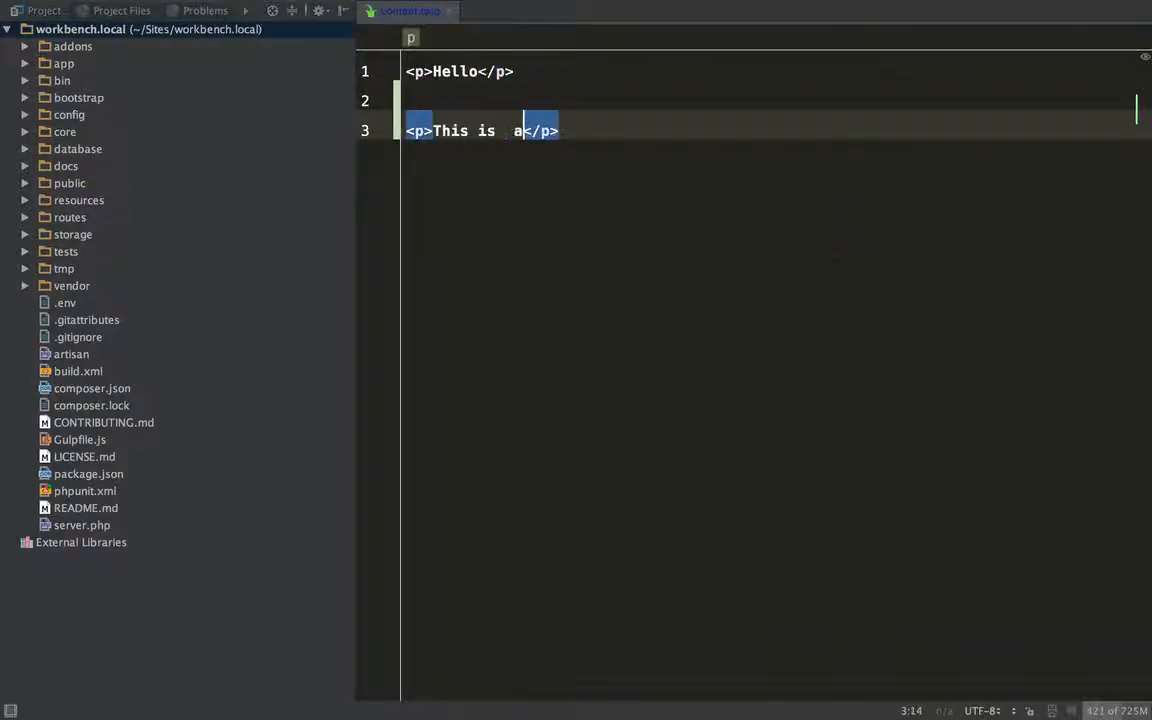
pyautogui.press('BackSpace')
pyautogui.press('BackSpace')
pyautogui.write('a test.')
pyautogui.press('super+s')
# Switch to Chrome and reload the public page and the Welcome edit form to check the content changed in the file.
pyautogui.press('super+Tab')
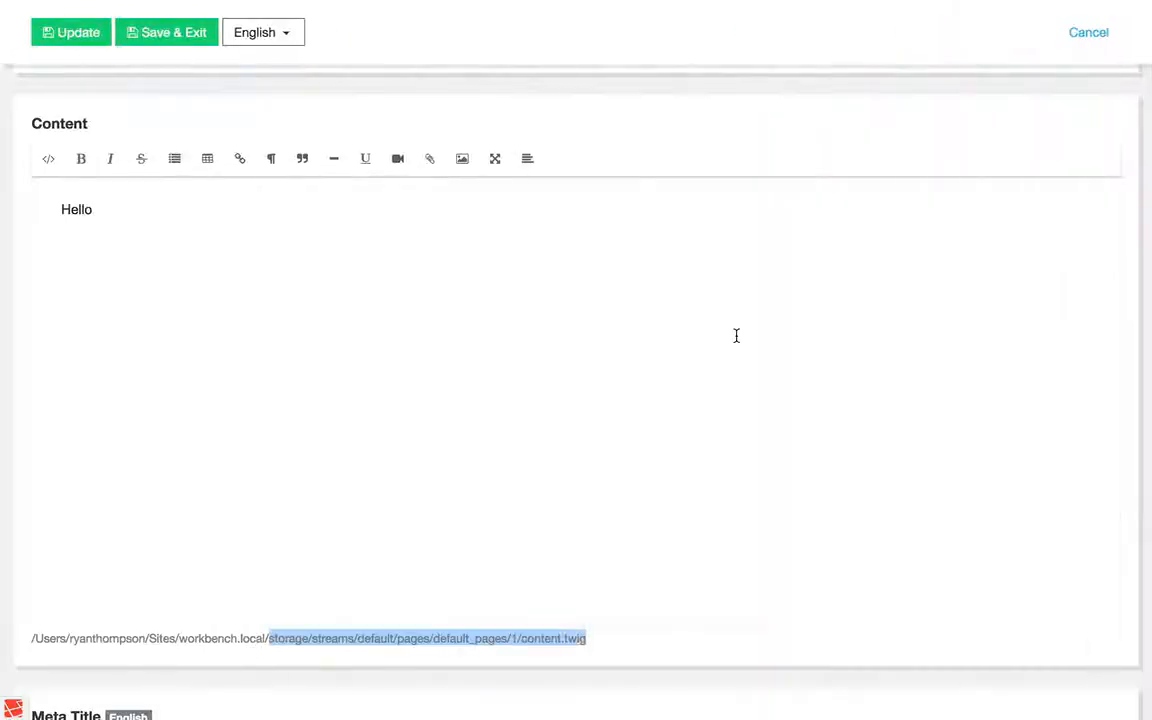
pyautogui.hotkey('ctrl', 'Tab')
pyautogui.press('super+r')
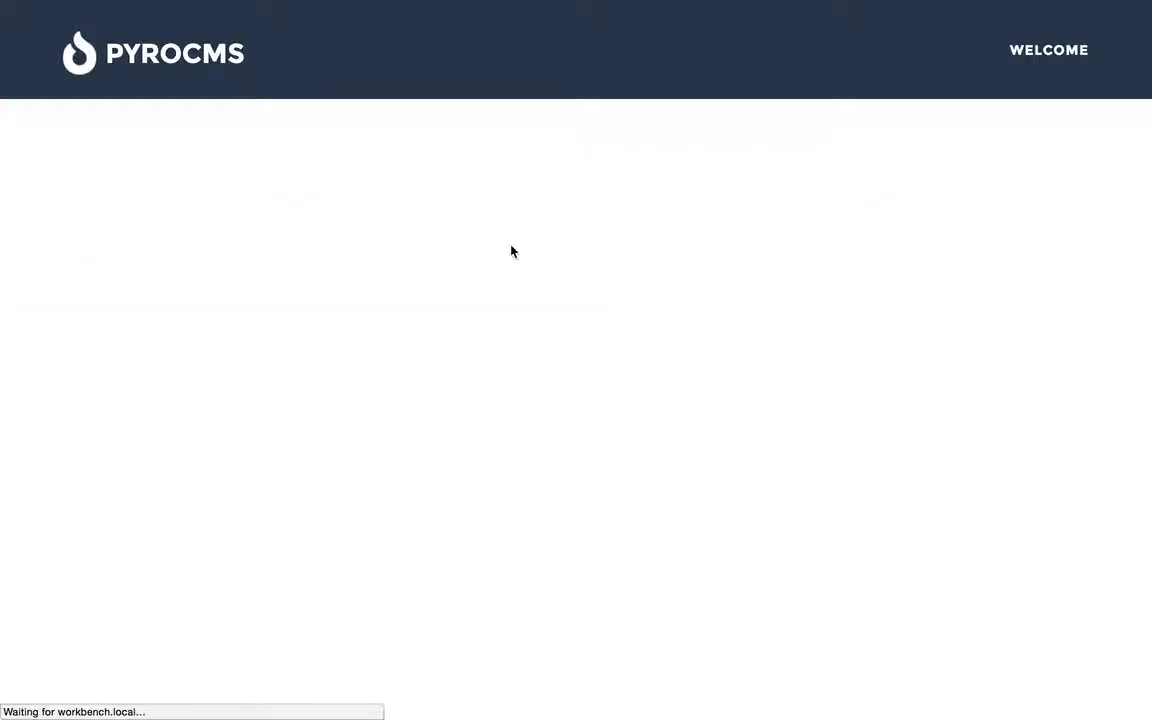
pyautogui.hotkey('ctrl', 'shift', 'Tab')
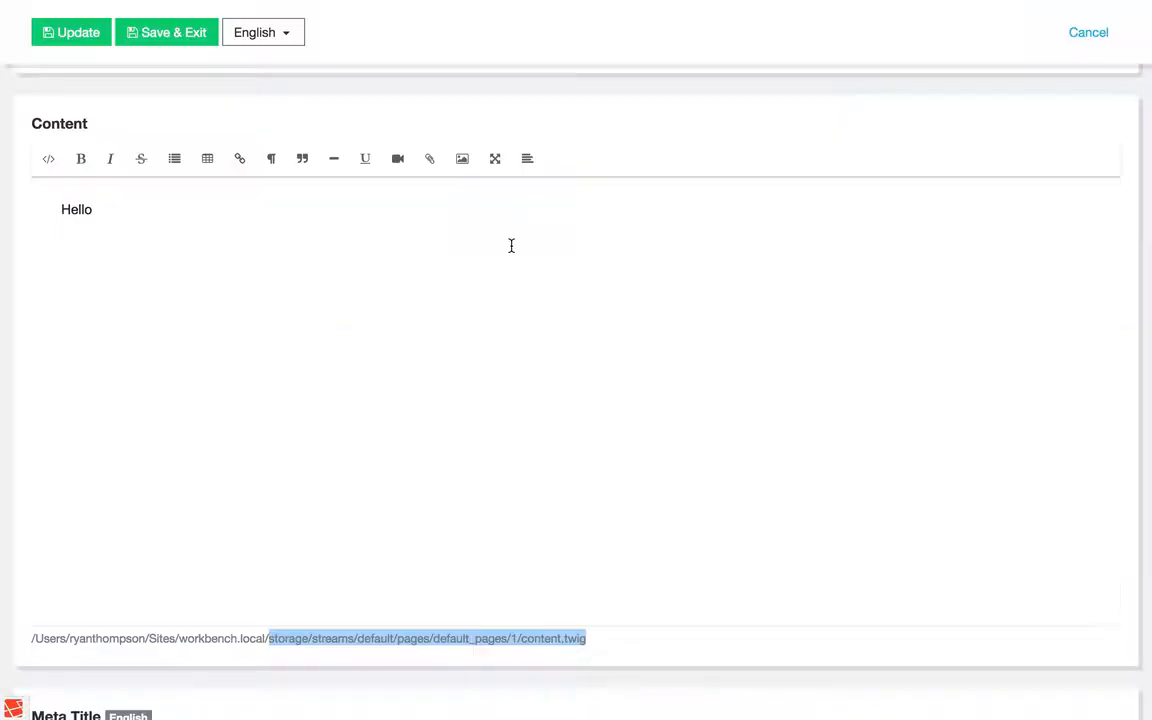
pyautogui.press('super+r')
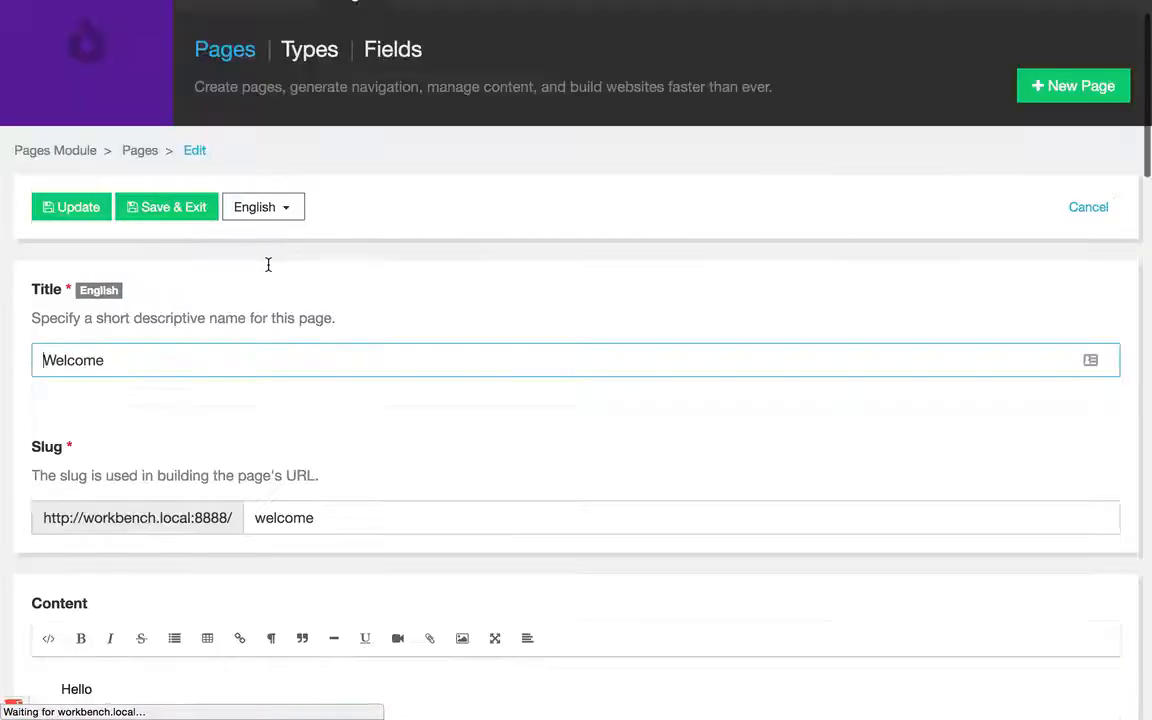
pyautogui.scroll(-5, 268, 264)
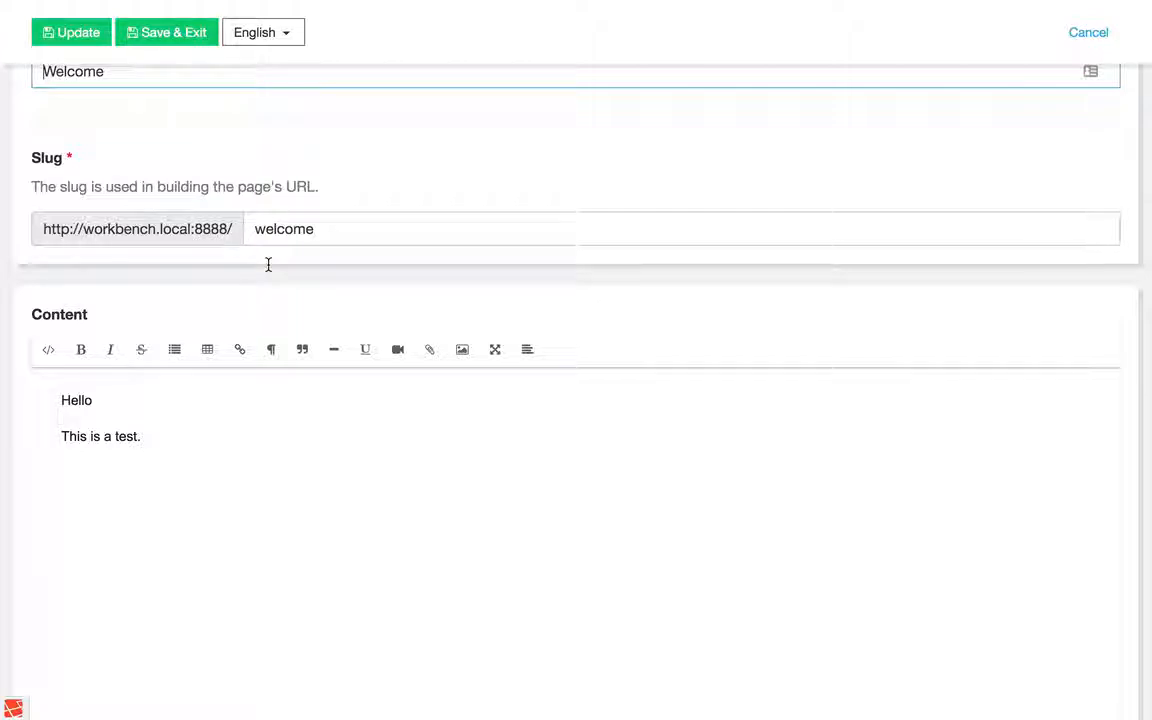
# Review the list of page types and the list of page fields.
pyautogui.scroll(5, 268, 264)
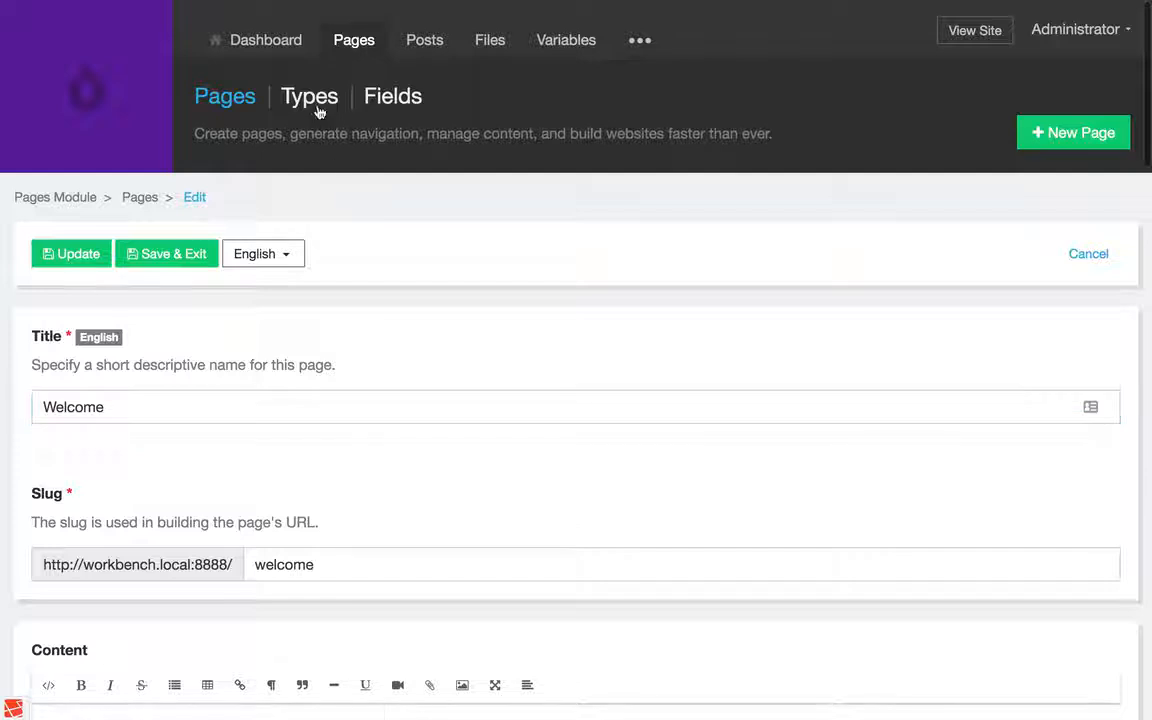
pyautogui.click(316, 100)
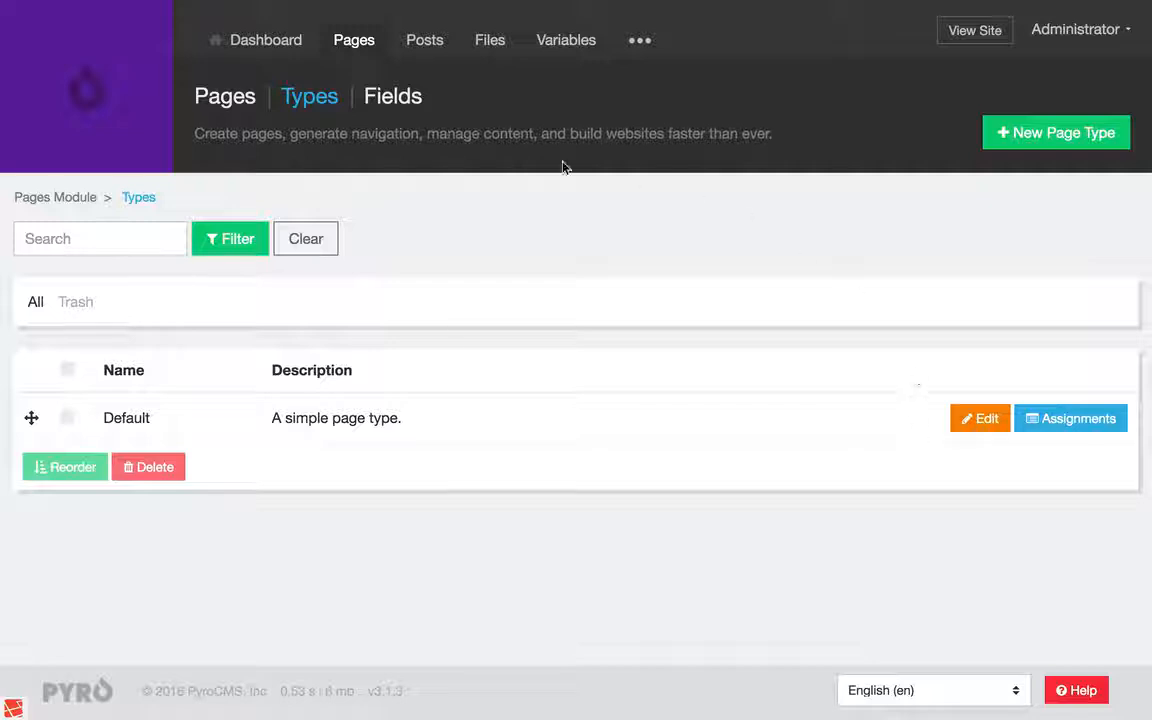
pyautogui.click(400, 97)
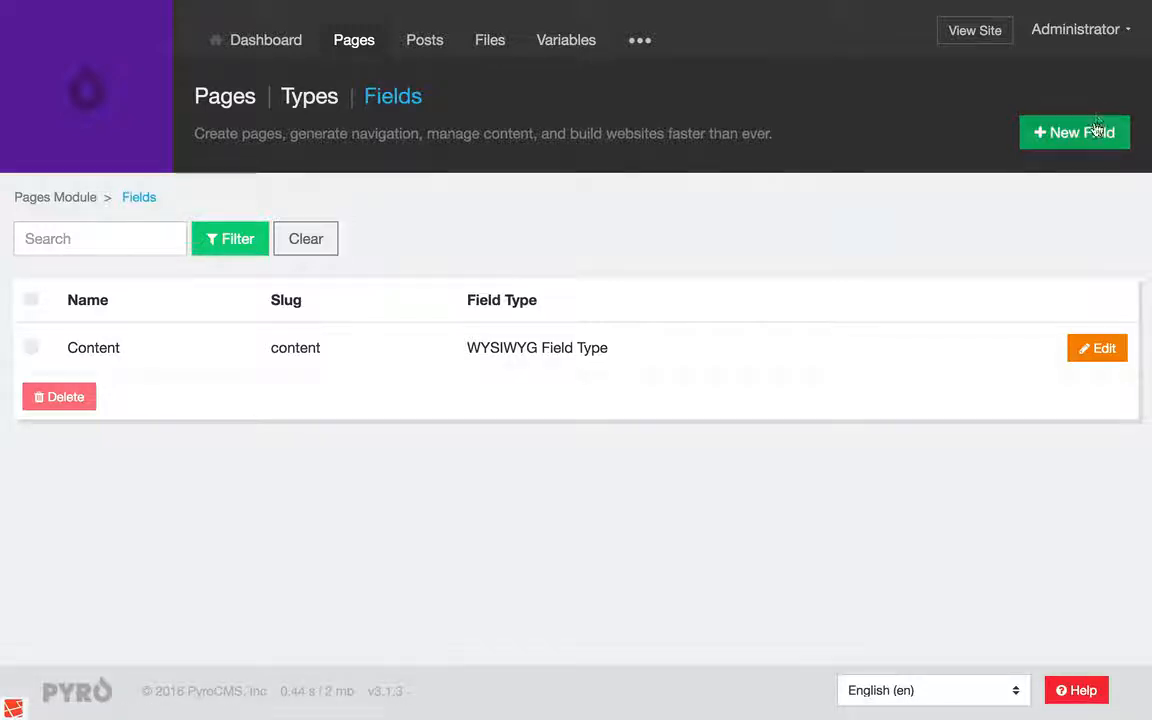
# Start a new page field of the File type and name it "Banner".
pyautogui.click(1045, 132)
pyautogui.scroll(-5, 440, 398)
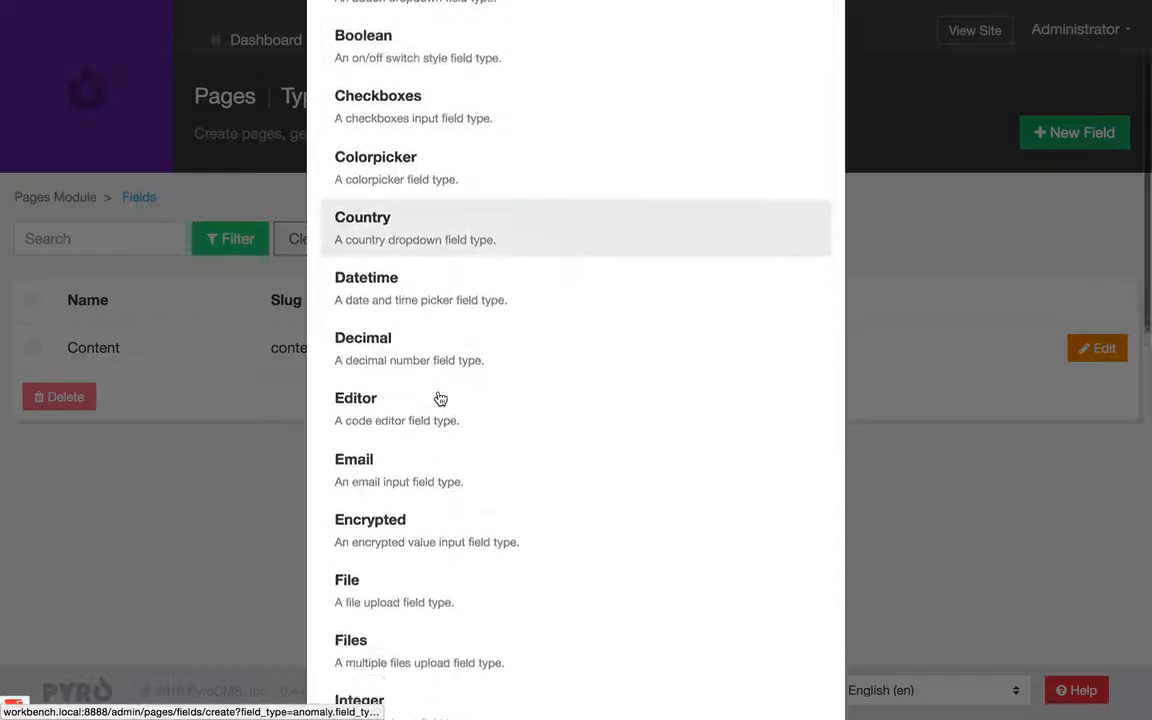
pyautogui.click(424, 464)
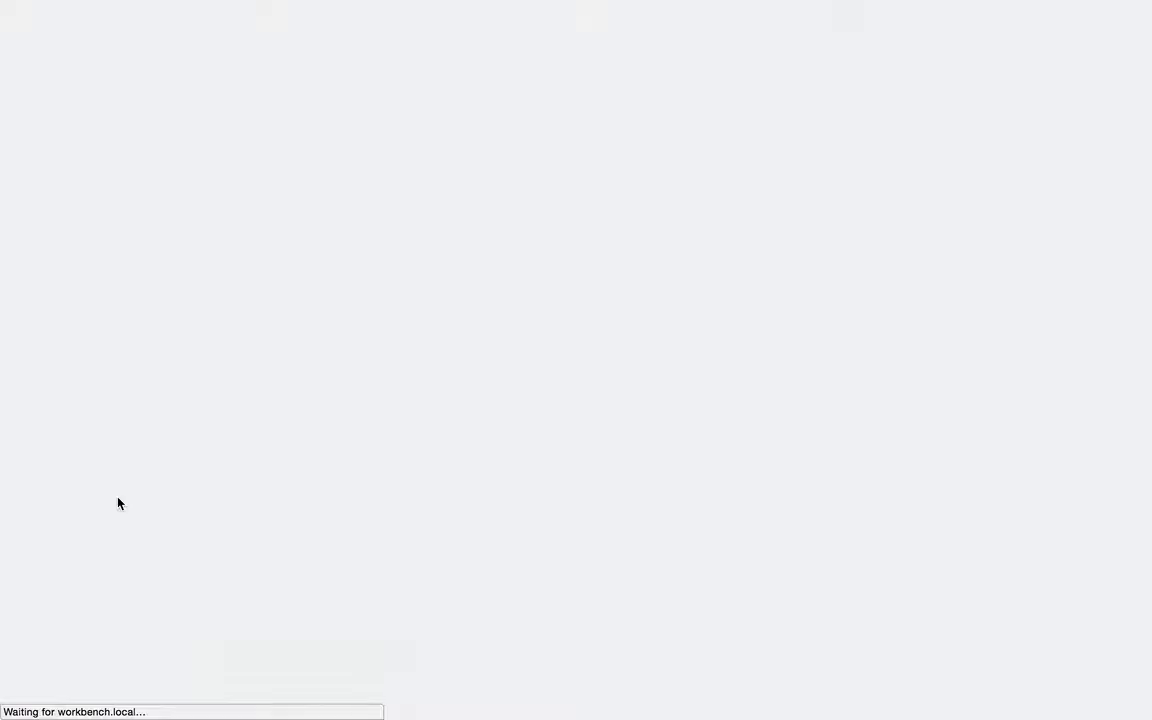
pyautogui.write('N')
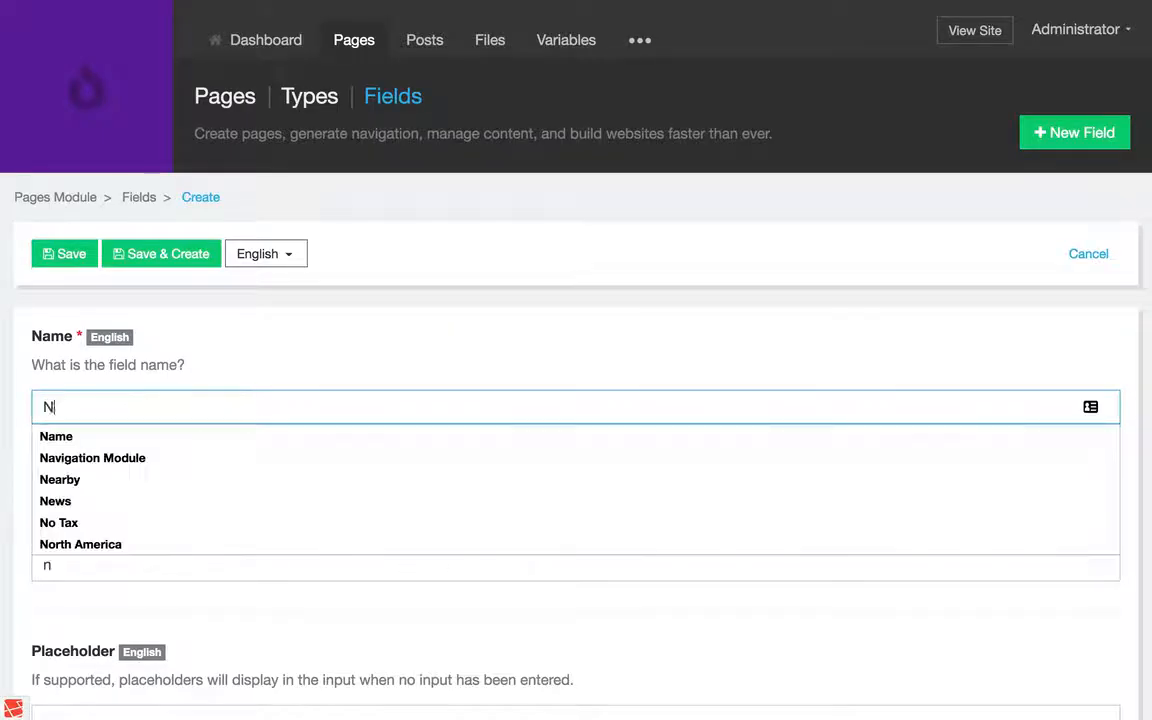
pyautogui.press('BackSpace')
pyautogui.write('Banner')
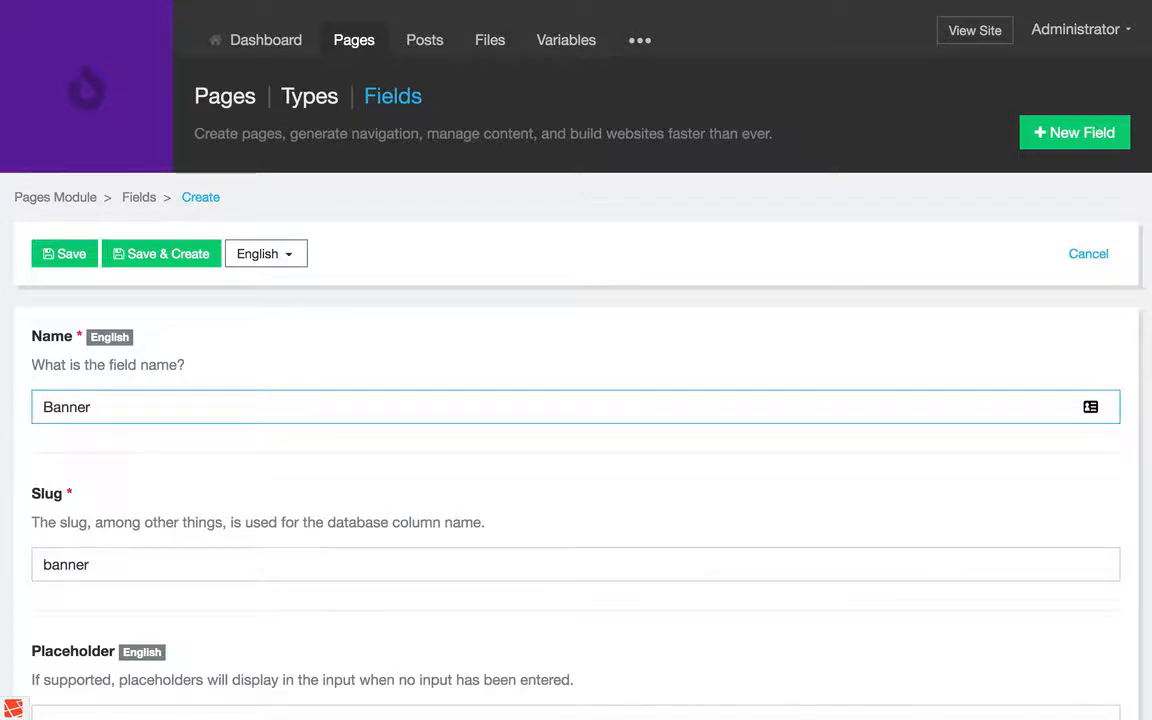
# Limit the Banner field to the Images folder and save the field.
pyautogui.scroll(-10, 576, 400)
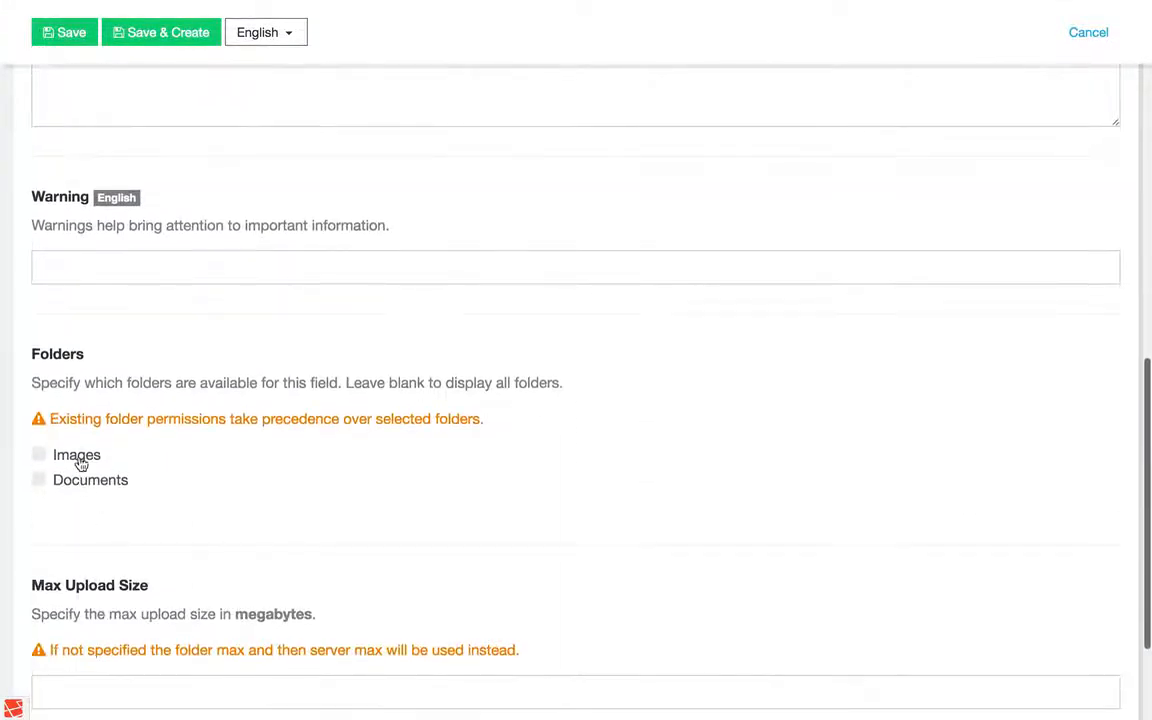
pyautogui.click(78, 462)
pyautogui.scroll(-3, 72, 329)
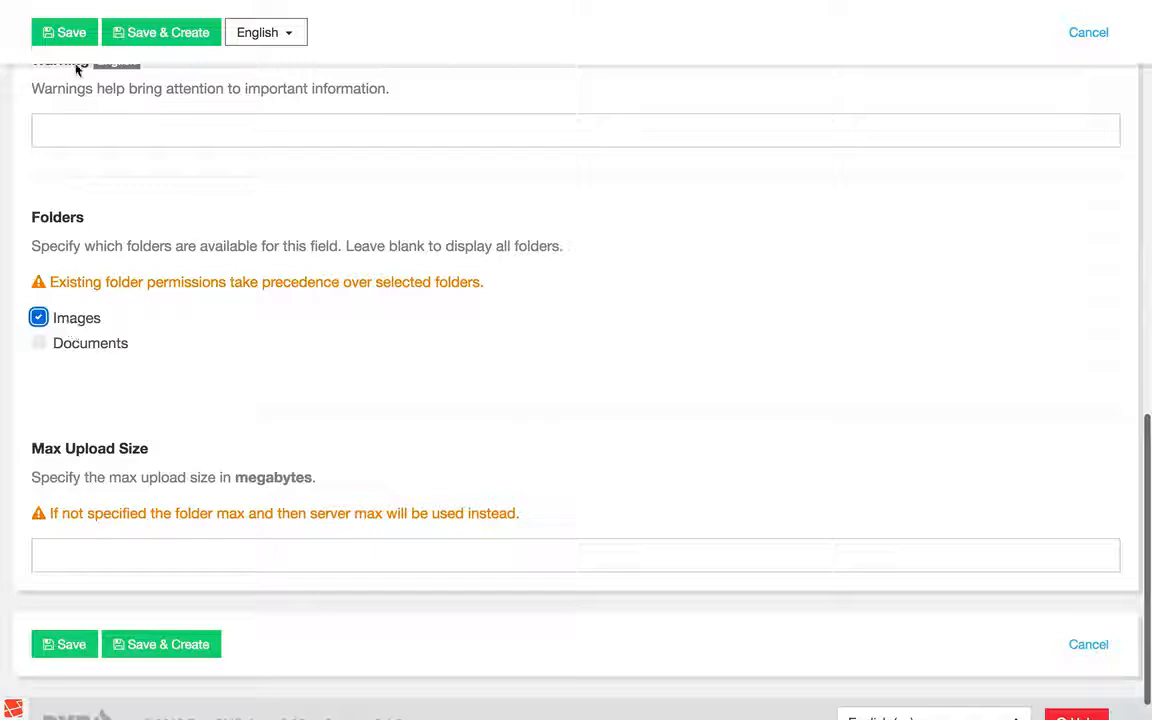
pyautogui.click(64, 32)
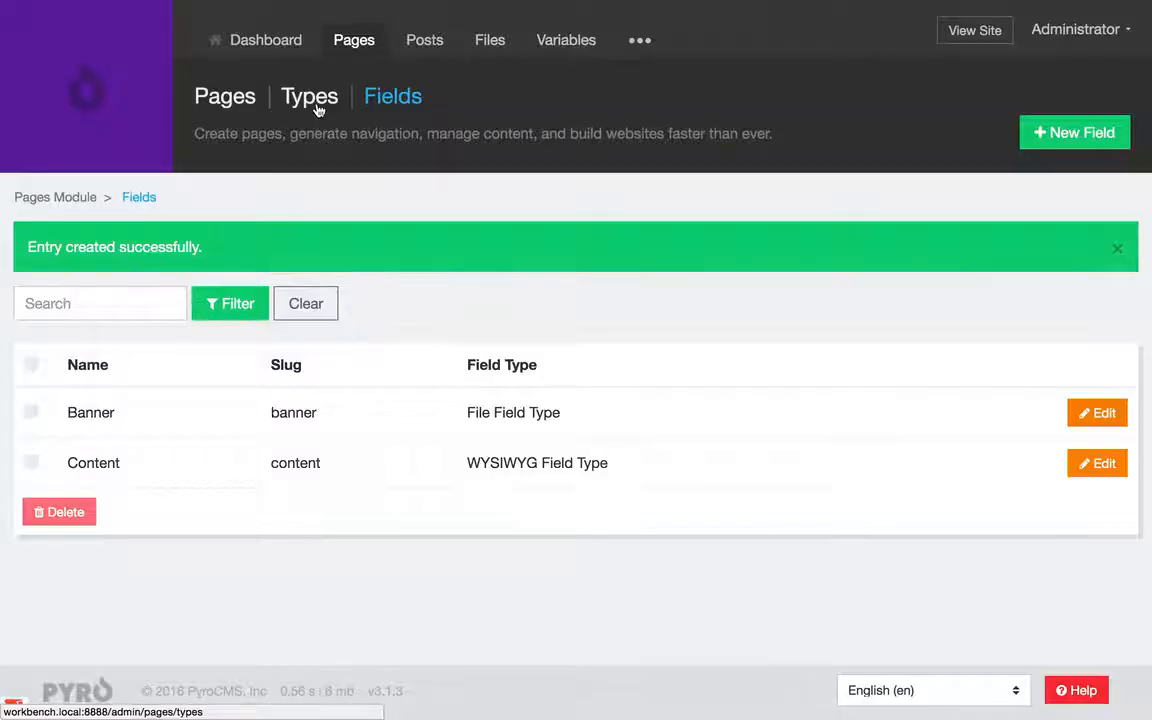
# Assign the Banner field to the Default page type, save the assignment and return to the pages list.
pyautogui.click(317, 105)
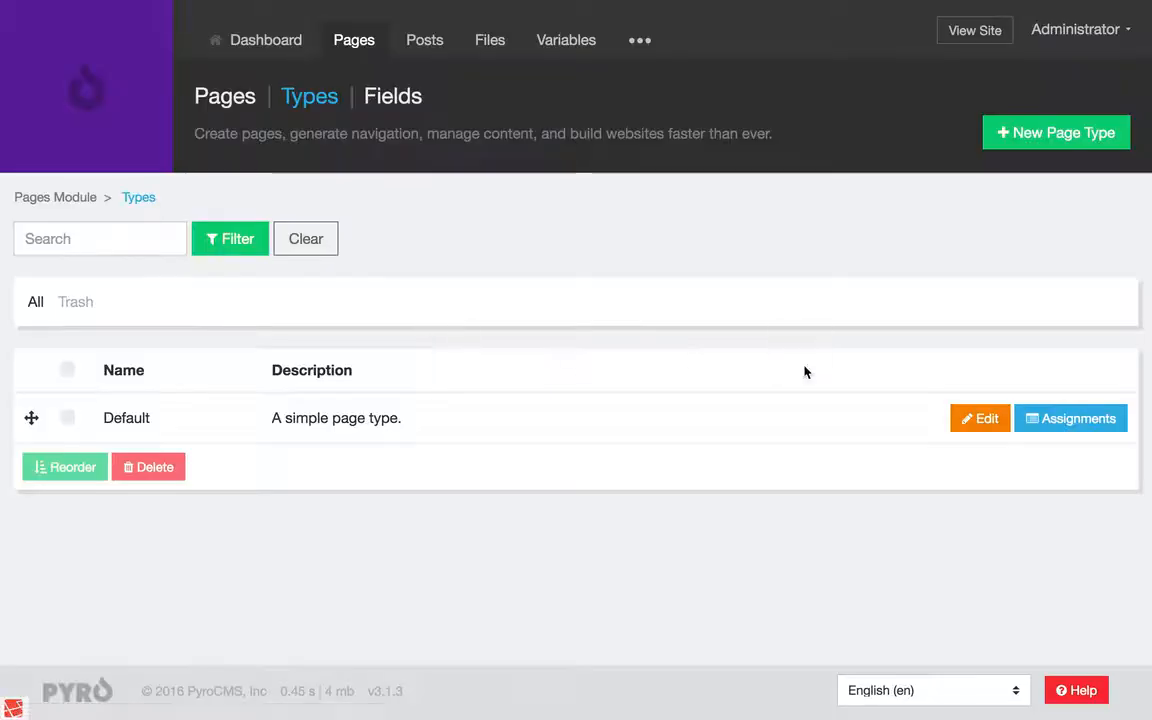
pyautogui.click(1083, 426)
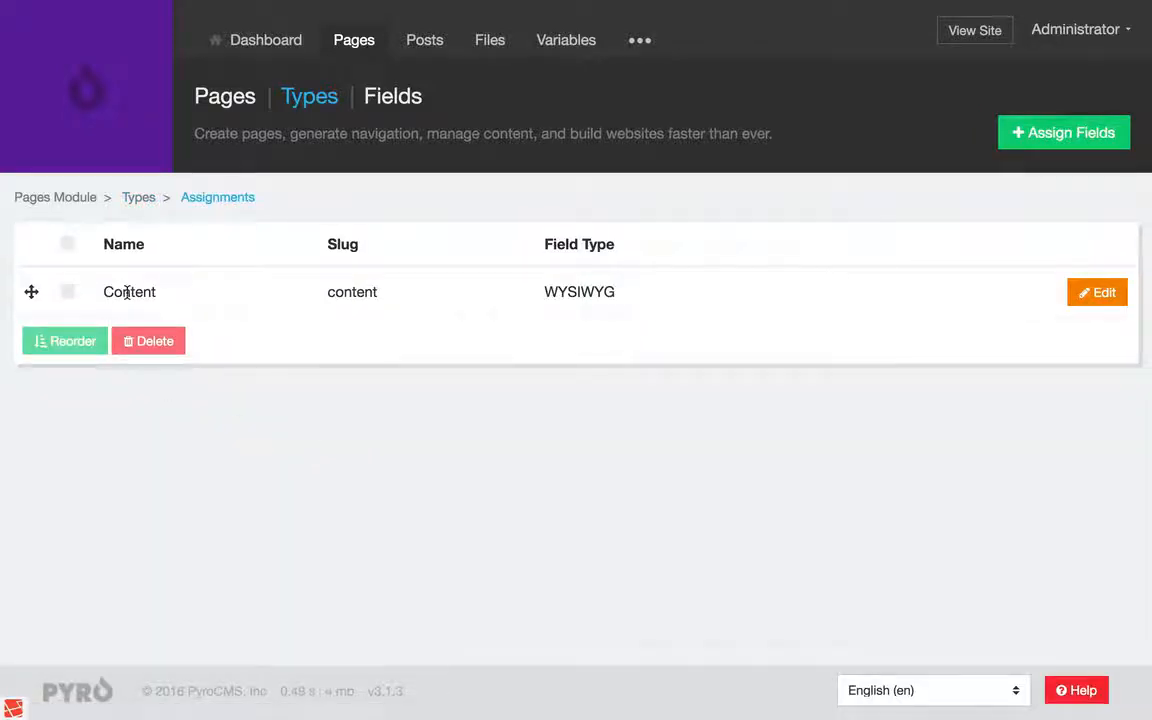
pyautogui.click(1040, 135)
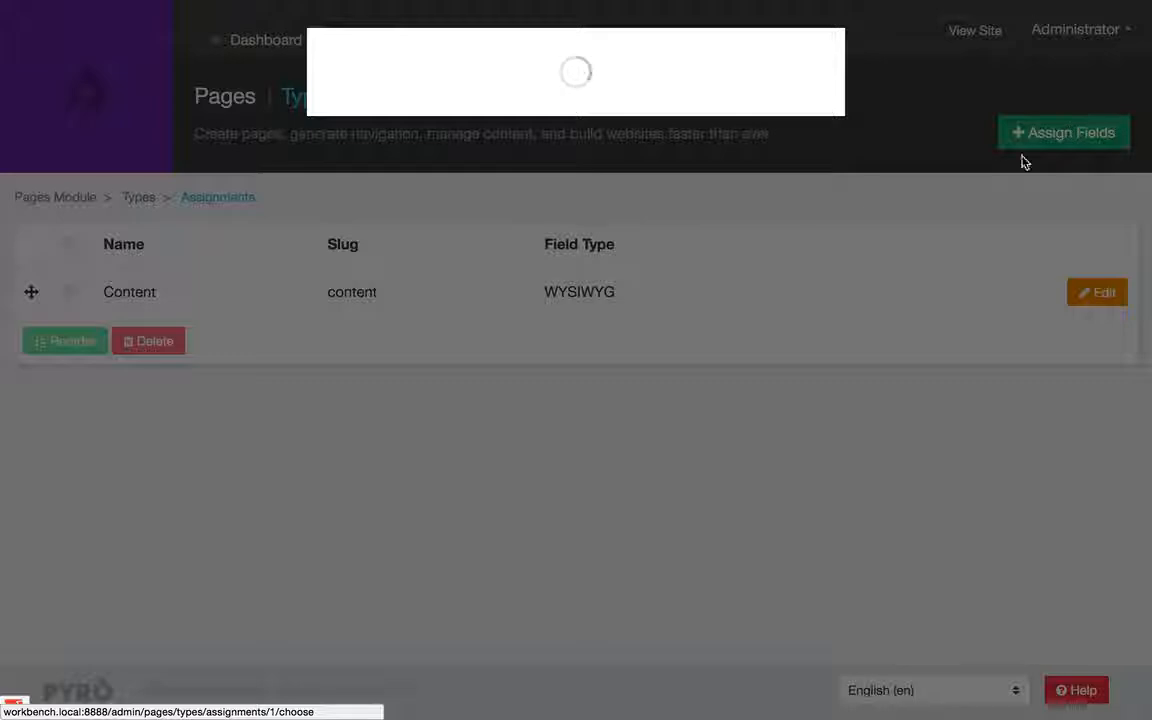
pyautogui.click(404, 118)
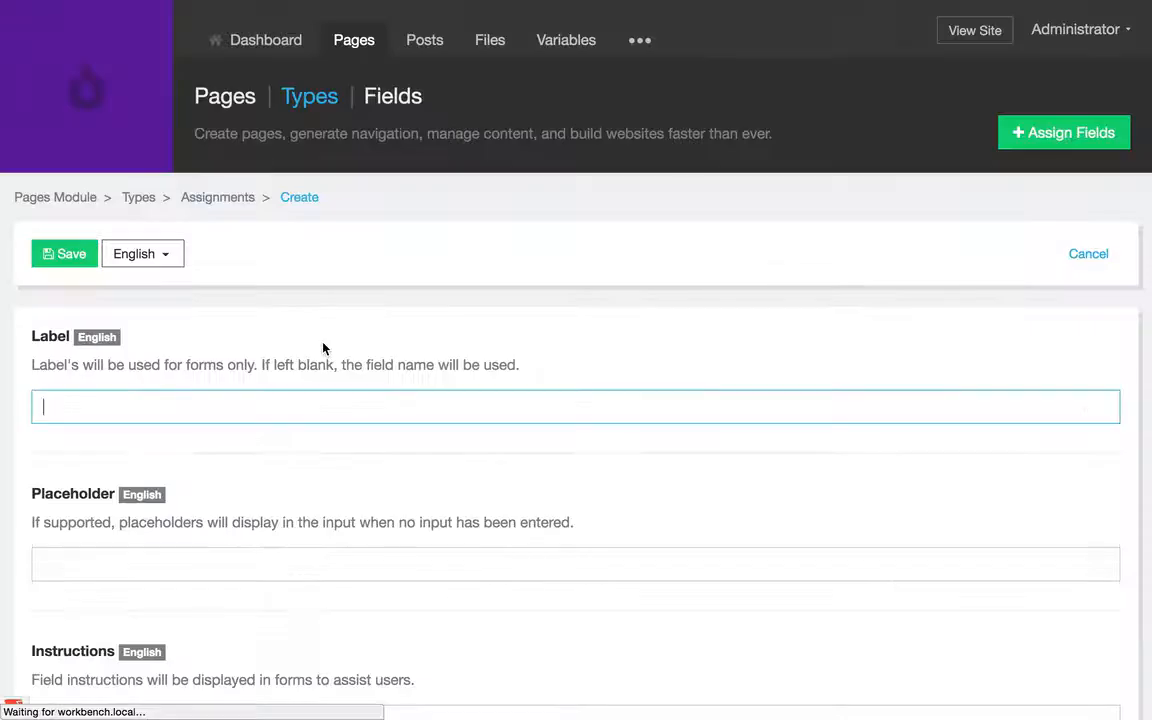
pyautogui.click(132, 196)
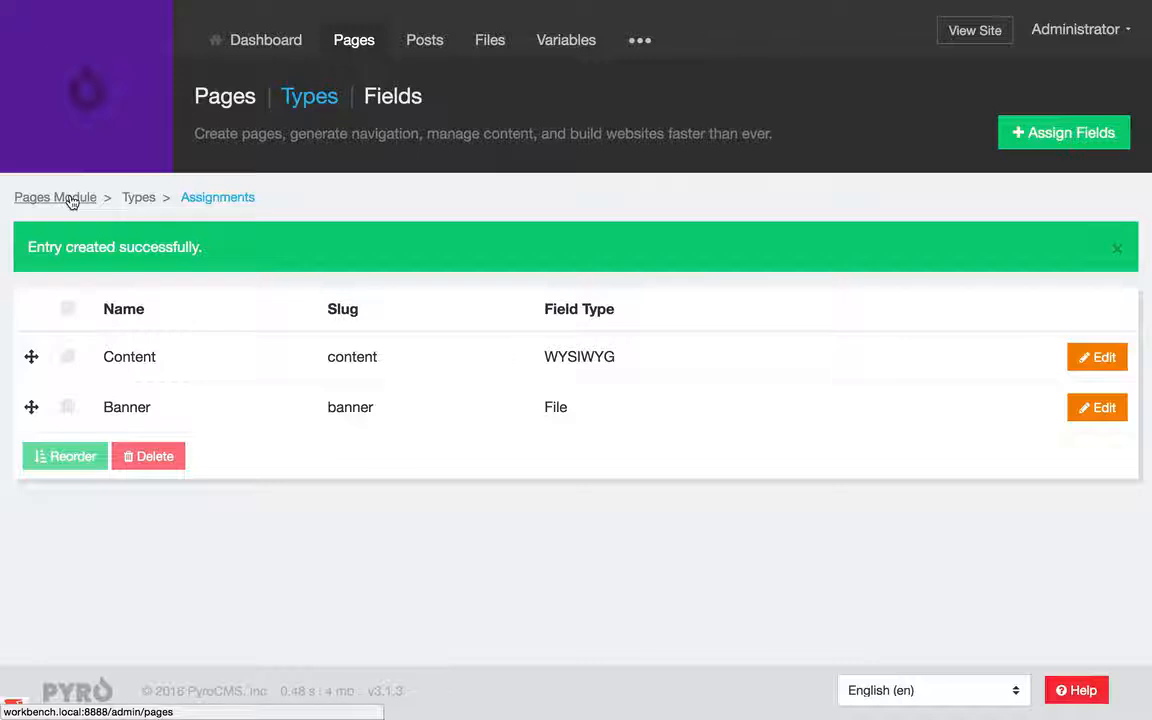
pyautogui.click(70, 198)
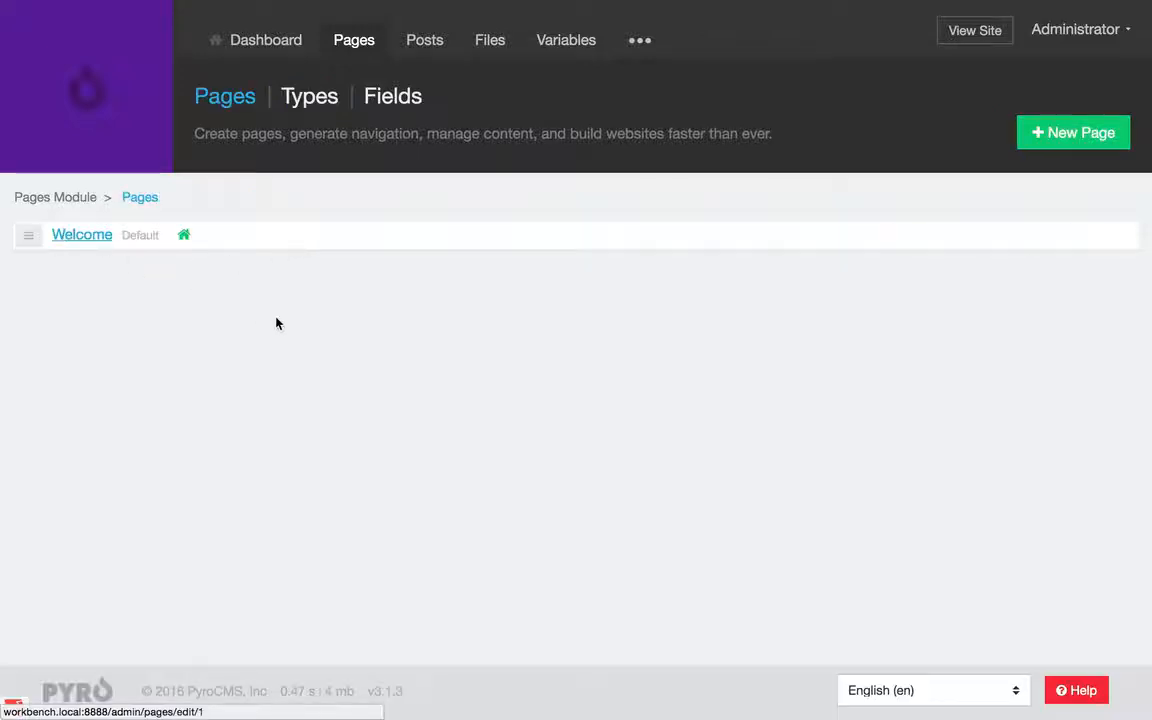
# Check where the Banner field appears relative to the content on the Welcome page's edit form.
pyautogui.scroll(-10, 277, 323)
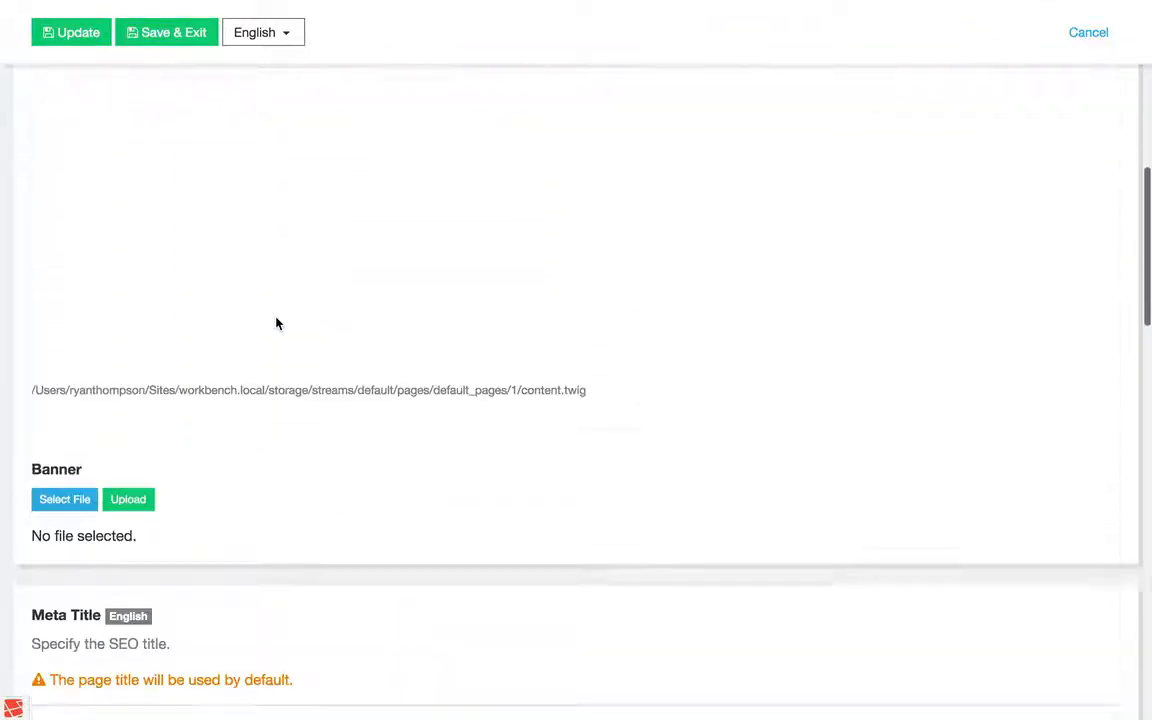
pyautogui.scroll(3, 113, 334)
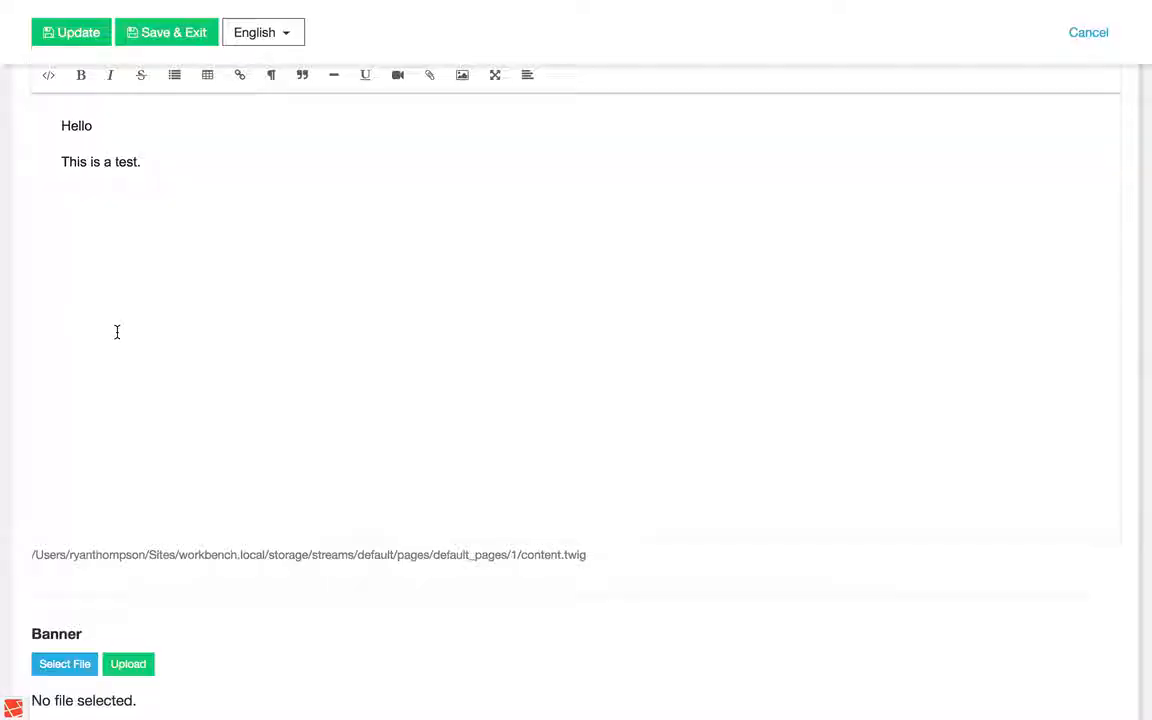
pyautogui.scroll(8, 117, 335)
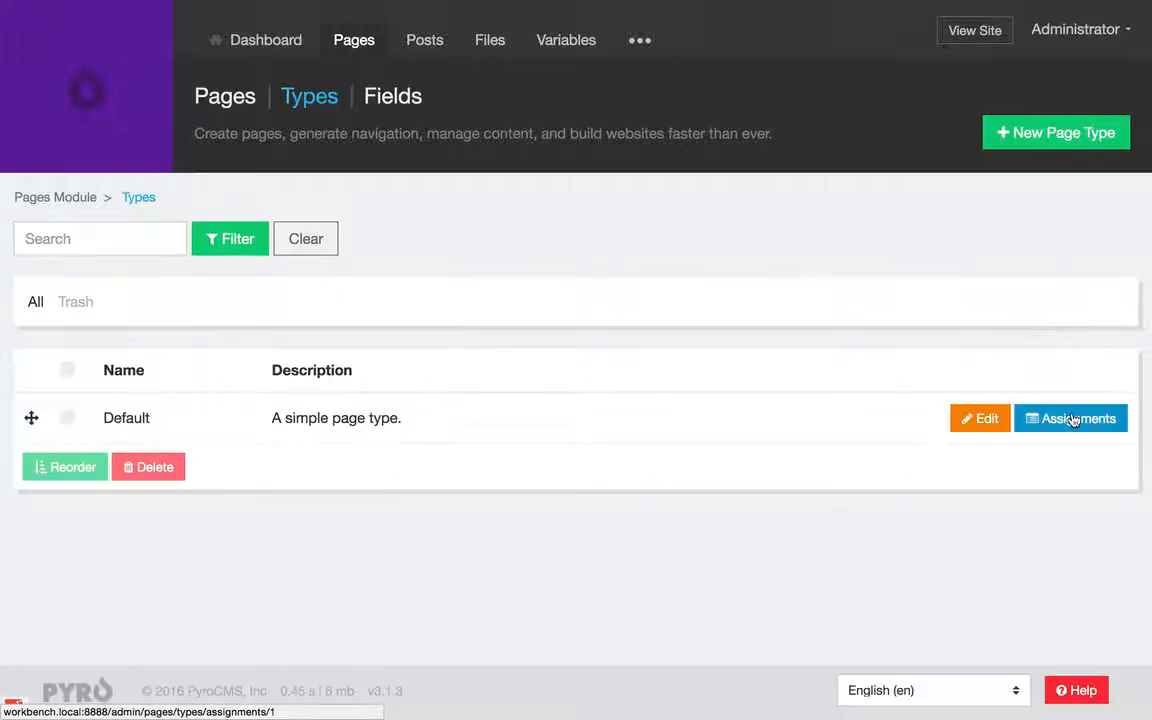
# Move the Banner field above Content in the Default page type's assignments and save the order.
pyautogui.click(1070, 416)
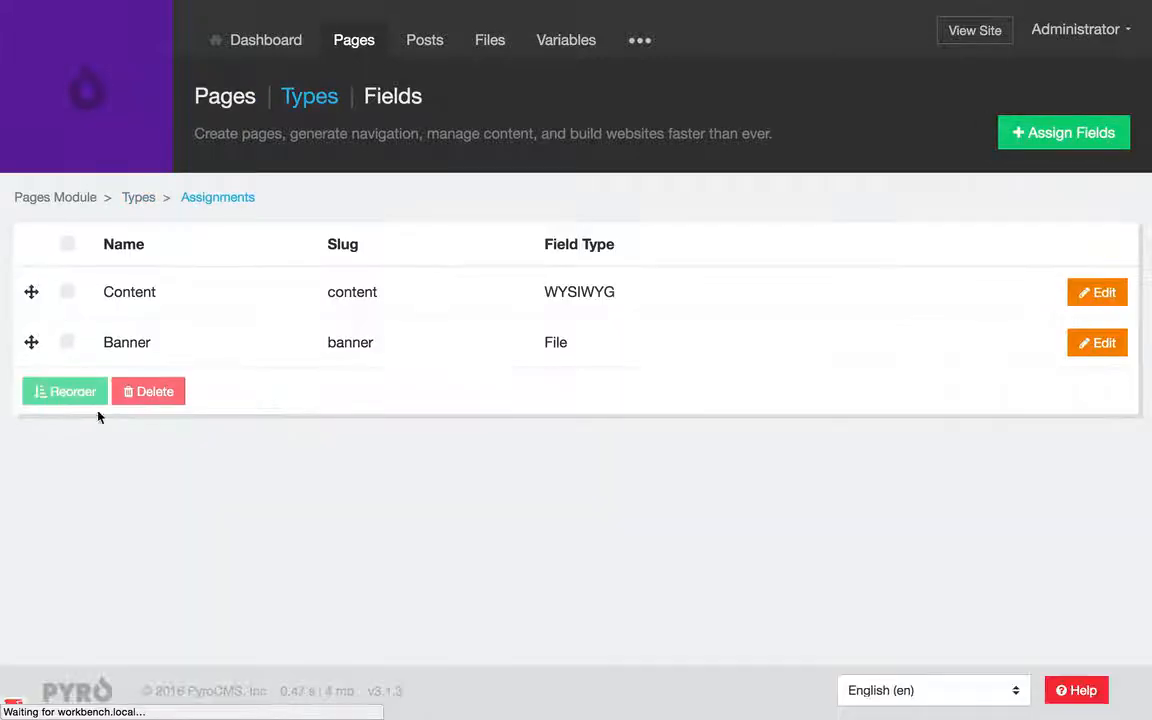
pyautogui.moveTo(31, 342); pyautogui.dragTo(31, 291)
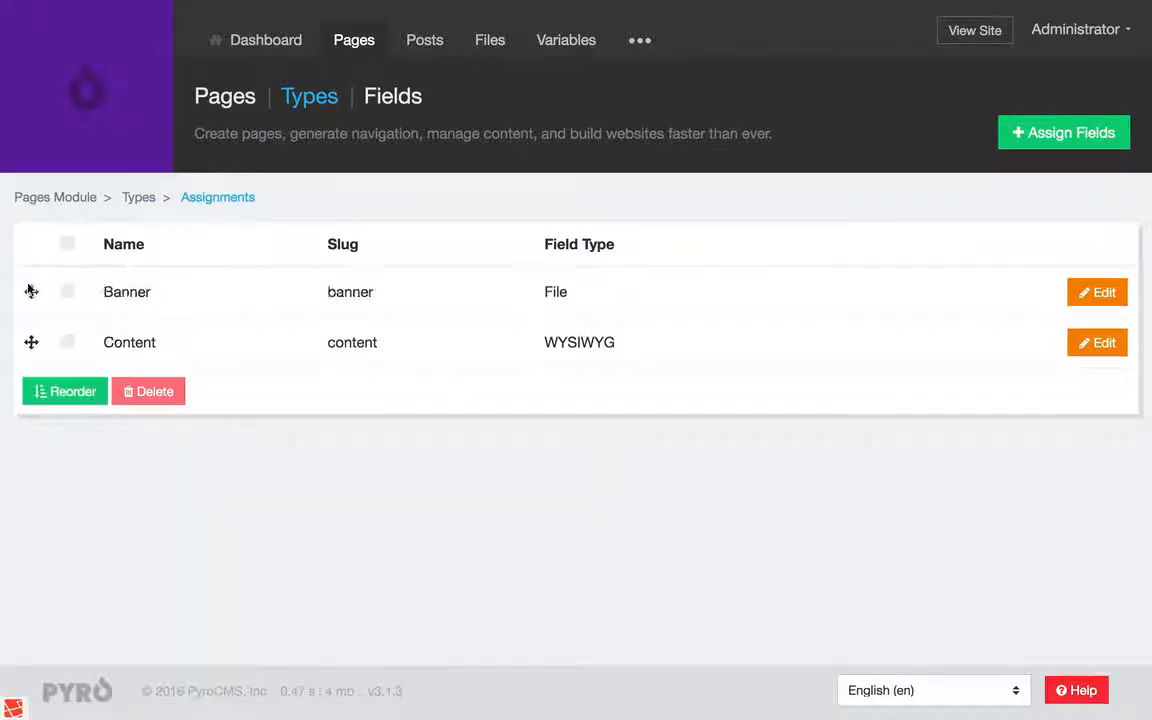
pyautogui.click(53, 390)
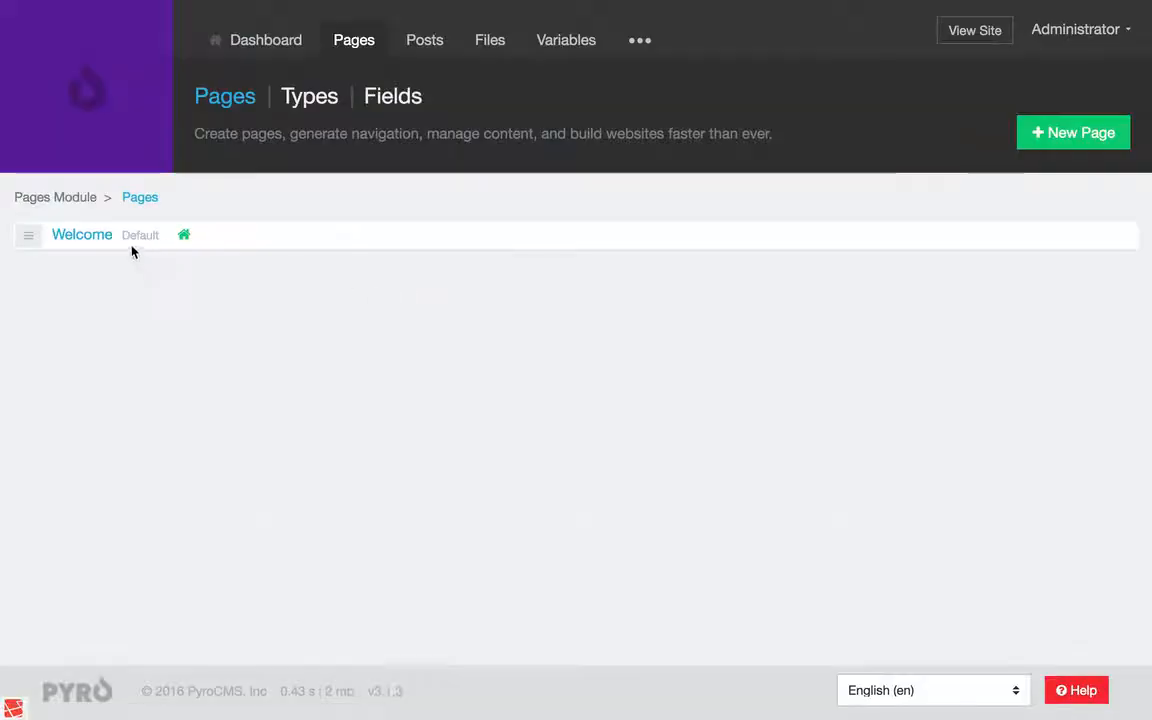
# Open the Welcome page for editing, choose khakis.jpg as its Banner file and save the page.
pyautogui.click(110, 240)
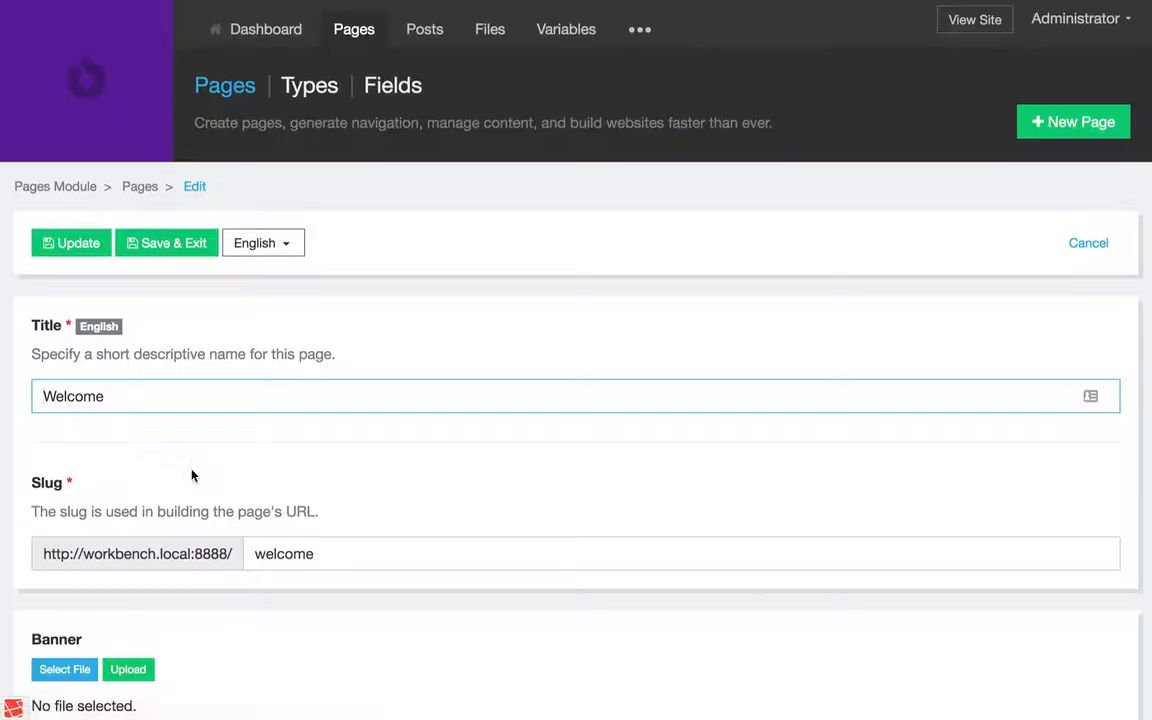
pyautogui.scroll(-6, 192, 474)
pyautogui.scroll(2, 190, 470)
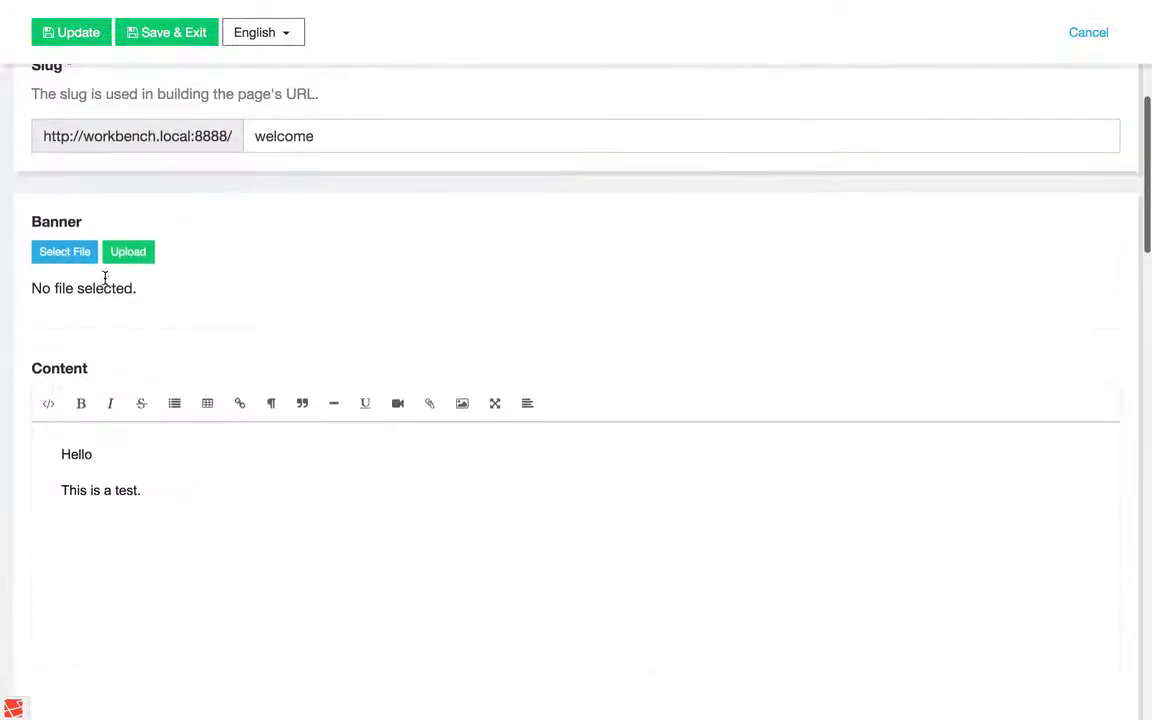
pyautogui.click(66, 253)
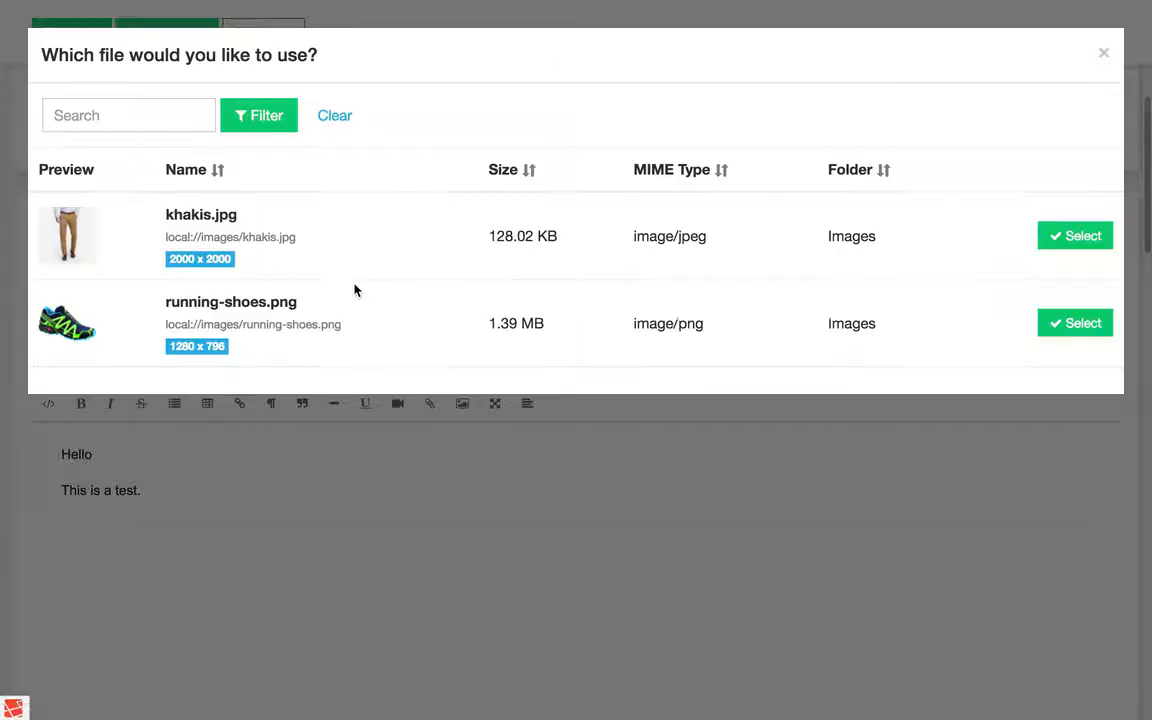
pyautogui.click(1076, 236)
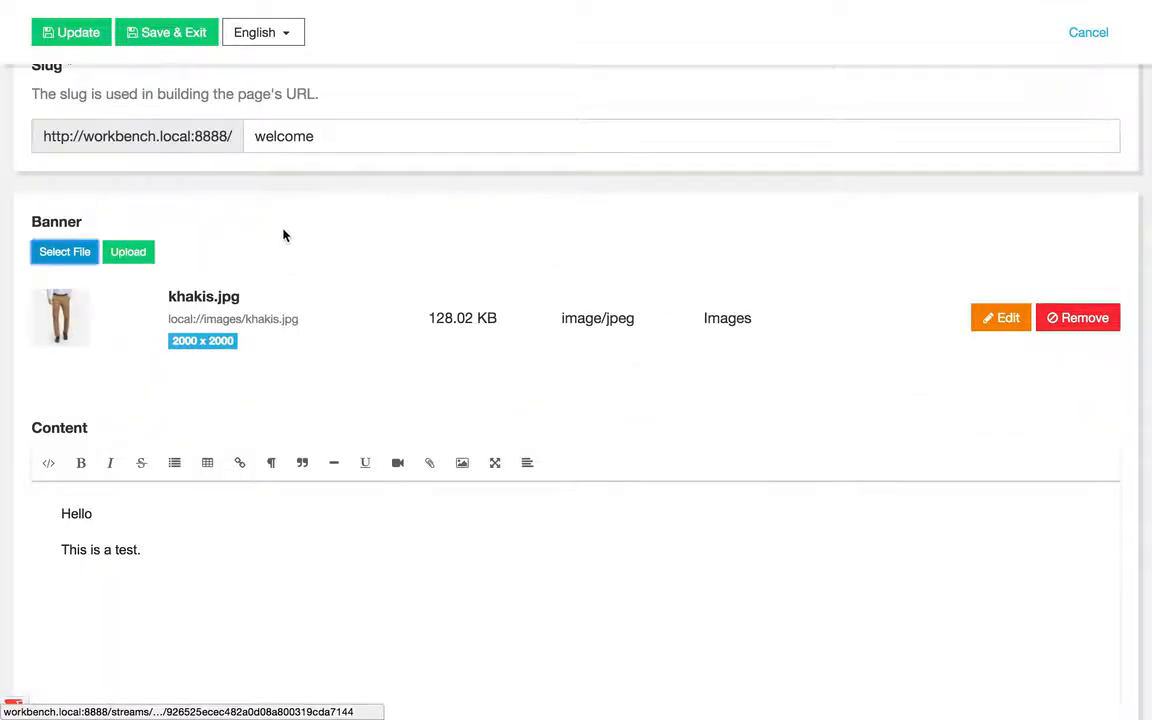
pyautogui.scroll(5, 249, 247)
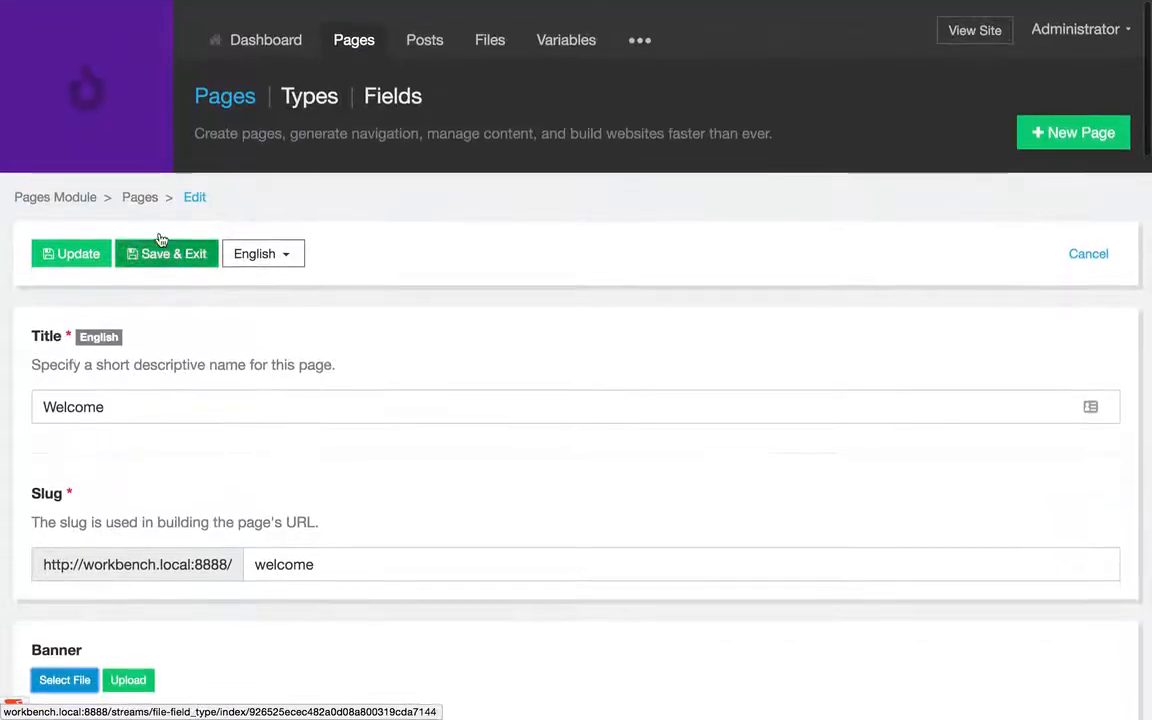
pyautogui.click(40, 256)
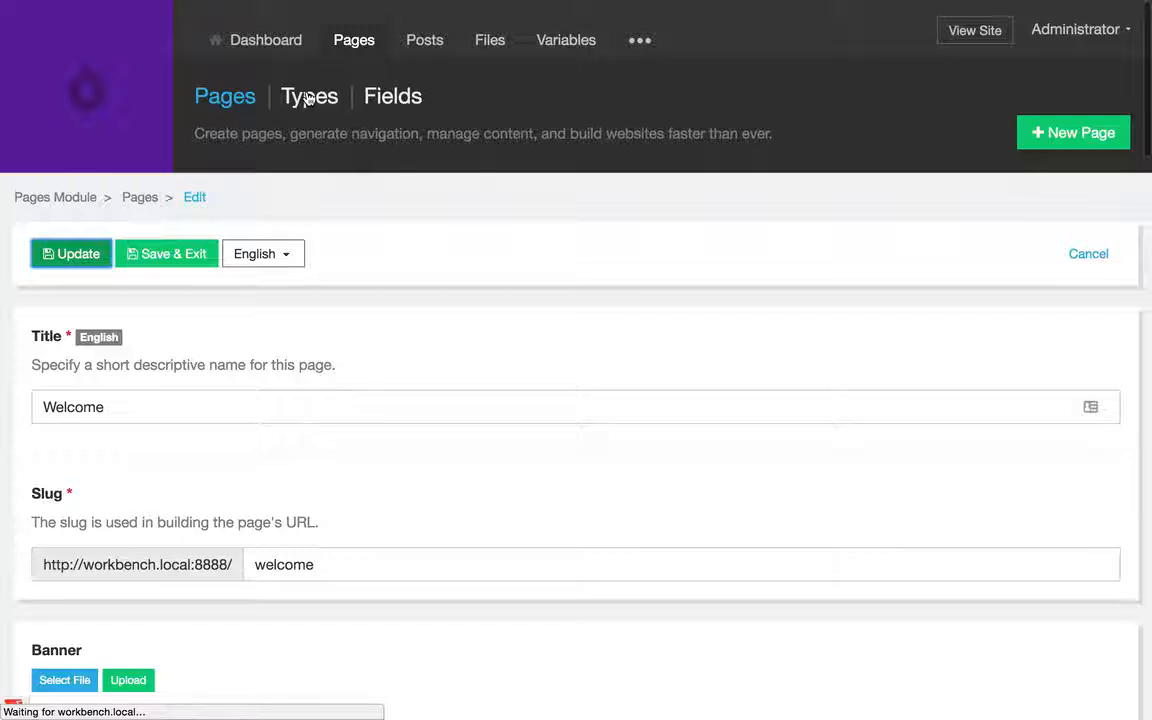
# Reload the public Welcome page to check its output, and return to the page types list.
pyautogui.click(307, 97)
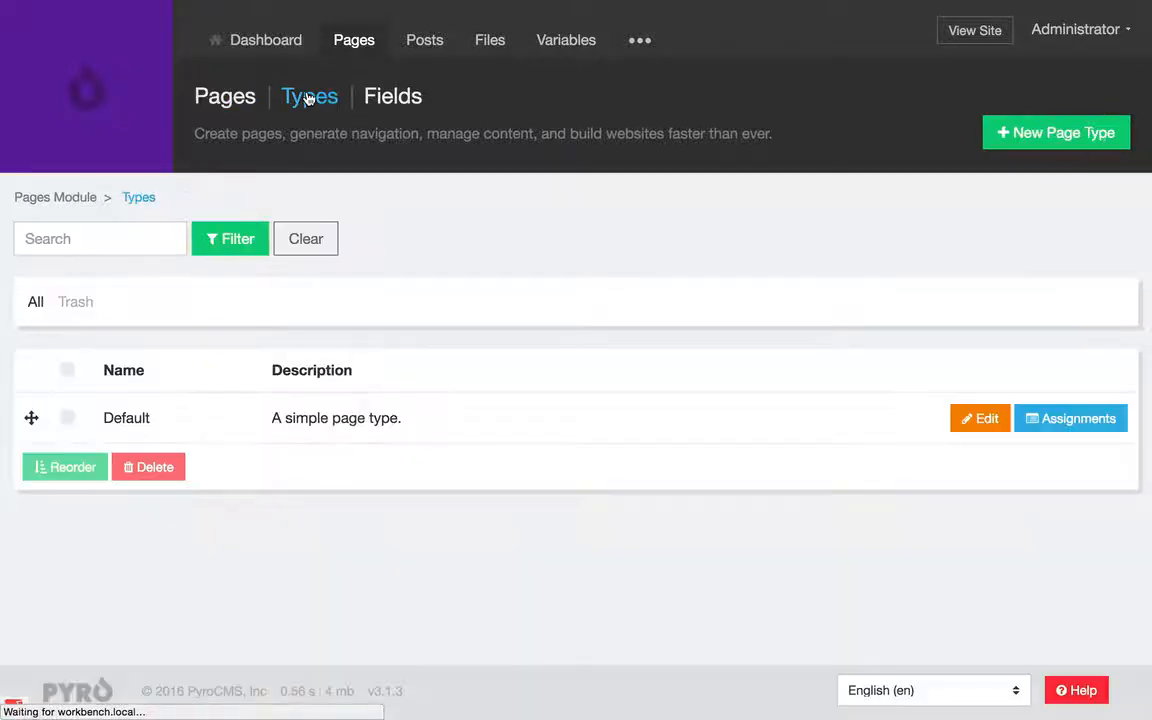
pyautogui.hotkey('ctrl', 'Tab')
pyautogui.press('super+r')
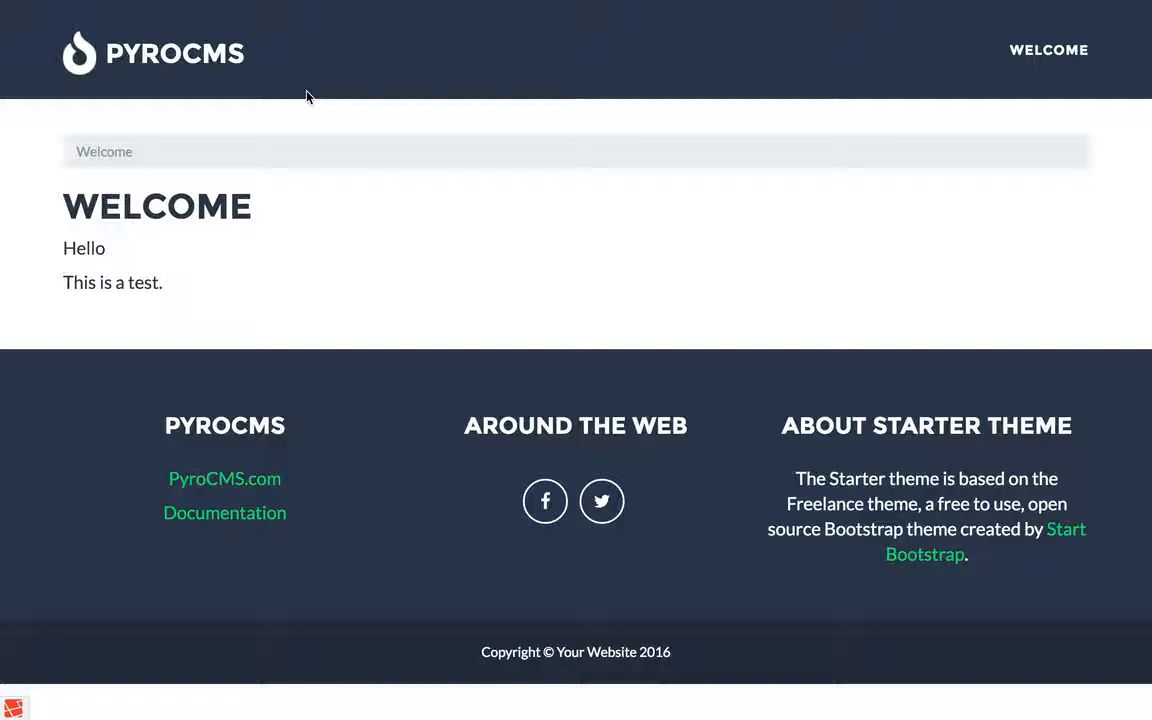
pyautogui.hotkey('ctrl', 'shift', 'Tab')
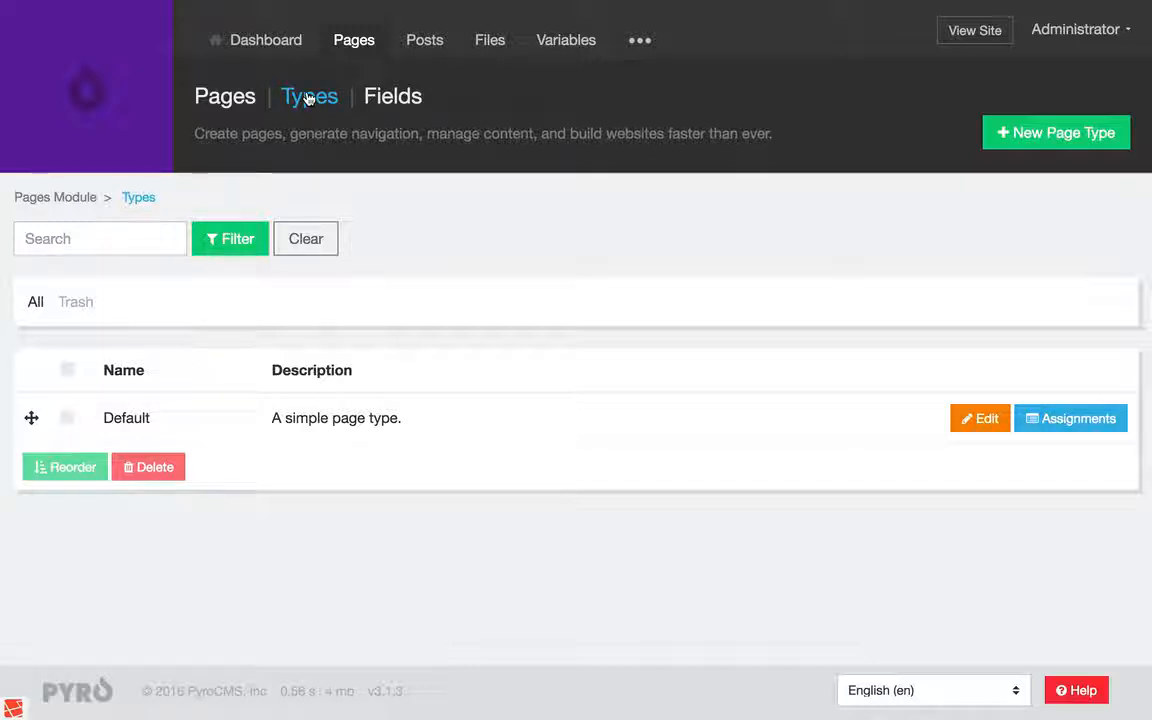
# Open the Default page type for editing and check the theme layout choices above its page layout code.
pyautogui.click(310, 96)
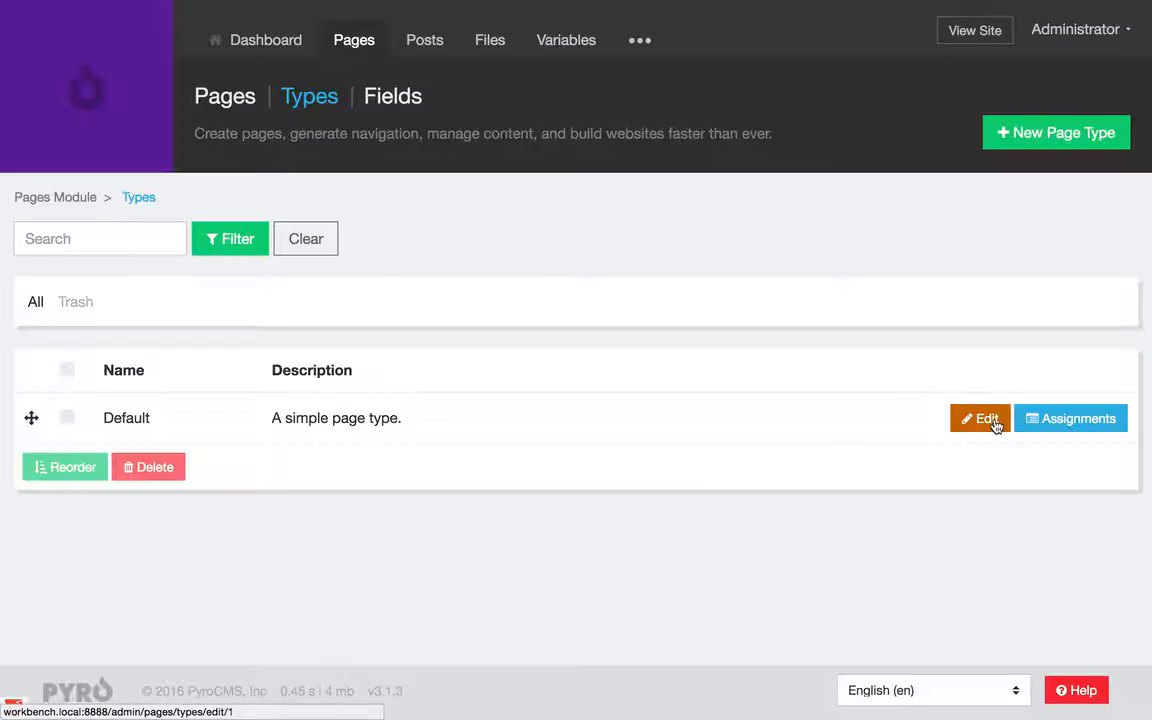
pyautogui.click(985, 419)
pyautogui.scroll(-6, 497, 413)
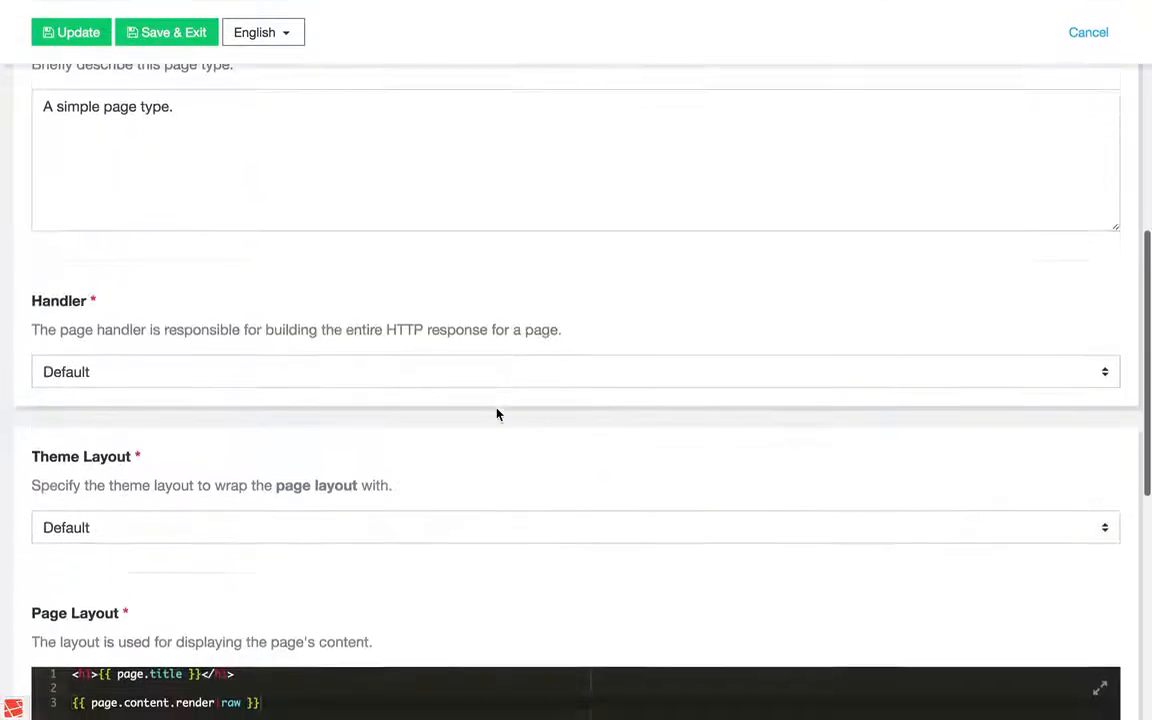
pyautogui.scroll(-4, 497, 413)
pyautogui.click(315, 389)
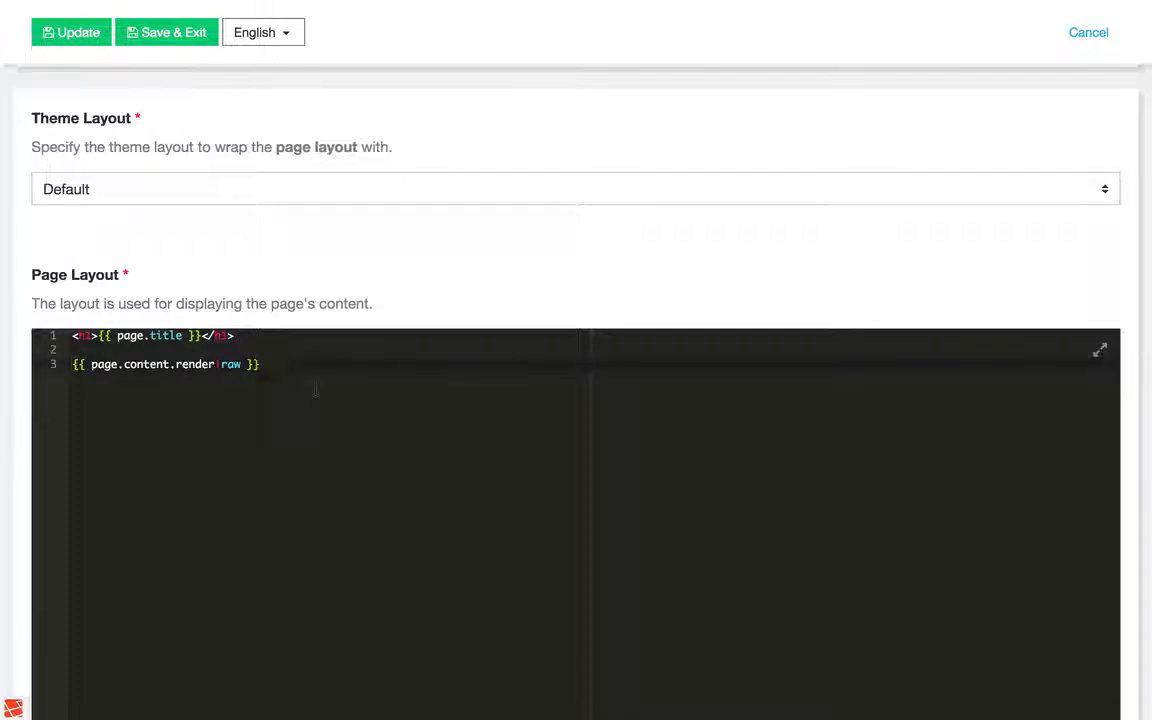
pyautogui.click(144, 189)
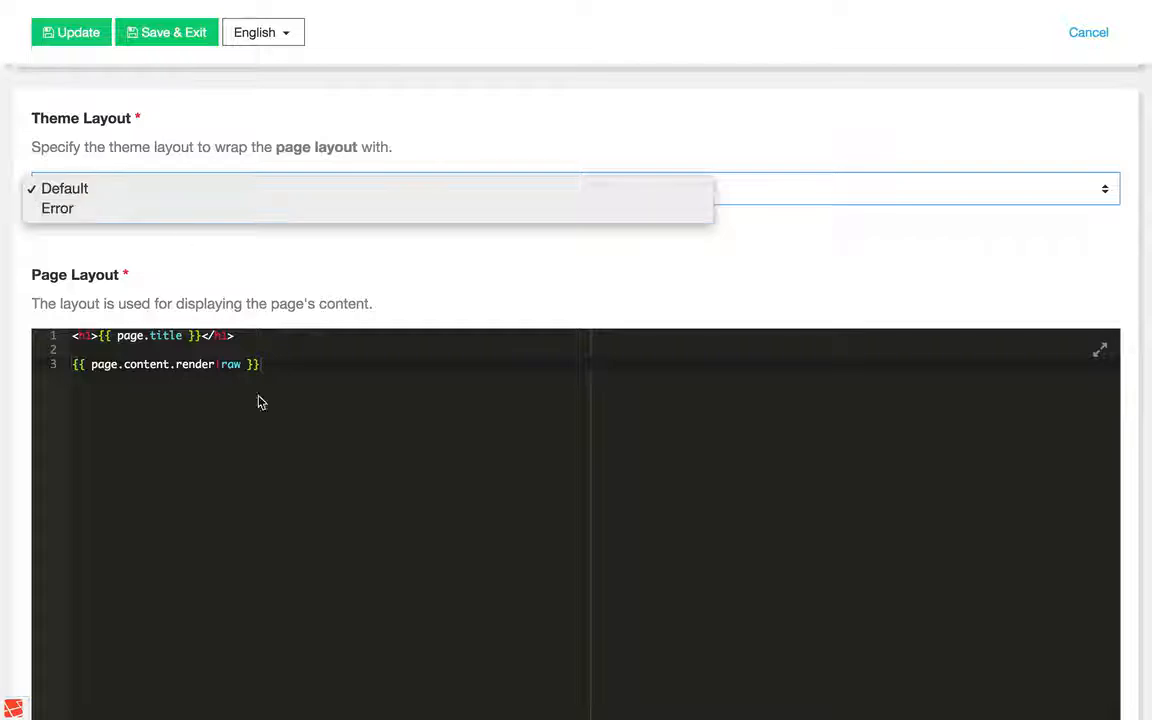
pyautogui.click(283, 447)
pyautogui.click(283, 447)
pyautogui.press('Return')
pyautogui.press('Return')
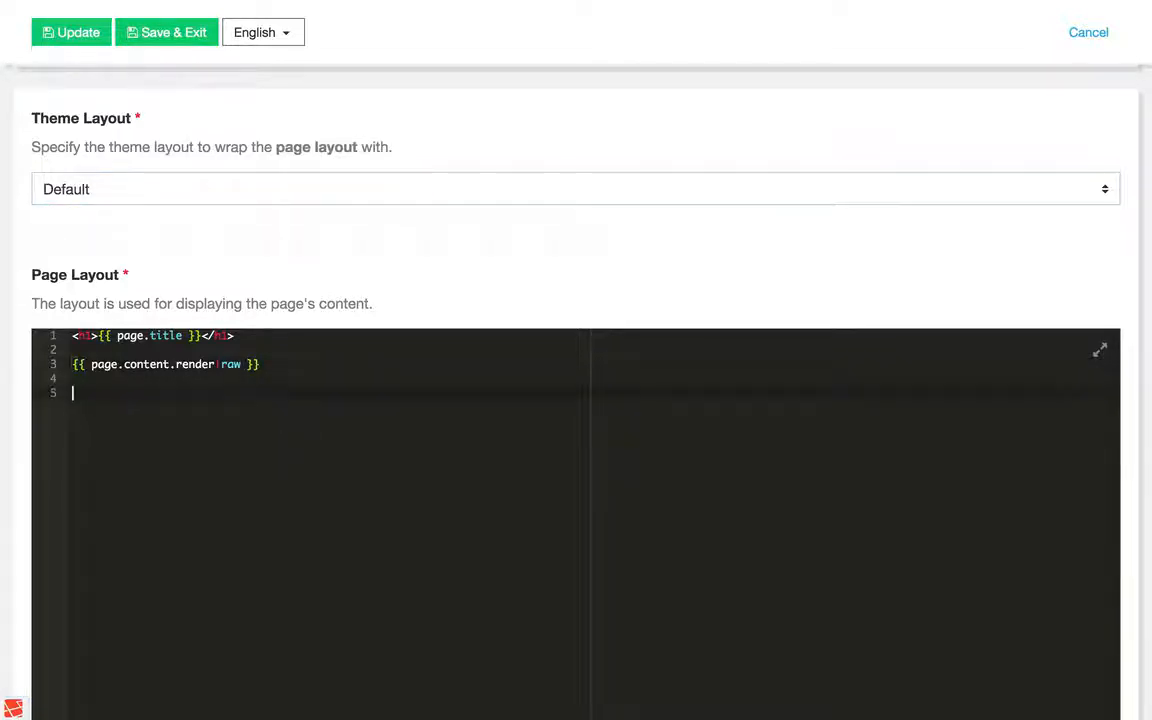
pyautogui.press('BackSpace')
pyautogui.press('BackSpace')
# Insert {{ page.banner.make|raw }} between the title and content lines of the Page Layout and save the page type.
pyautogui.press('Up')
pyautogui.press('Up')
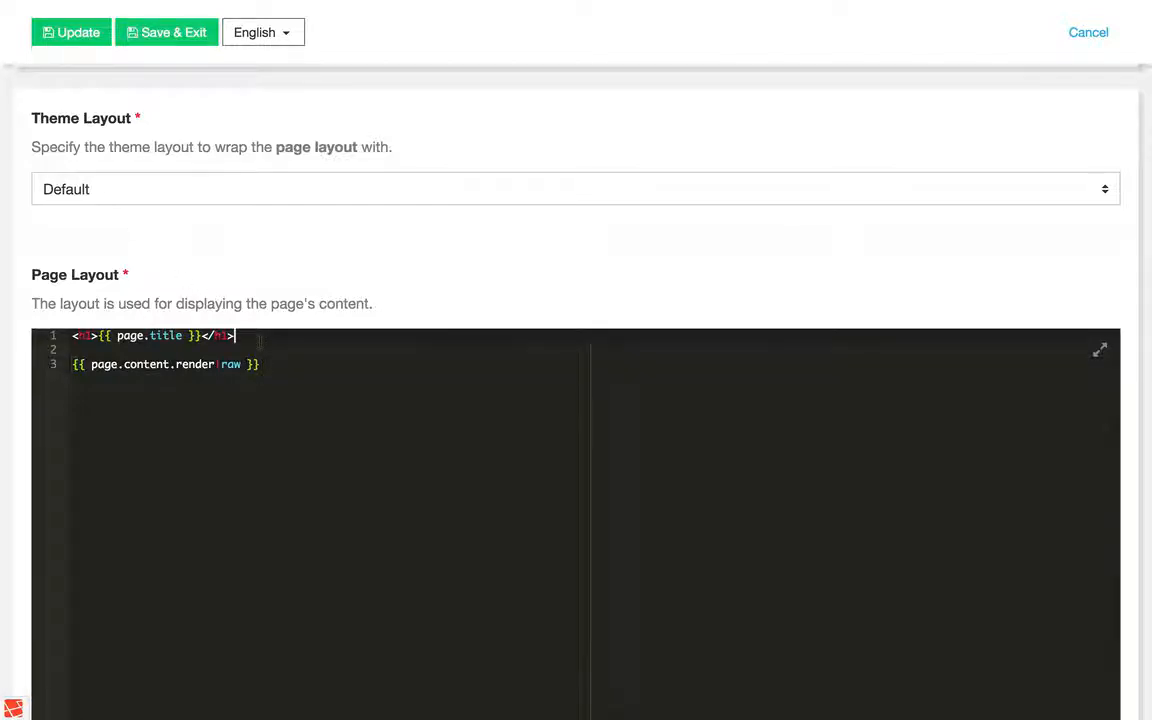
pyautogui.press('Return')
pyautogui.press('Return')
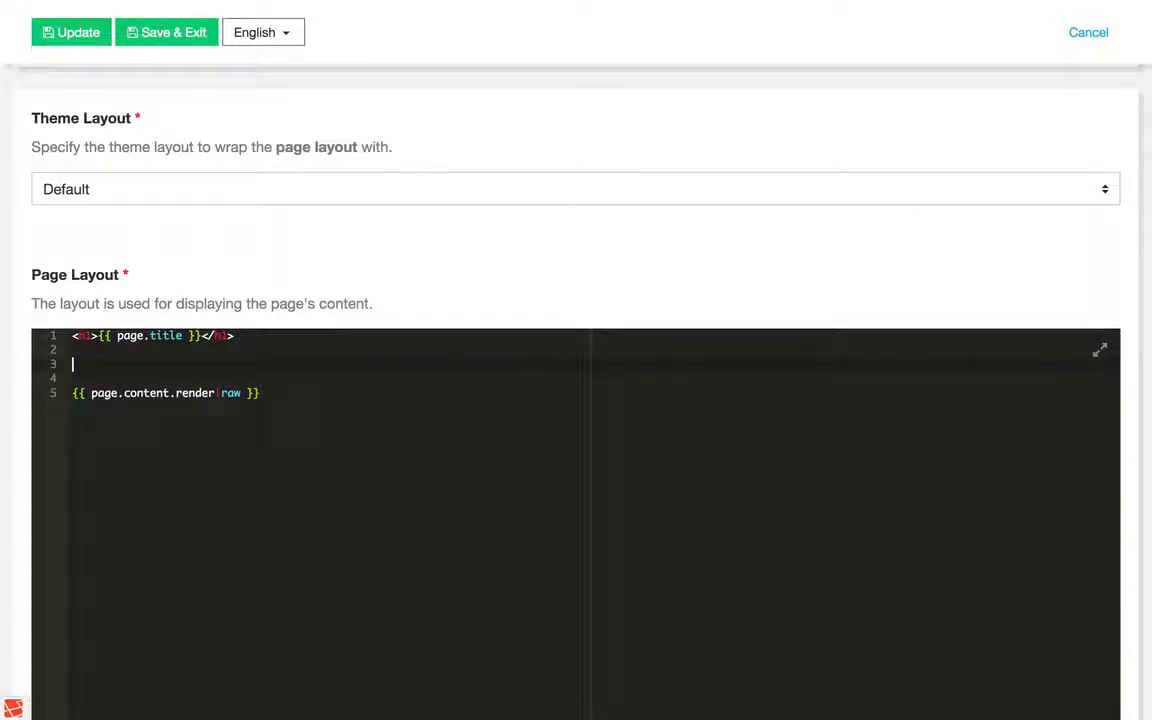
pyautogui.write('{{ page.banner.make|raw ')
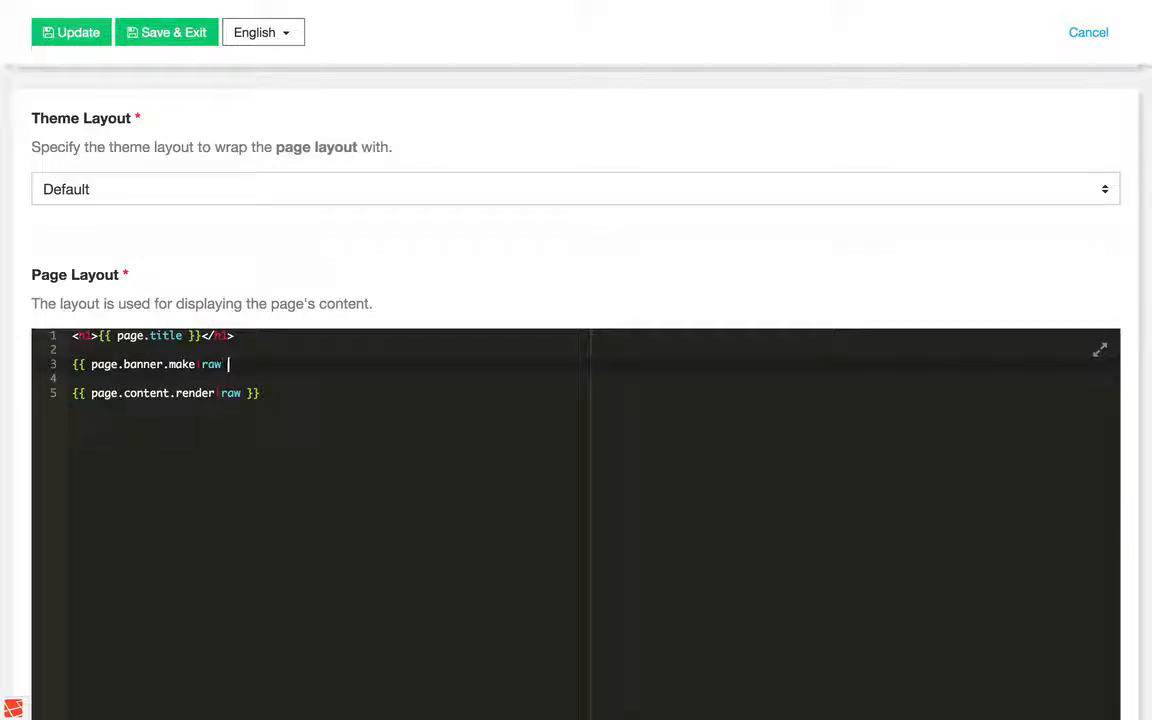
pyautogui.write('}}')
pyautogui.click(66, 32)
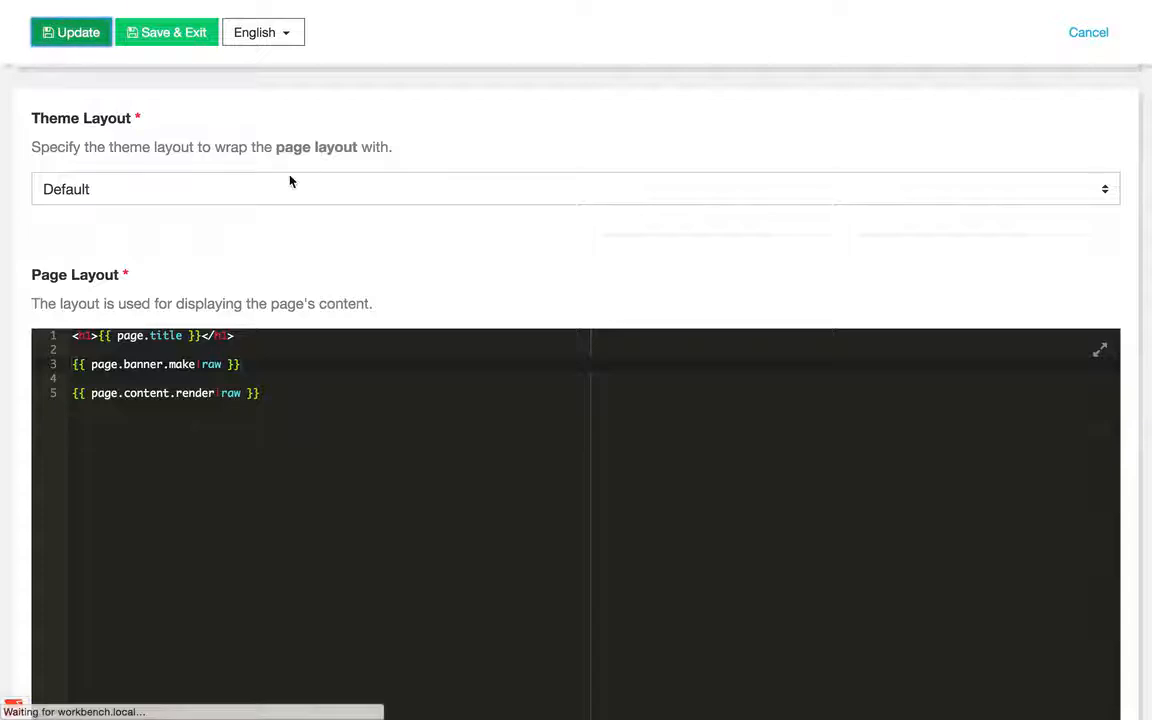
# Reload the public Welcome page to inspect the banner image, then return to the page type form and dismiss its notification.
pyautogui.hotkey('ctrl', 'Tab')
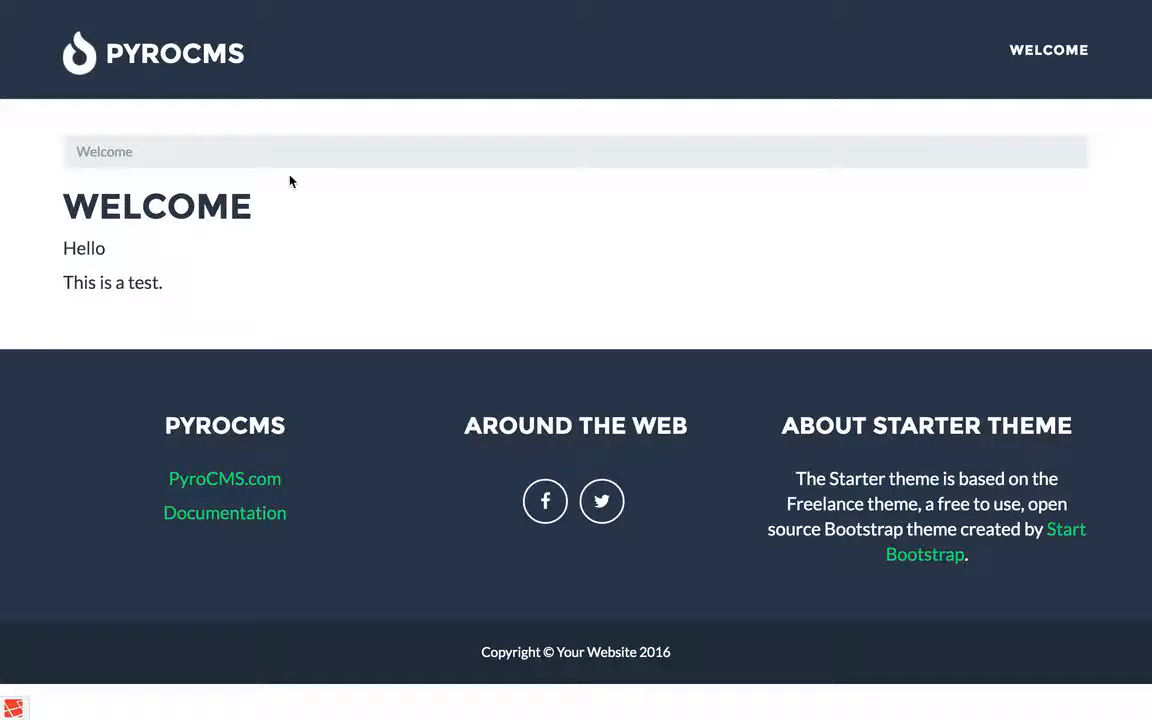
pyautogui.hotkey('ctrl', 'r')
pyautogui.scroll(-2, 445, 254)
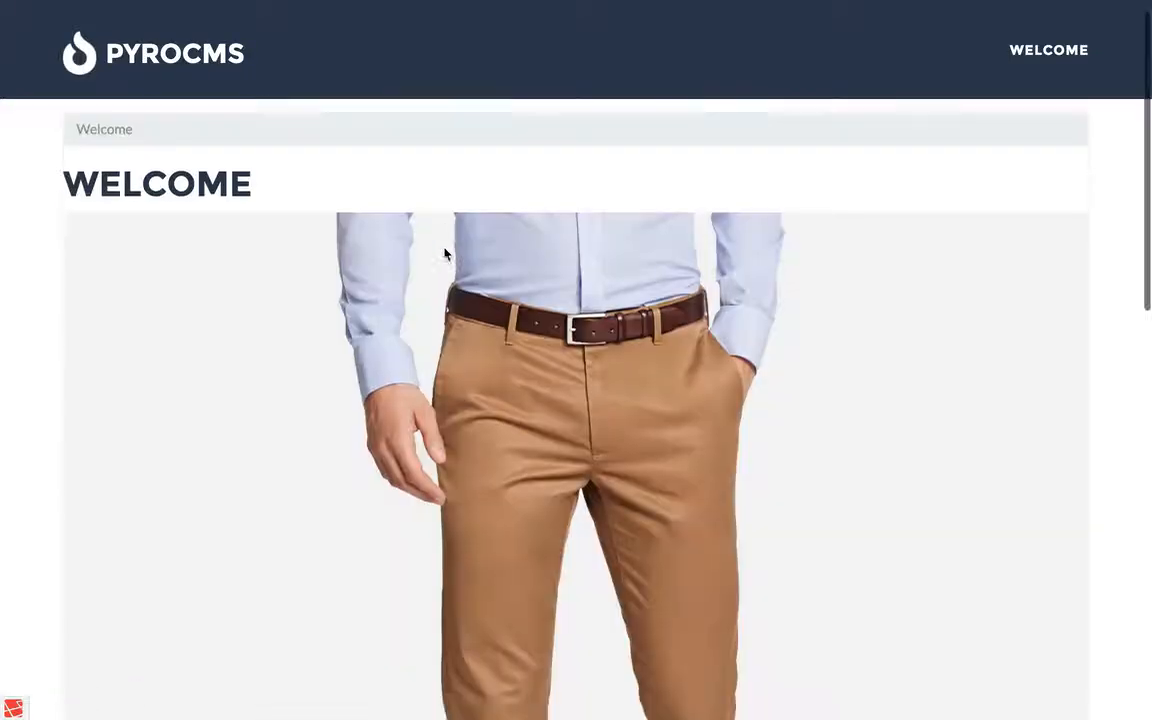
pyautogui.scroll(-4, 445, 254)
pyautogui.scroll(5, 445, 254)
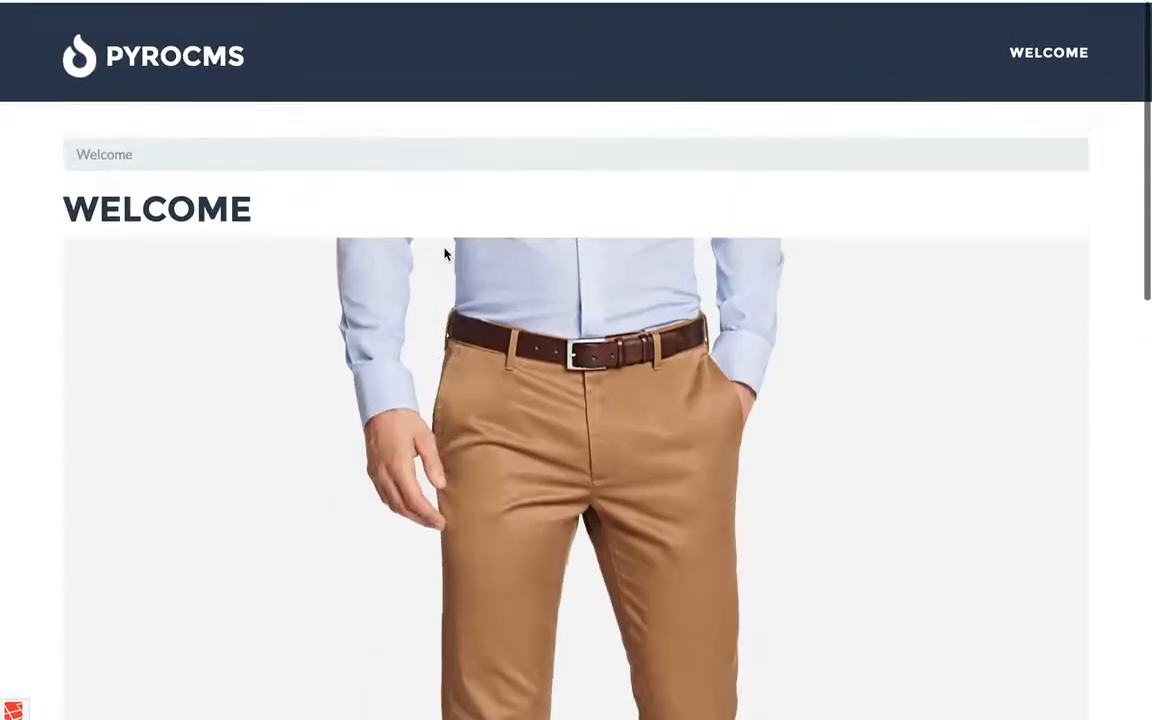
pyautogui.hotkey('ctrl', 'Tab')
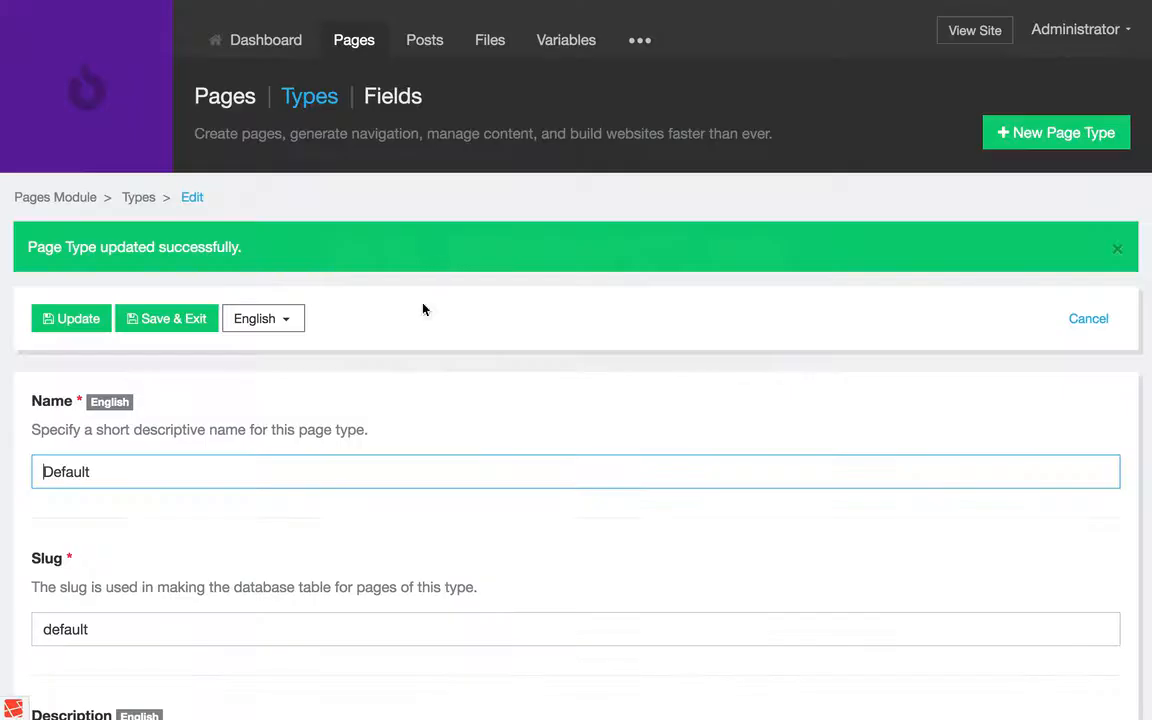
pyautogui.click(383, 393)
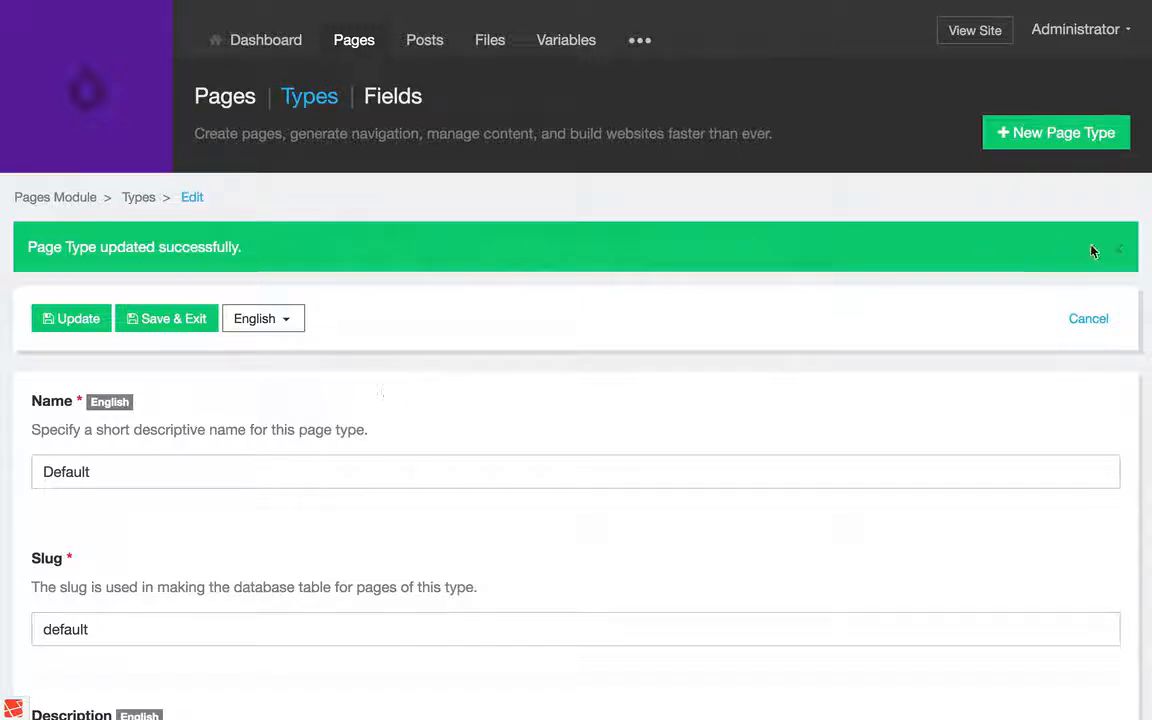
pyautogui.click(1115, 251)
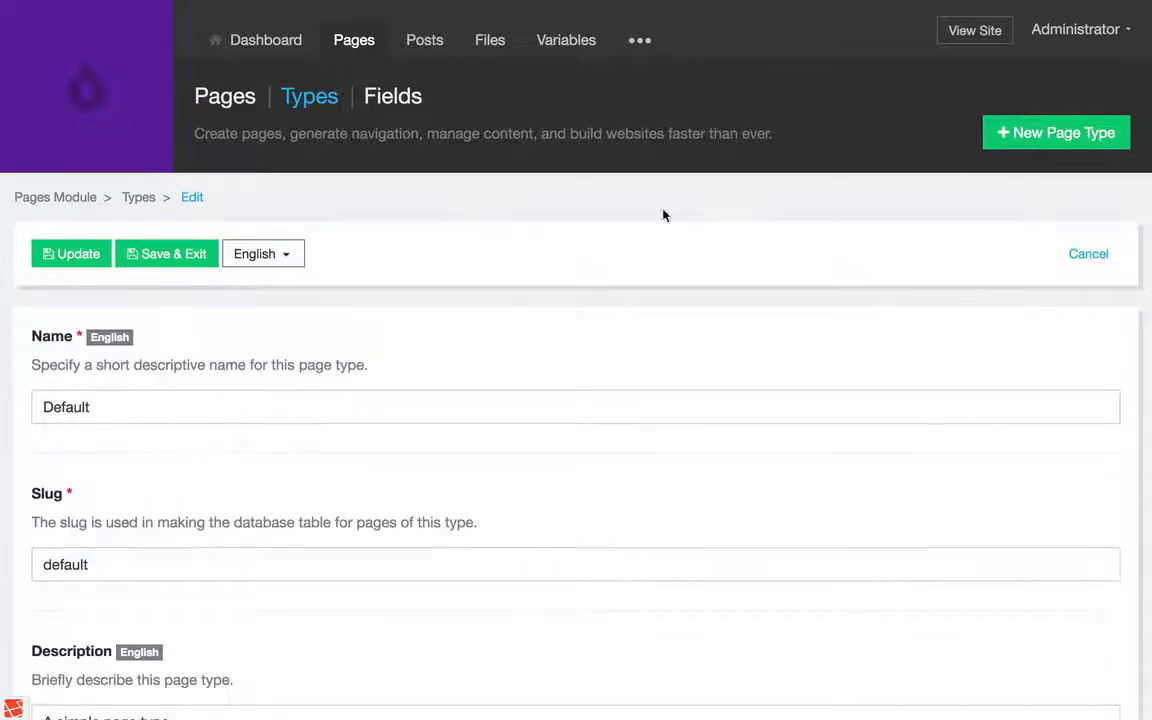
# Start a new page type named "HTML" with the slug html.
pyautogui.click(302, 104)
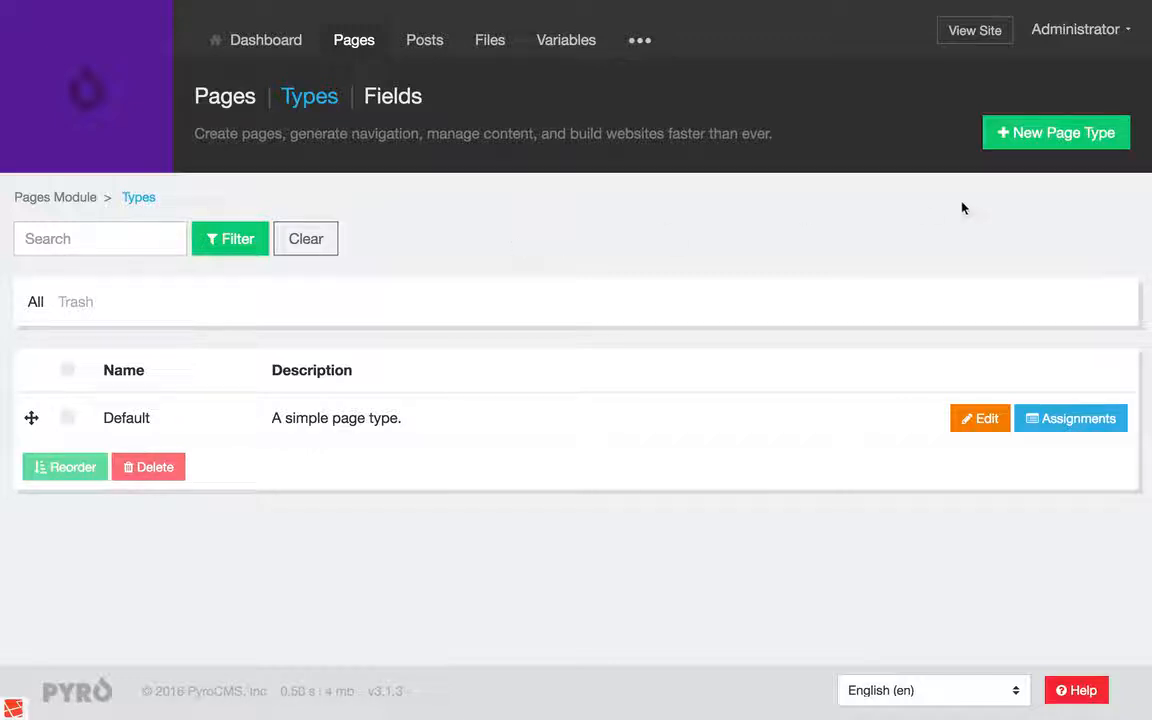
pyautogui.click(1050, 153)
pyautogui.click(188, 411)
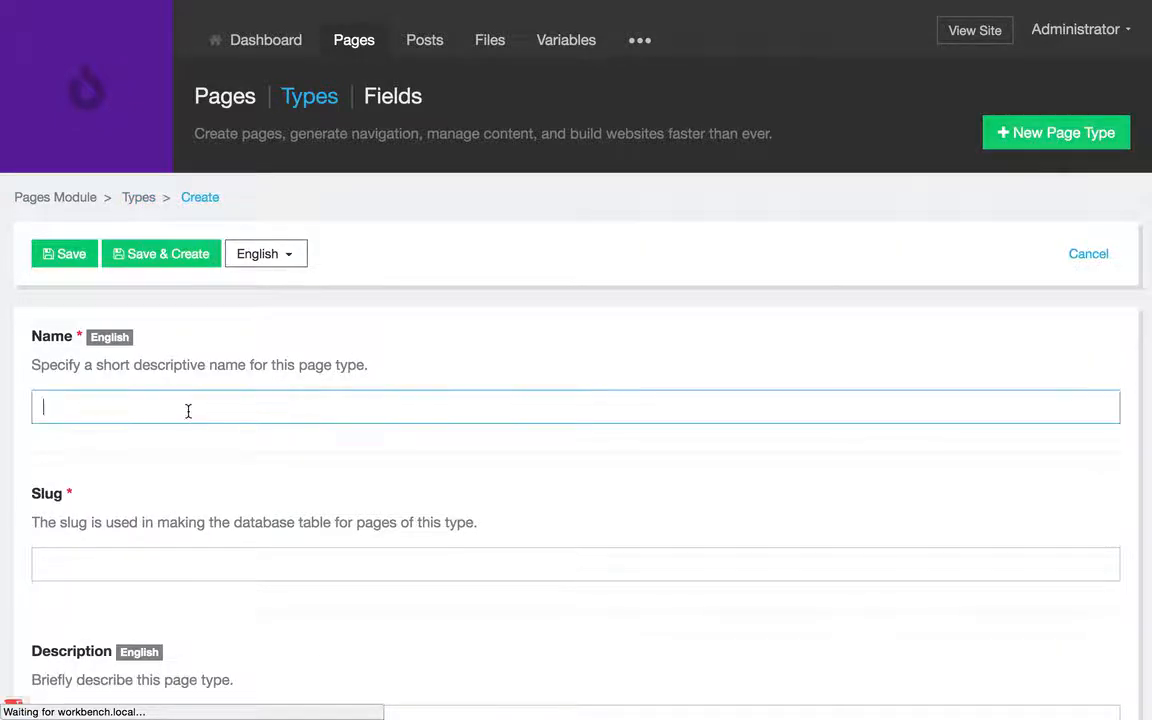
pyautogui.write('html')
pyautogui.press('Tab')
pyautogui.press('Tab')
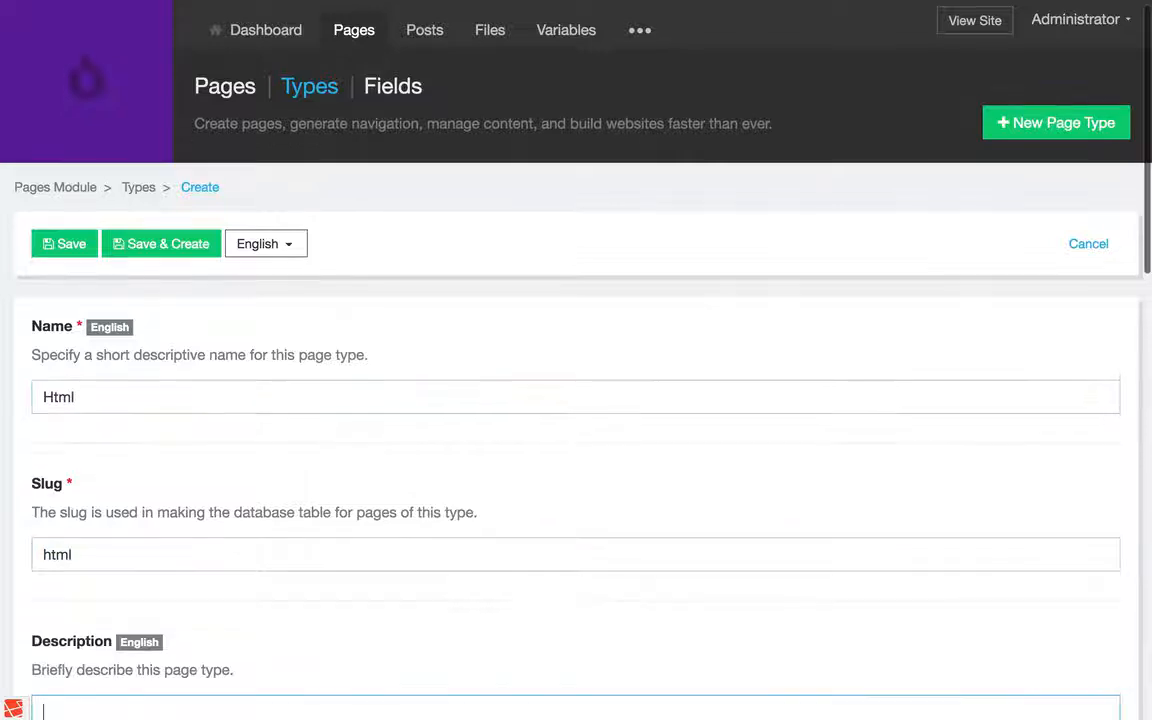
pyautogui.hotkey('shift', 'Tab')
pyautogui.hotkey('shift', 'Tab')
pyautogui.write('HTML')
pyautogui.press('Tab')
pyautogui.press('Tab')
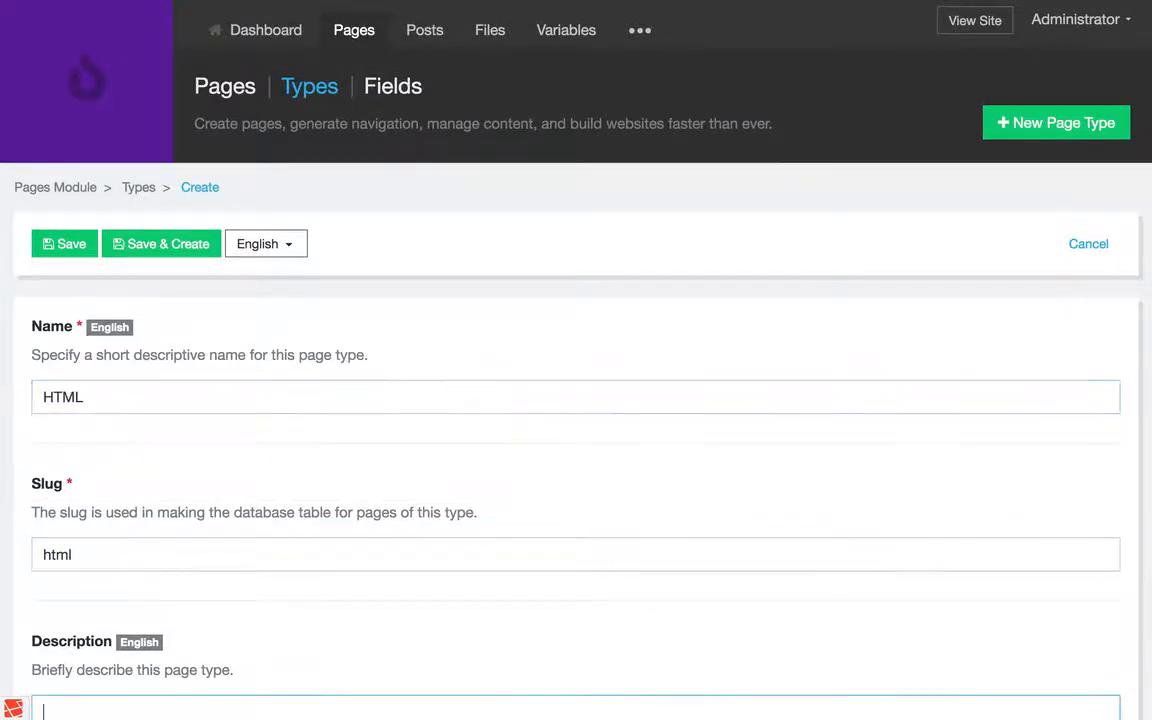
pyautogui.scroll(-1, 234, 431)
pyautogui.scroll(-2, 234, 431)
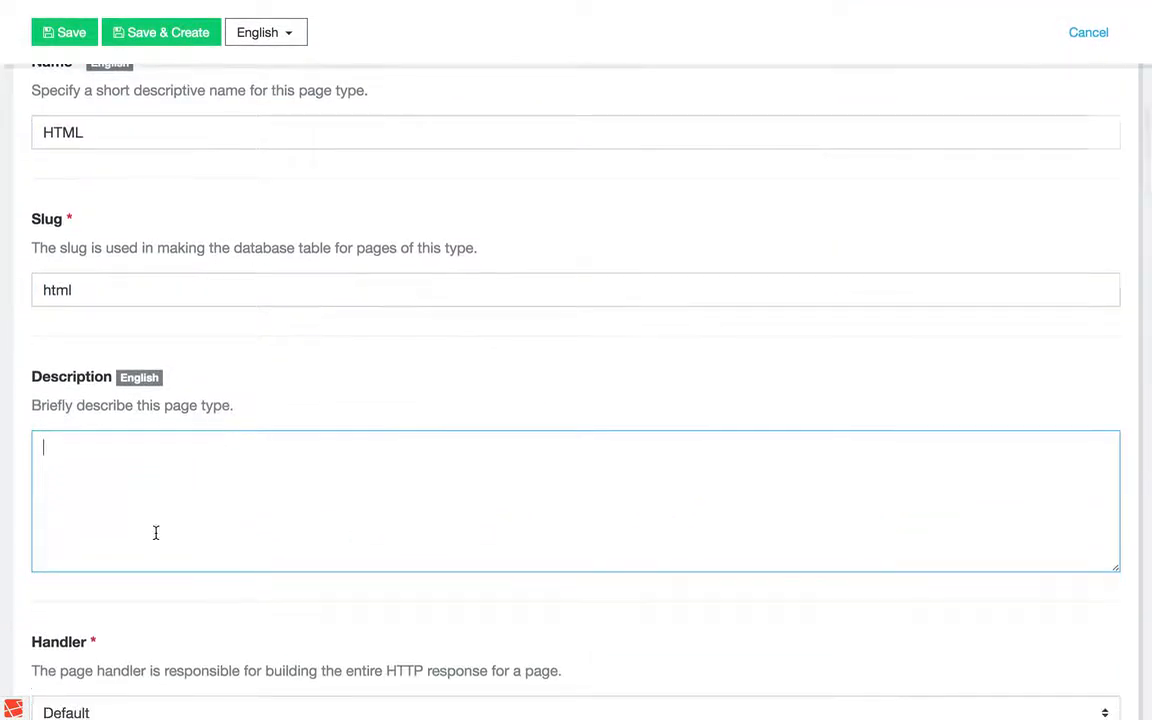
# Check which Handler choices are available for the HTML page type.
pyautogui.scroll(-3, 136, 480)
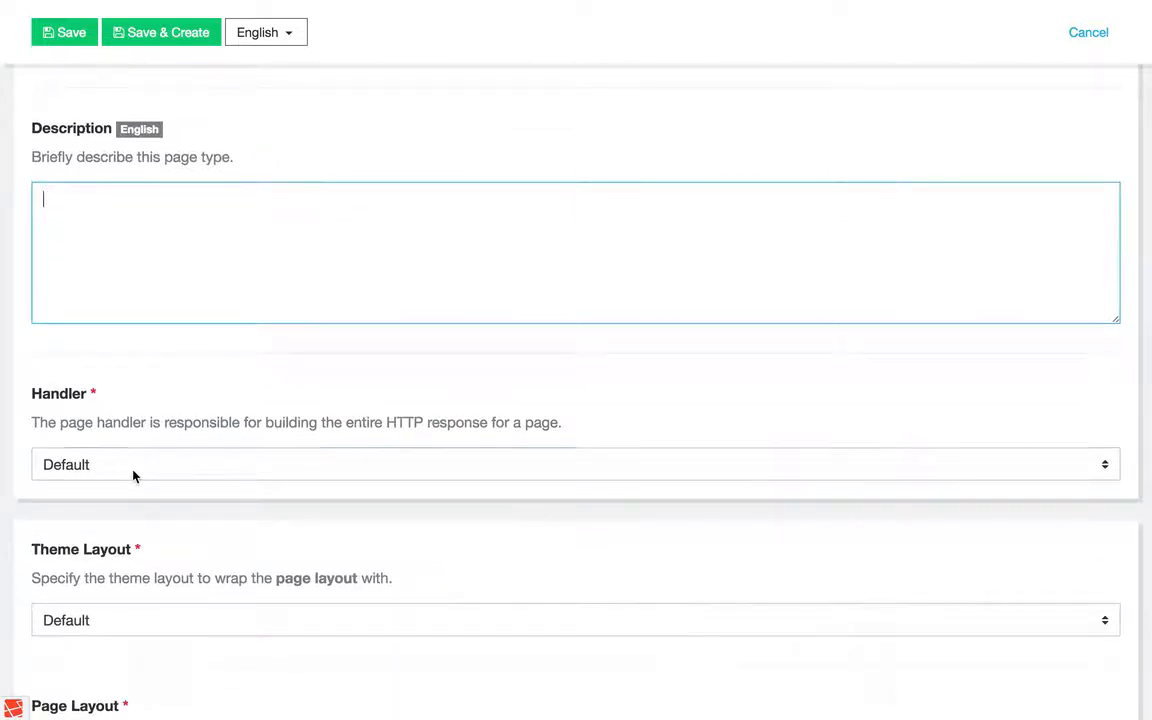
pyautogui.click(134, 476)
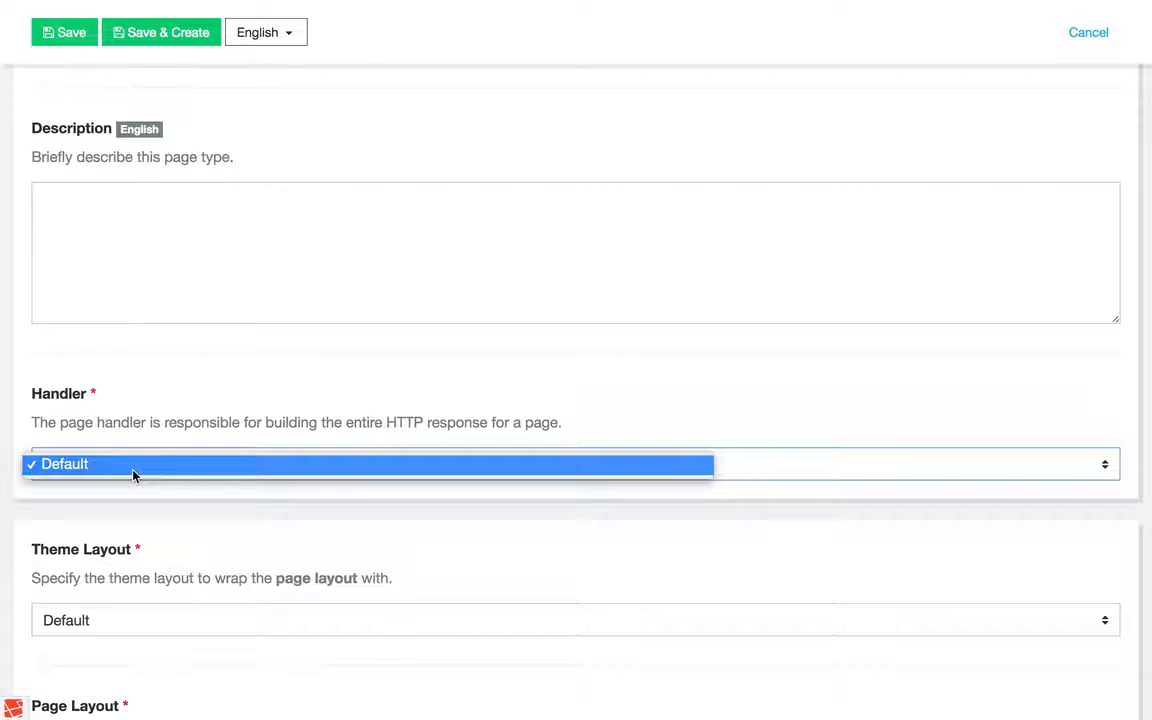
pyautogui.scroll(-1, 139, 527)
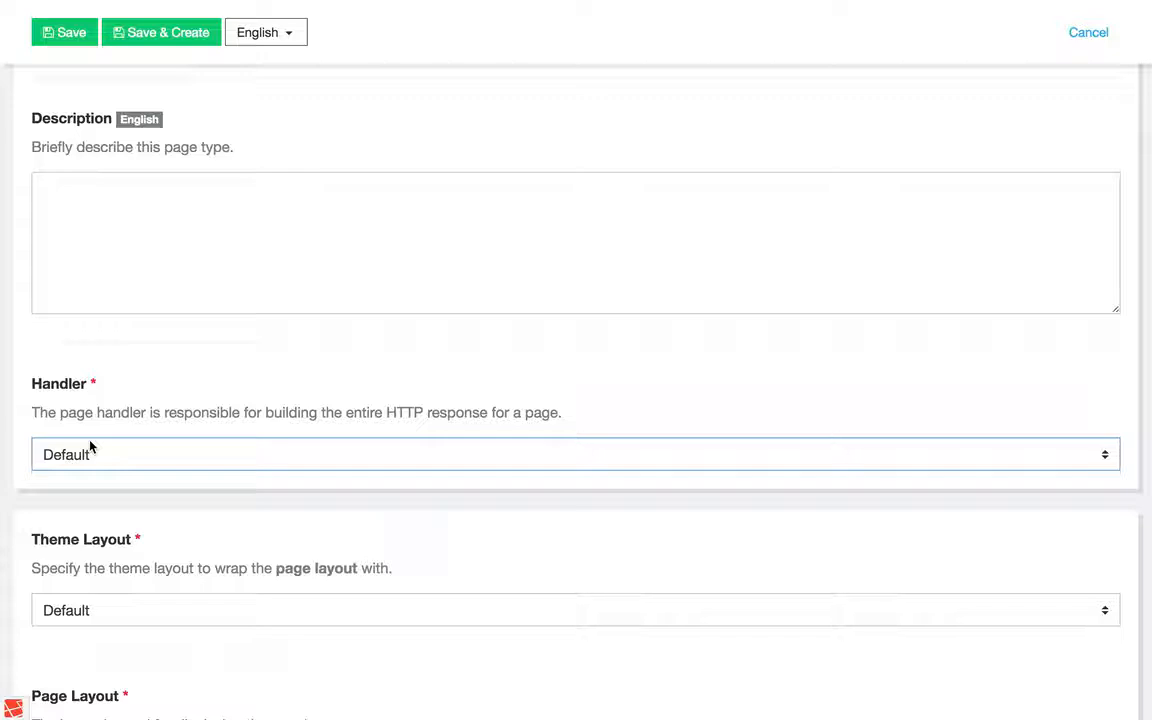
# Replace the Page Layout code with {{ page.html.render|raw }} and save the HTML page type.
pyautogui.scroll(-5, 90, 447)
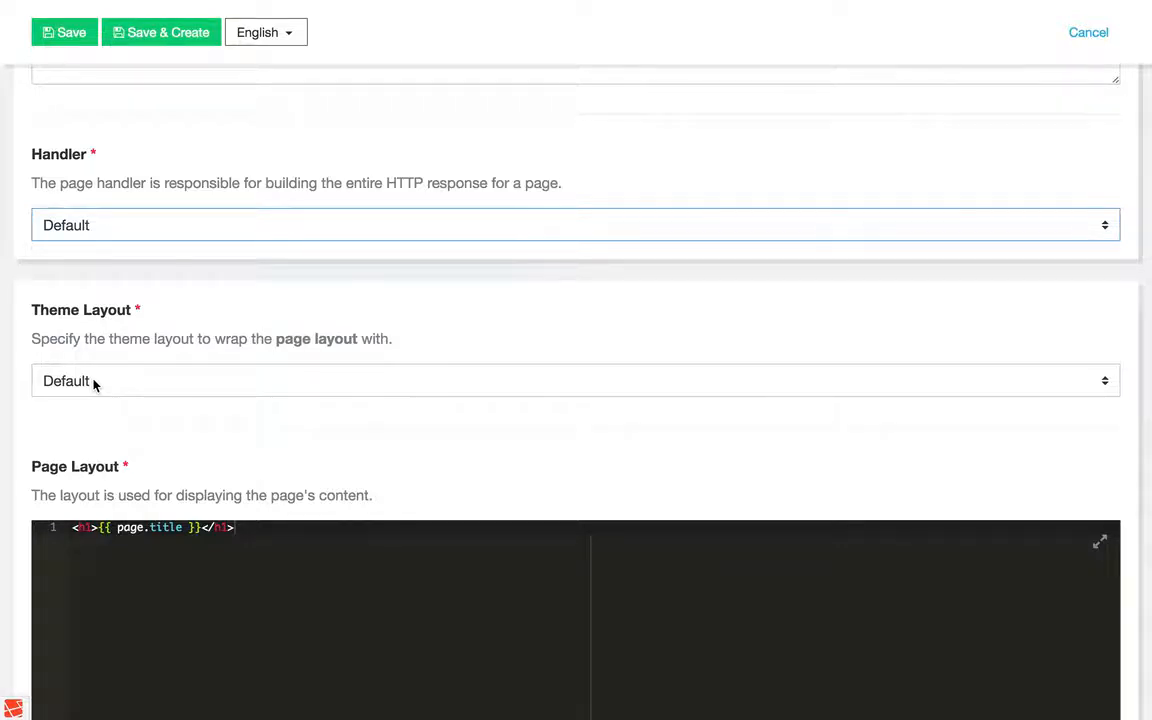
pyautogui.scroll(-3, 93, 382)
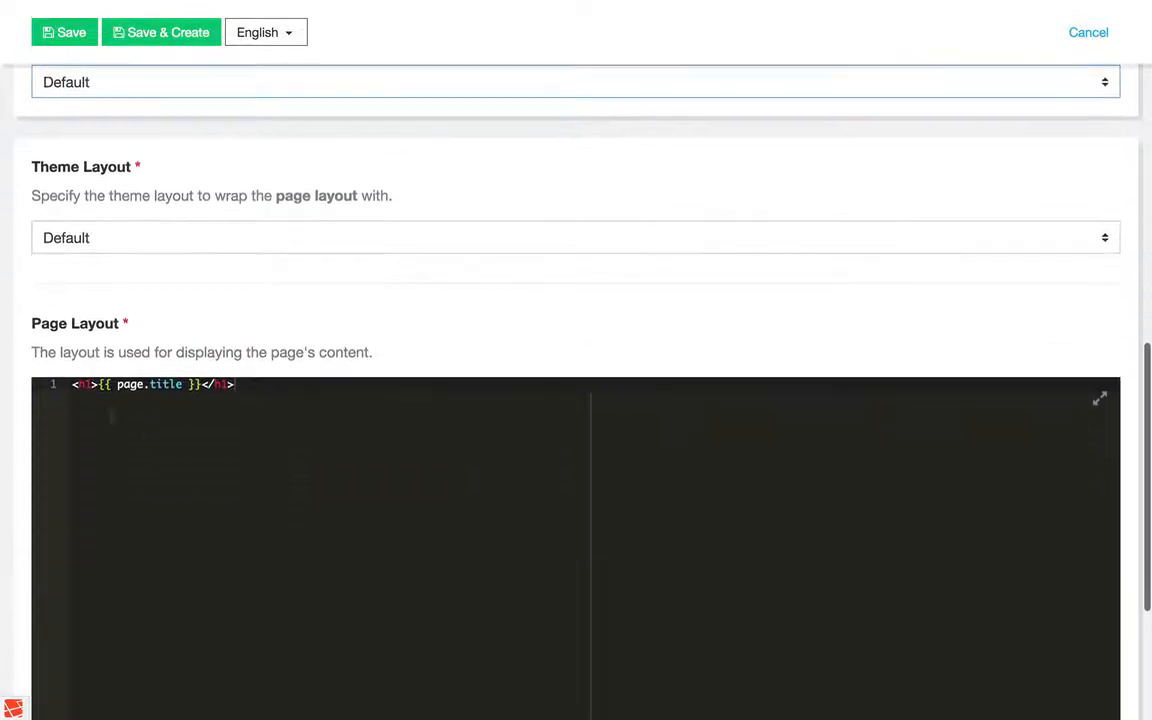
pyautogui.click(173, 468)
pyautogui.hotkey('ctrl', 'a')
pyautogui.write('{{ ')
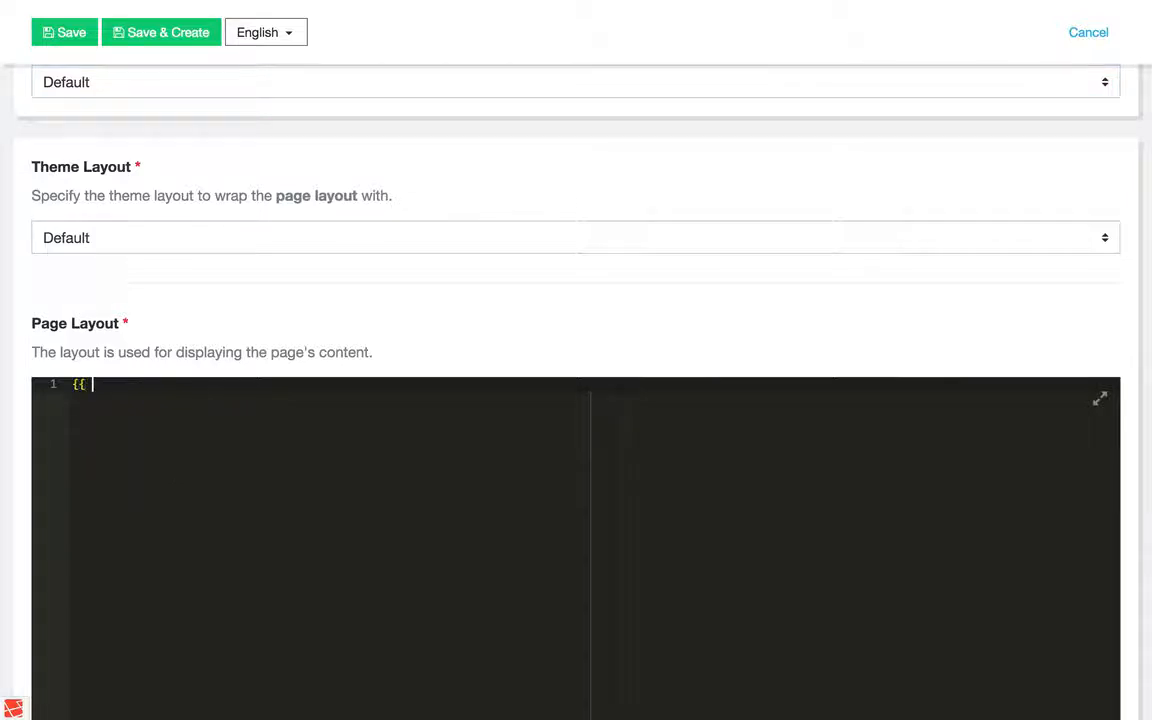
pyautogui.write('page.html.render')
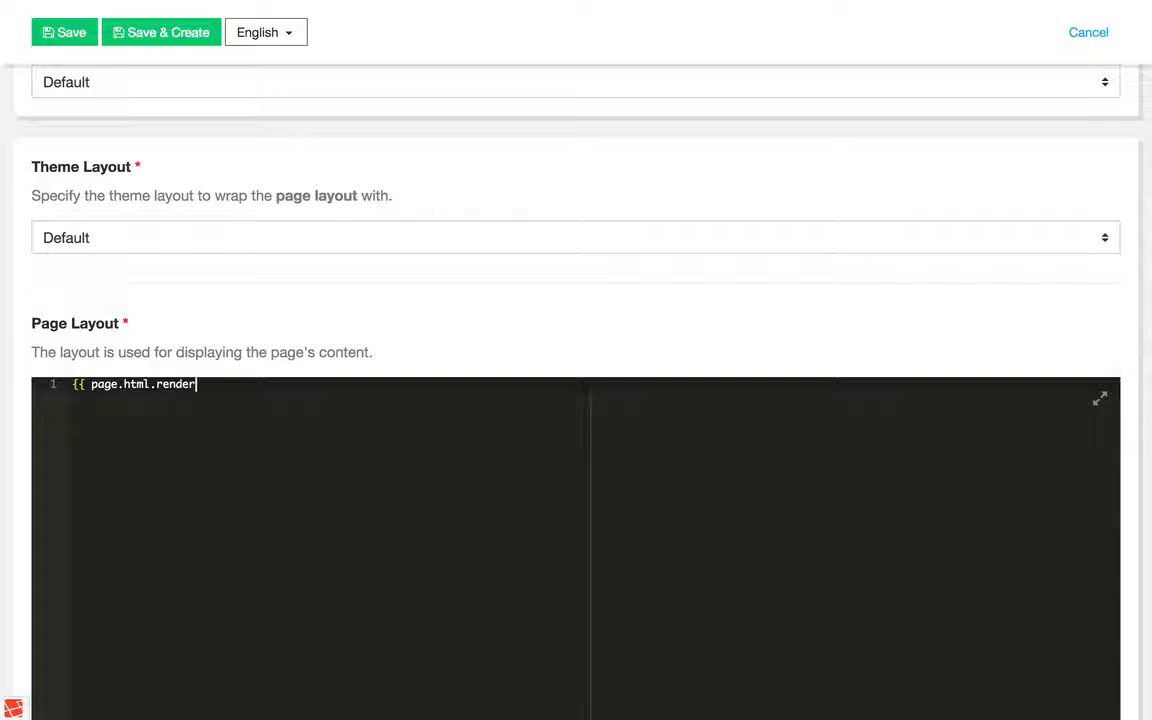
pyautogui.write('|raw }}')
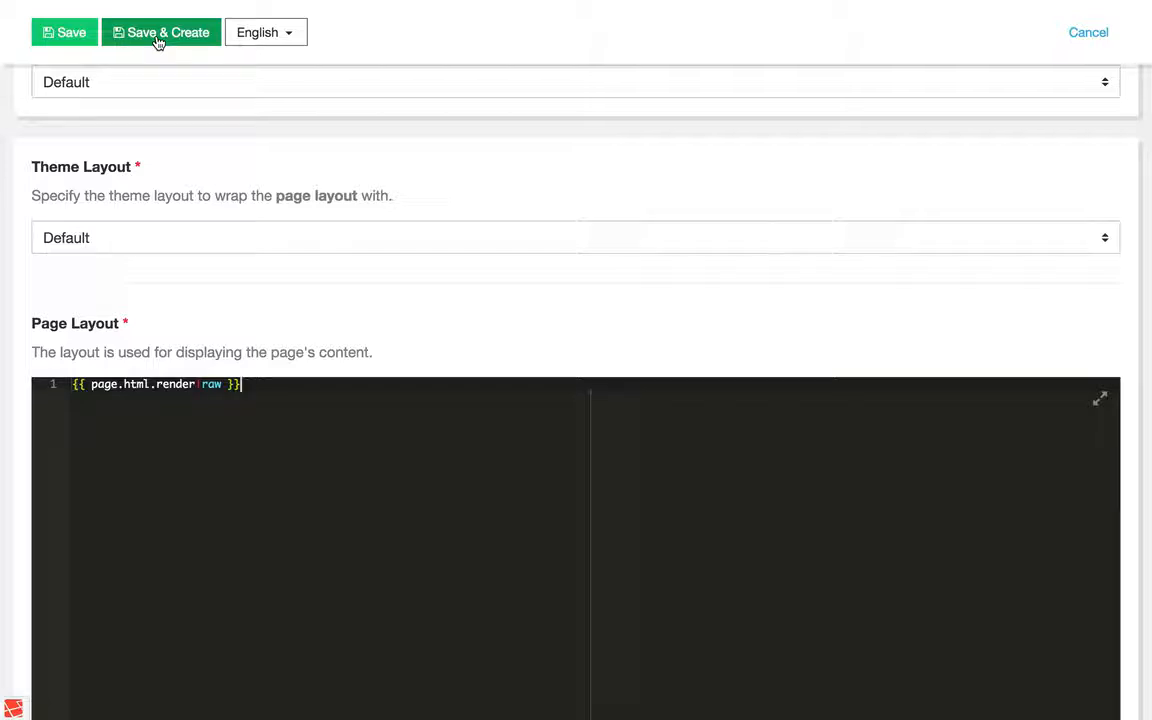
pyautogui.click(80, 32)
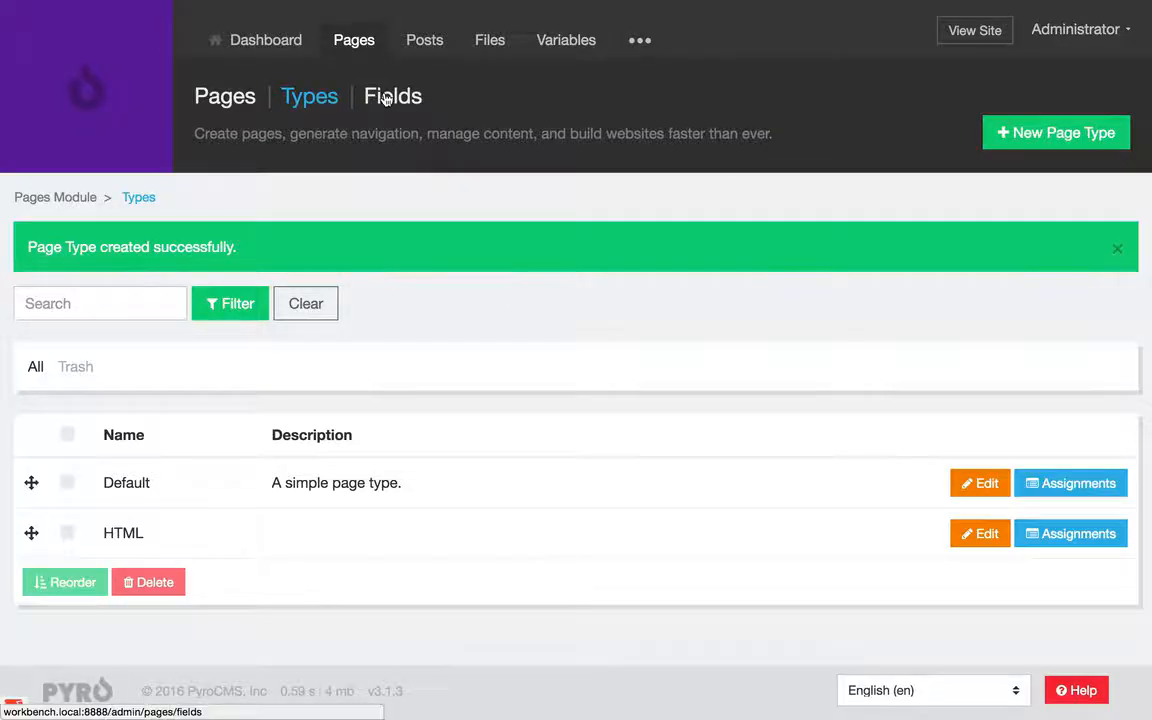
# Create a page field of the Editor field type named "HTML" and save it.
pyautogui.click(387, 97)
pyautogui.click(1064, 135)
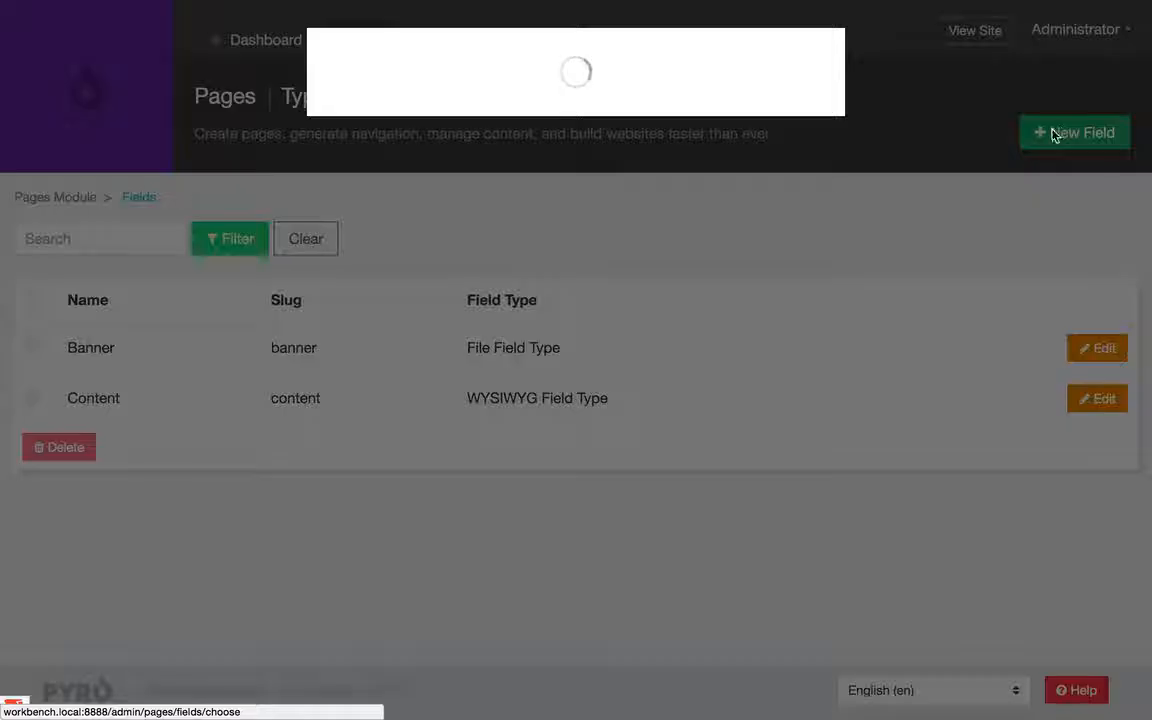
pyautogui.scroll(-5, 408, 425)
pyautogui.scroll(1, 410, 427)
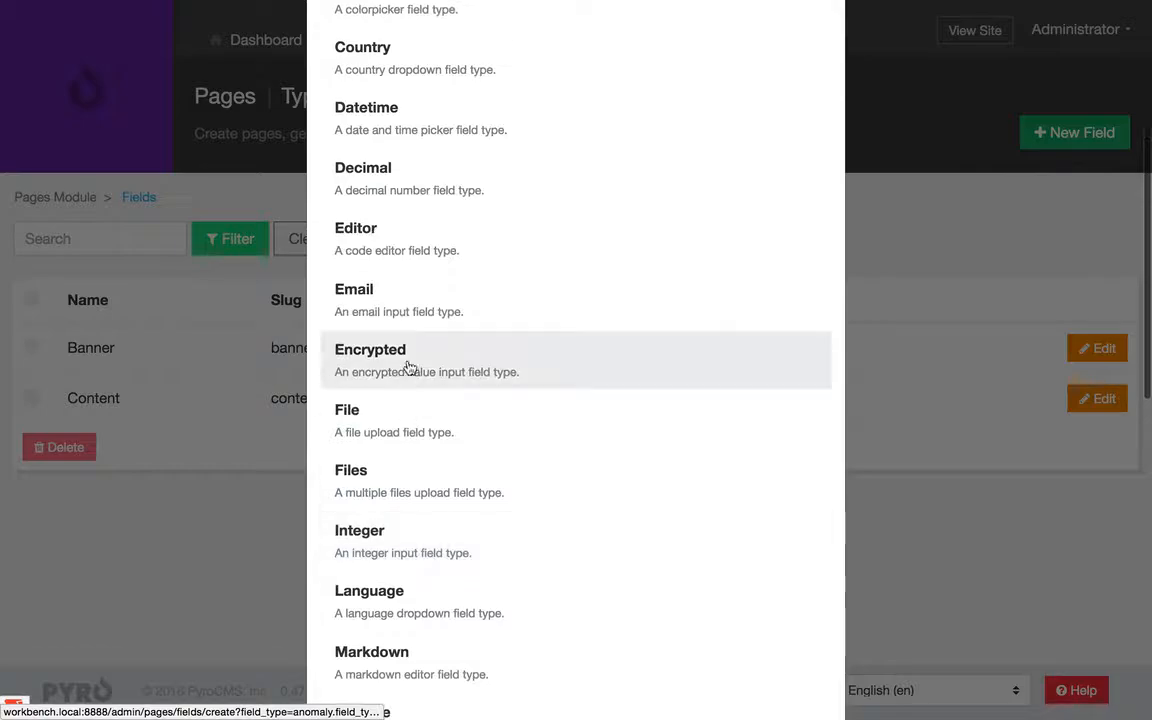
pyautogui.click(404, 239)
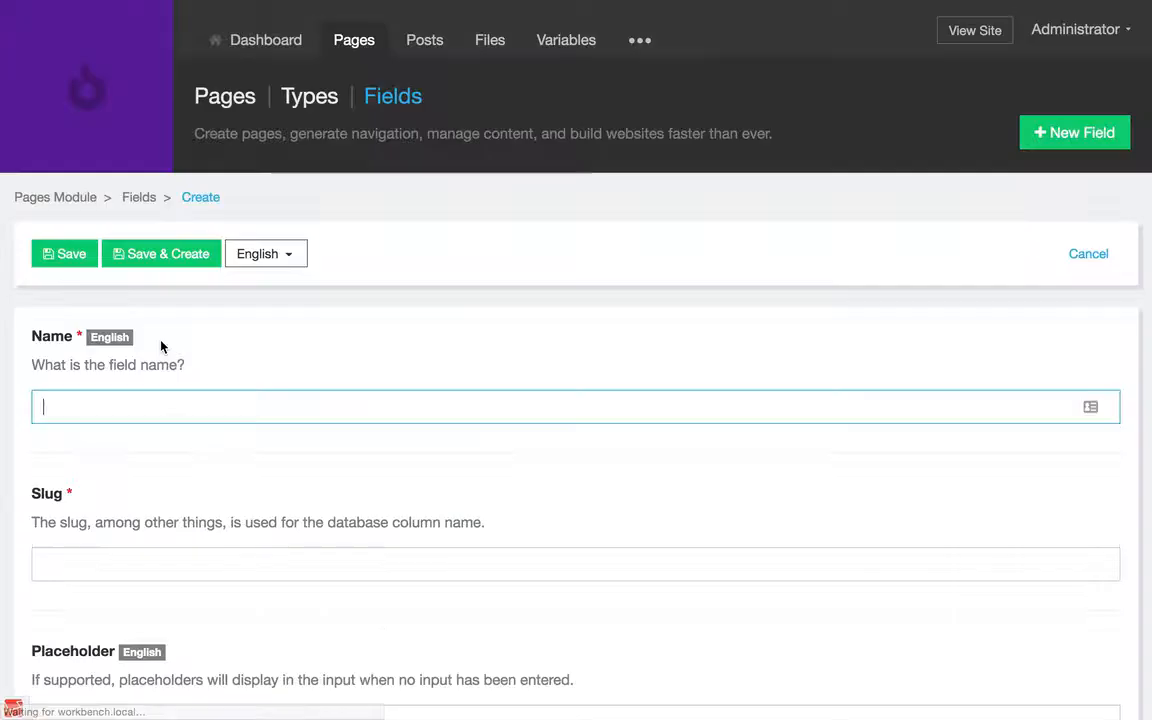
pyautogui.write('HTML')
pyautogui.scroll(-5, 160, 360)
pyautogui.scroll(-5, 134, 470)
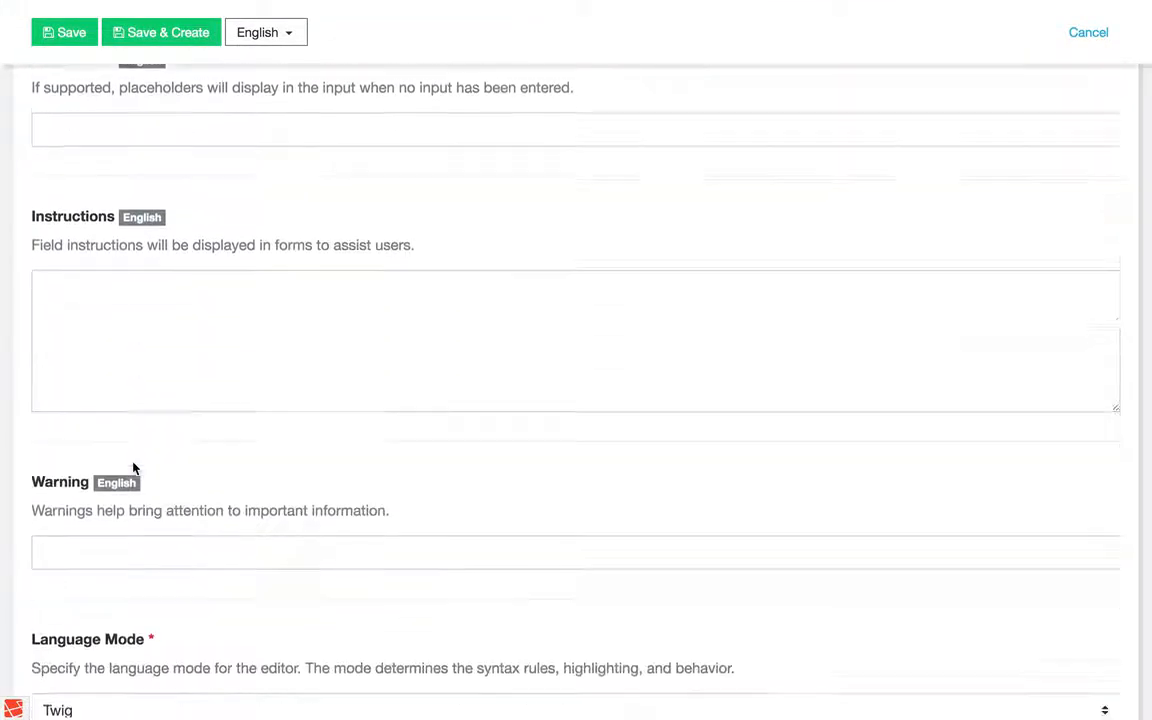
pyautogui.click(92, 29)
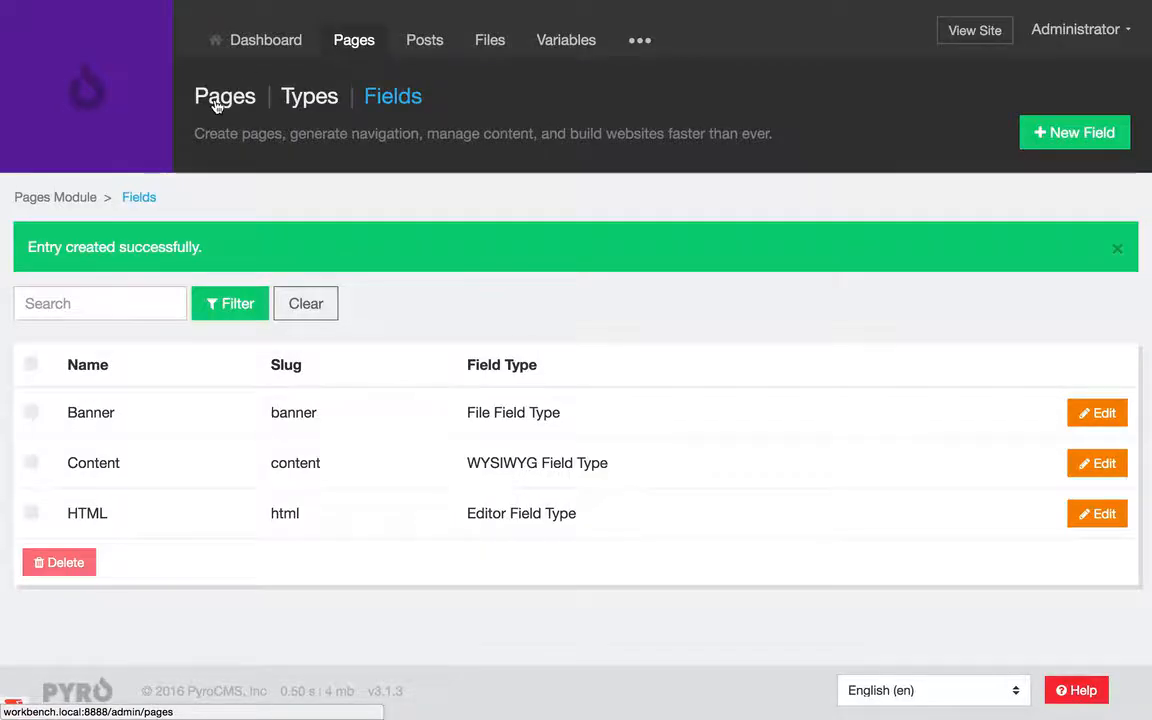
pyautogui.click(212, 97)
pyautogui.click(1068, 134)
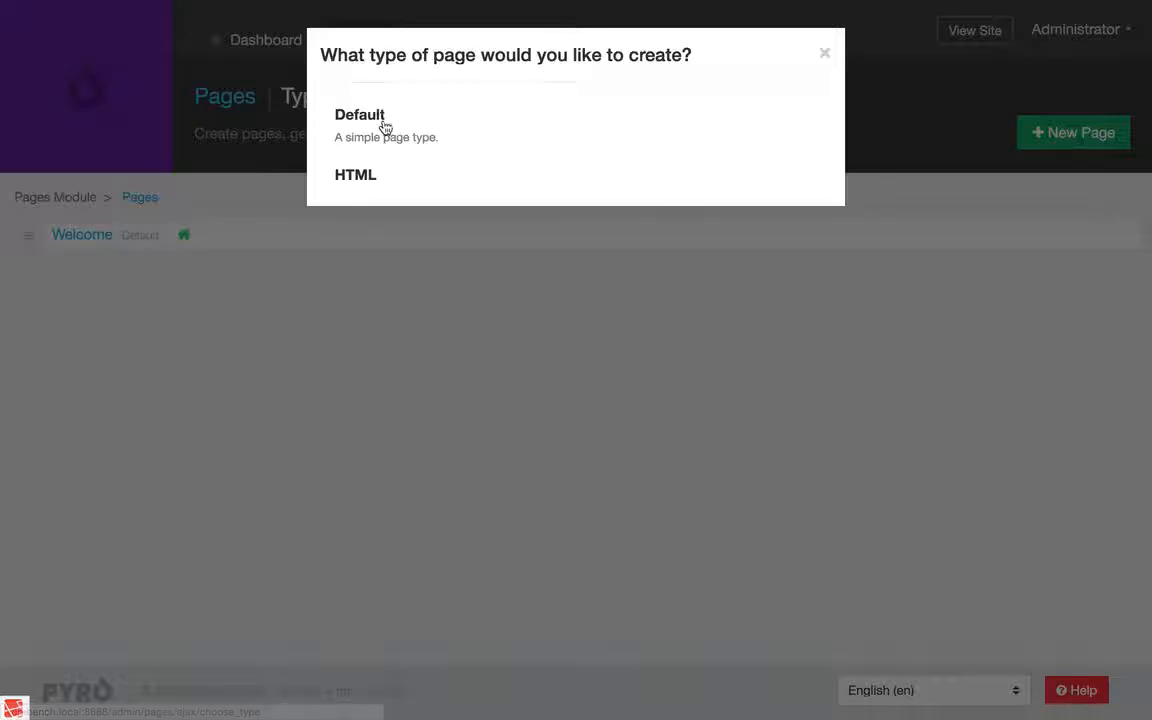
pyautogui.click(386, 174)
pyautogui.click(212, 402)
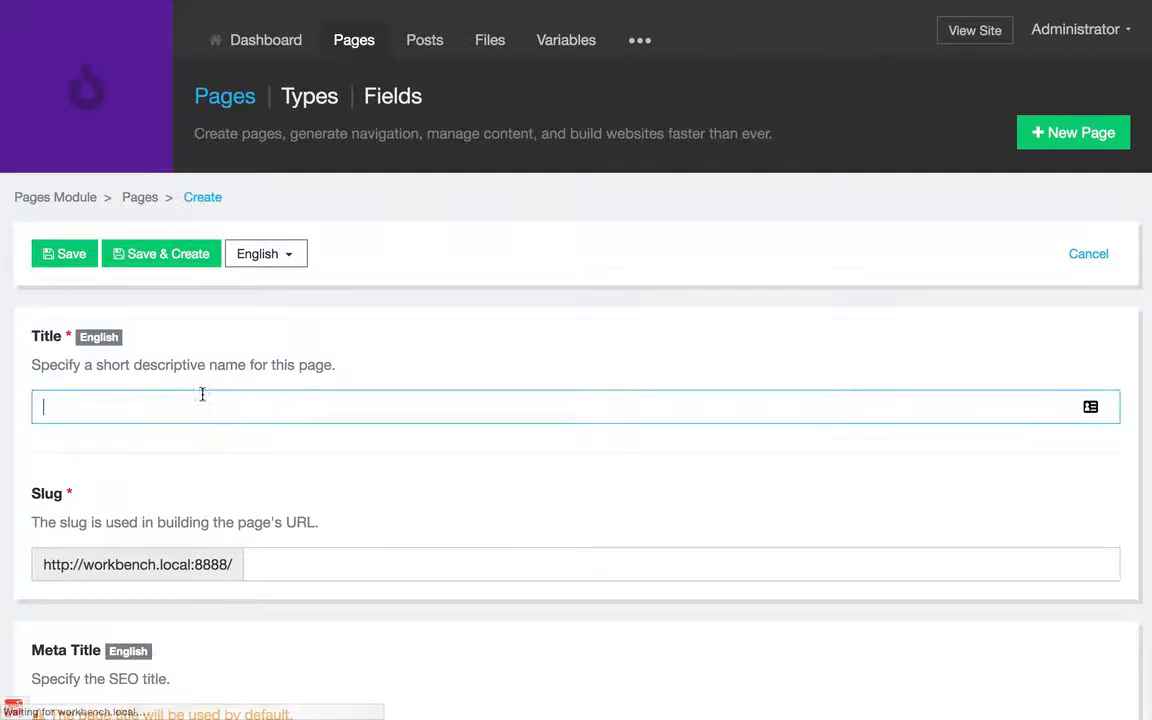
pyautogui.write('Testing')
pyautogui.press('Tab')
pyautogui.press('Tab')
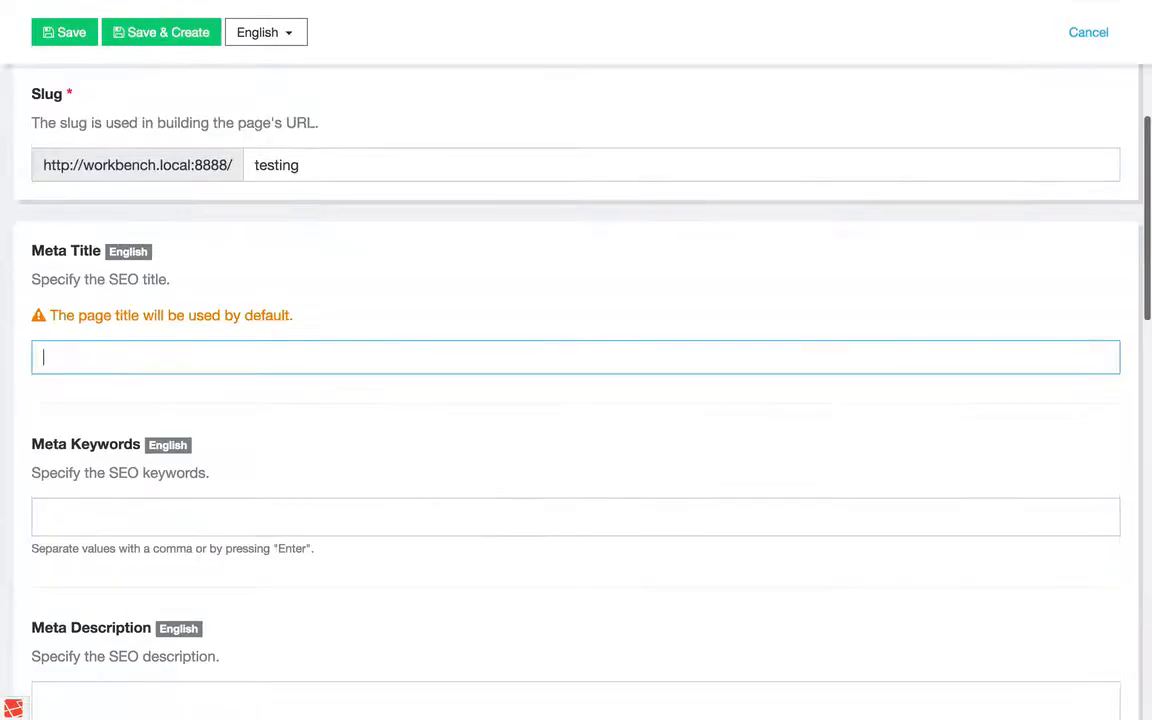
pyautogui.scroll(1, 289, 232)
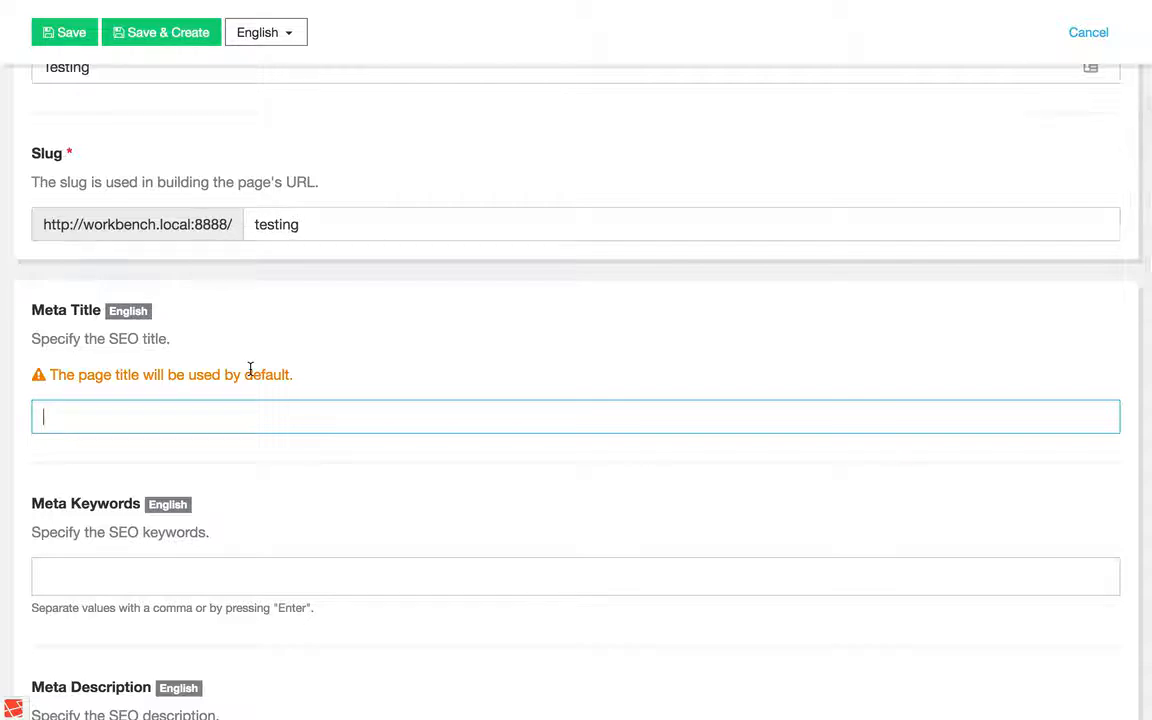
pyautogui.scroll(-5, 250, 369)
pyautogui.scroll(-5, 250, 369)
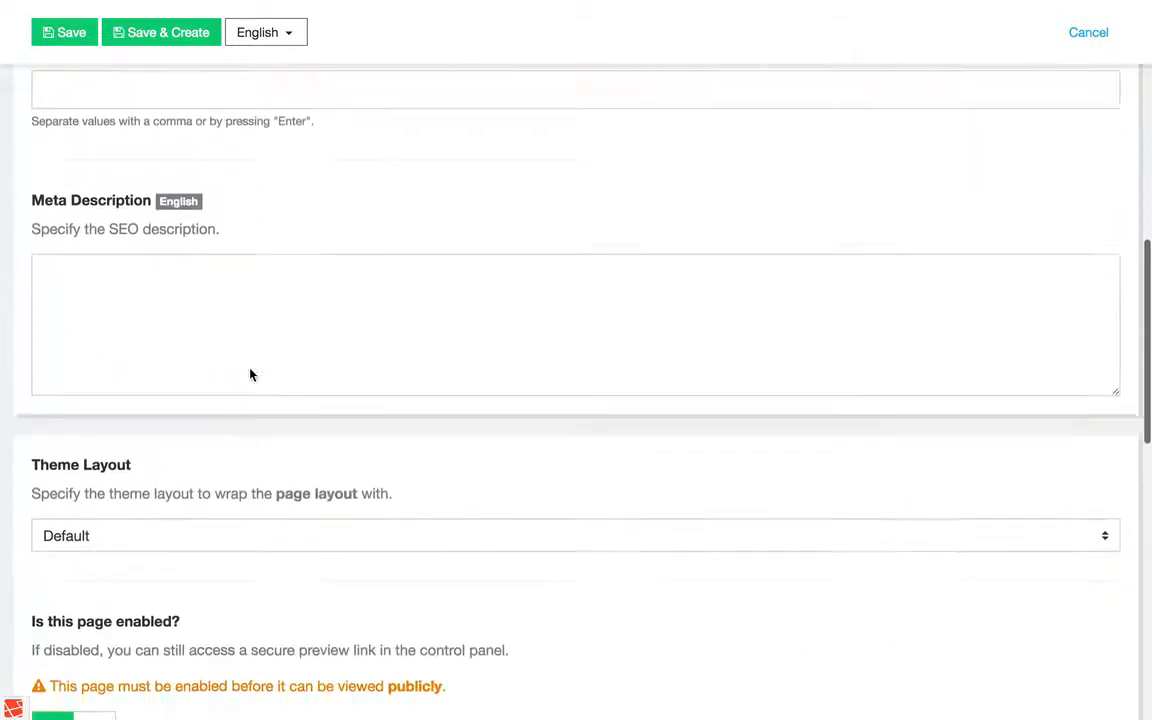
pyautogui.scroll(9, 175, 429)
pyautogui.scroll(4, 175, 427)
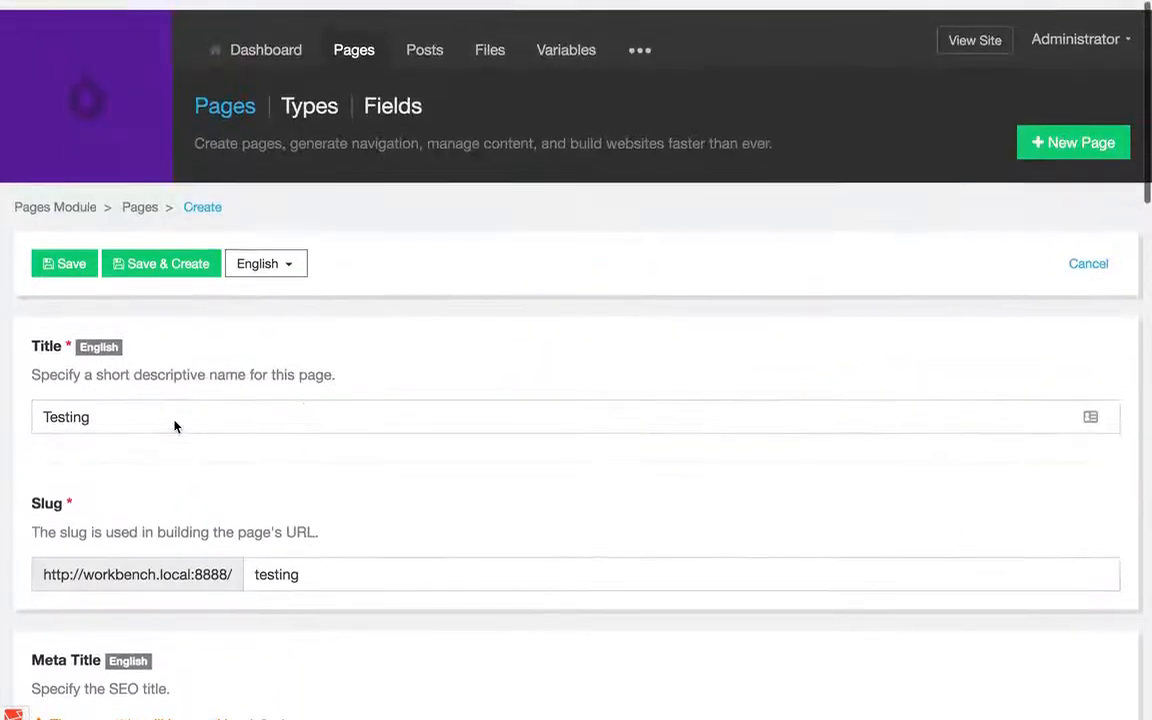
# Assign the HTML field to the HTML page type.
pyautogui.click(317, 97)
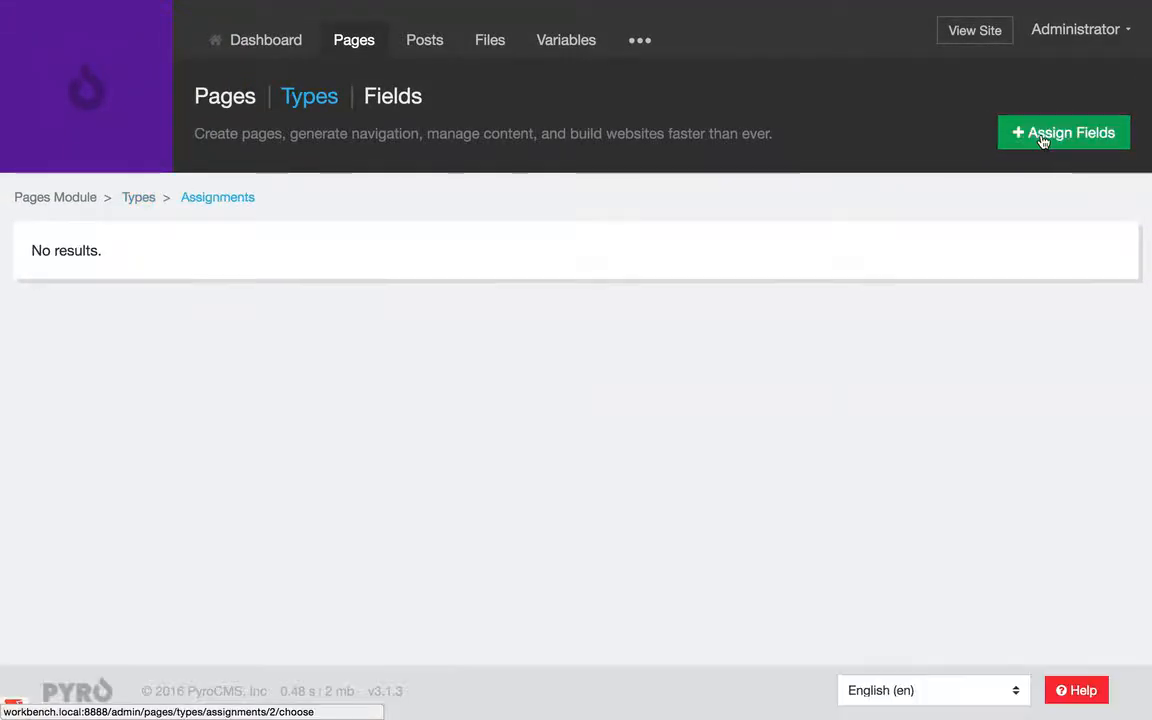
pyautogui.click(1044, 139)
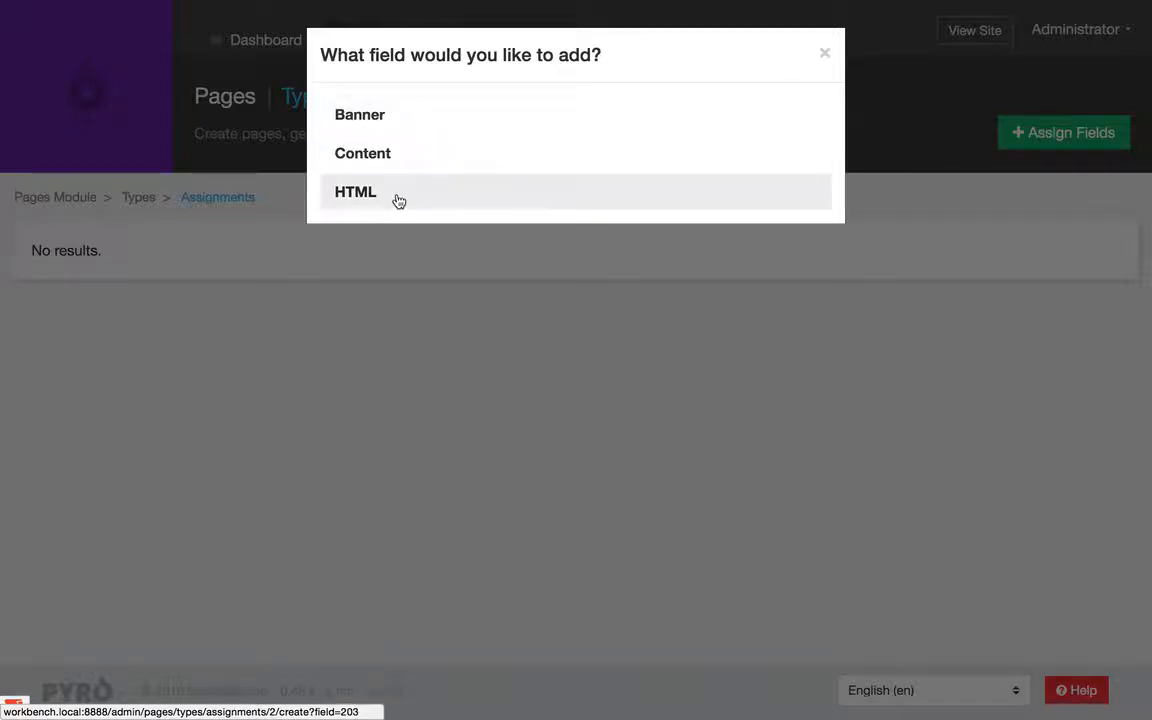
pyautogui.click(398, 200)
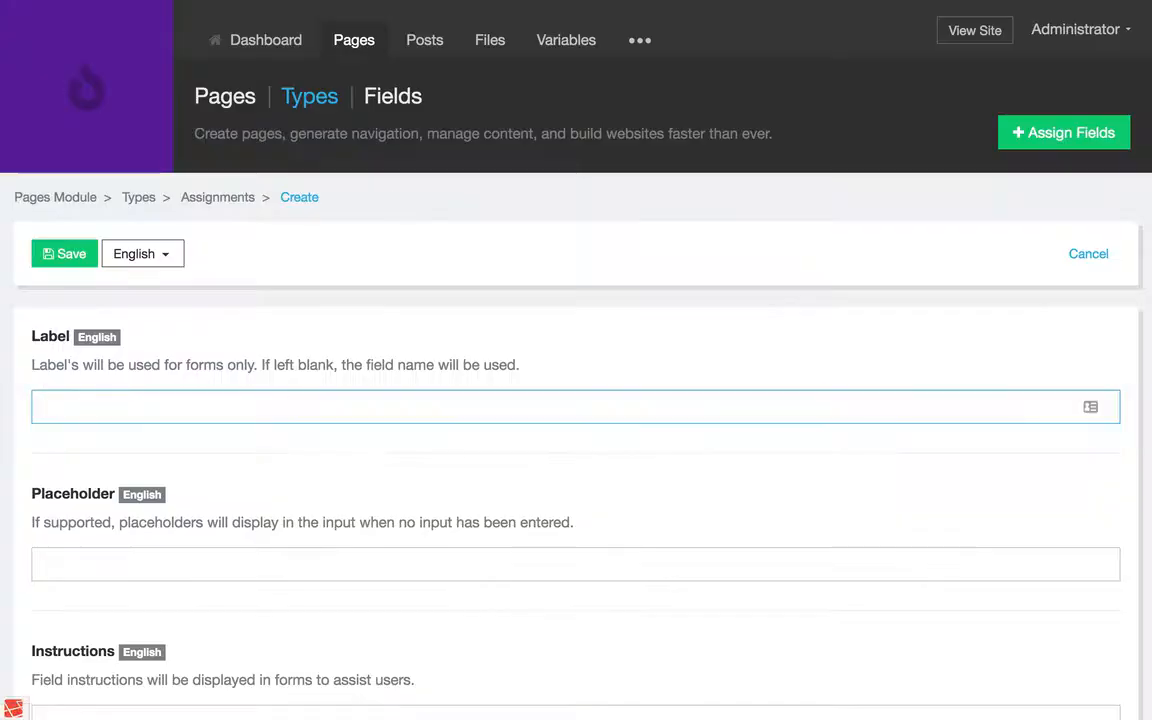
# Start a new page of the HTML type with the title "Testing".
pyautogui.click(240, 100)
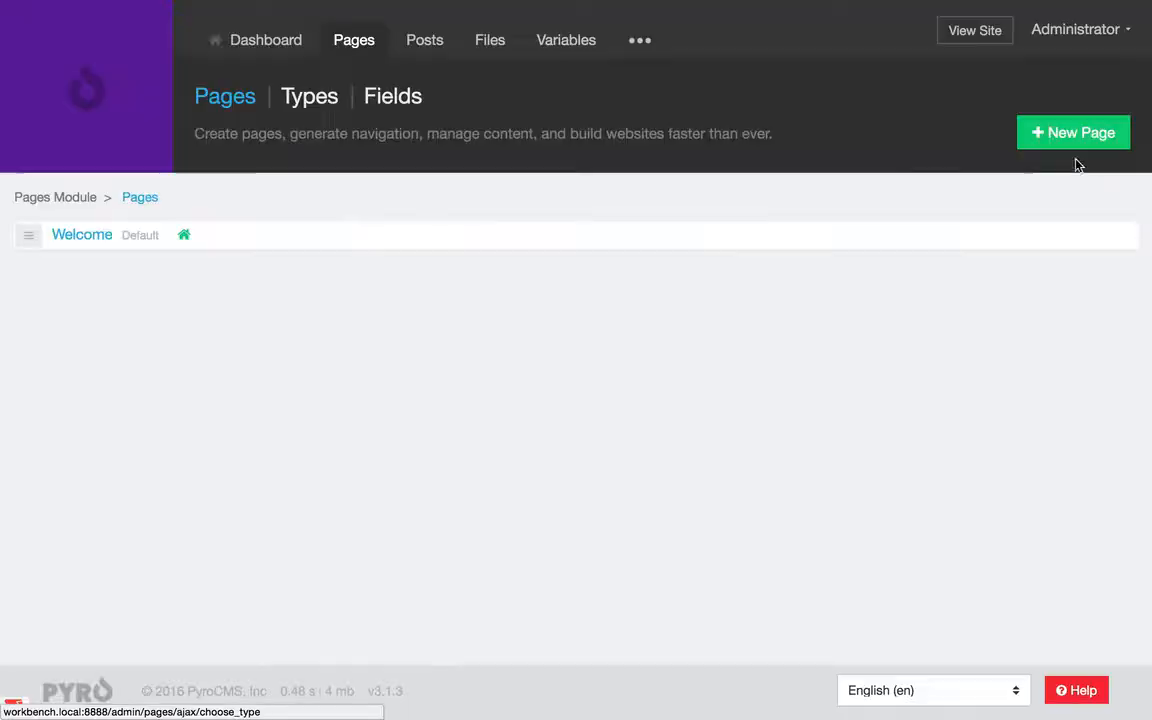
pyautogui.click(1075, 140)
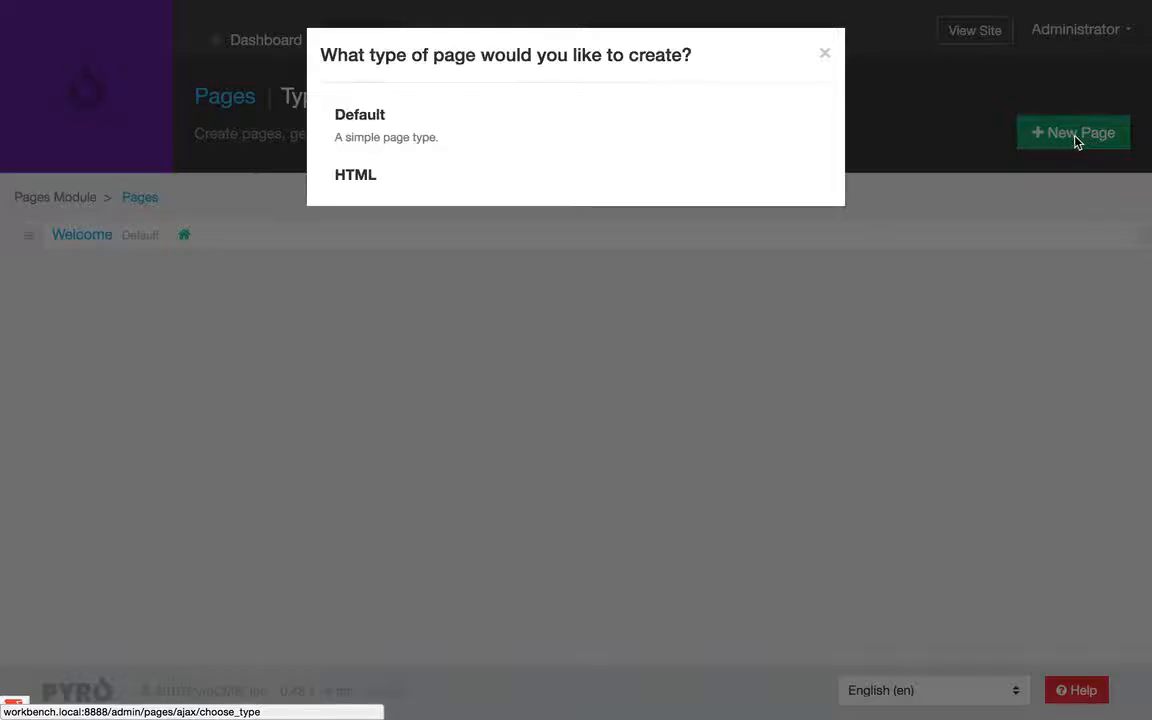
pyautogui.click(672, 340)
pyautogui.click(1080, 128)
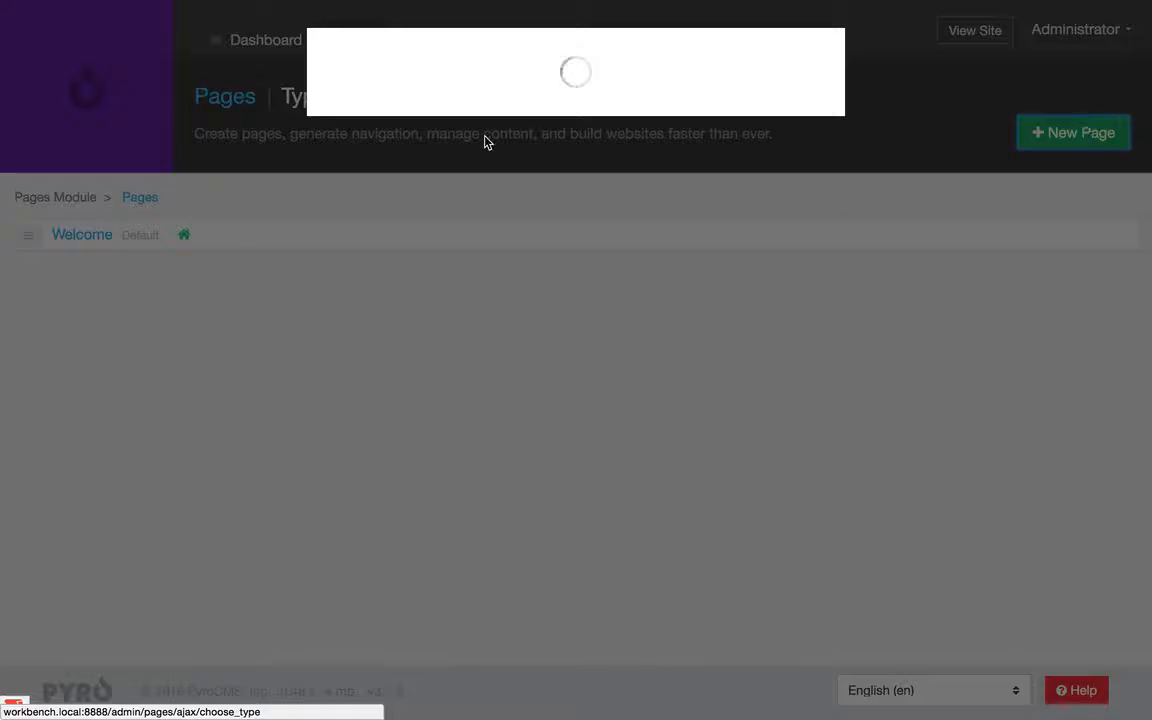
pyautogui.click(489, 180)
pyautogui.click(165, 401)
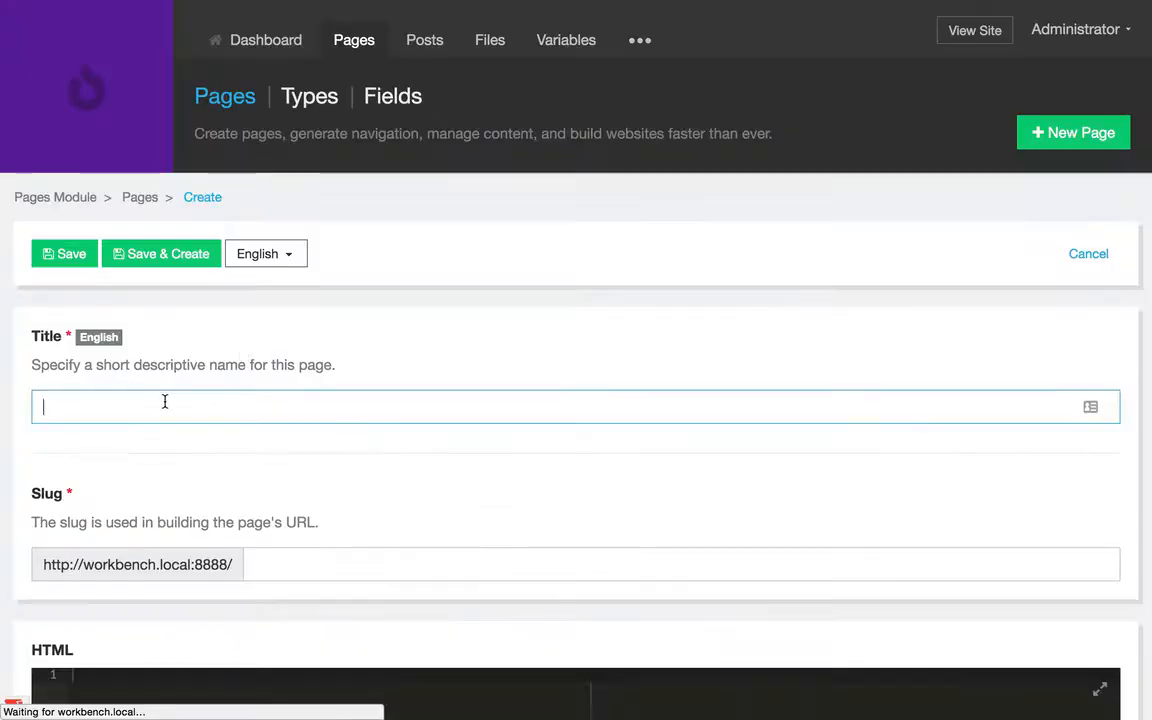
pyautogui.write('Testing')
# Enter <strong>Testing this out.</strong> as the page's HTML content.
pyautogui.scroll(-5, 143, 565)
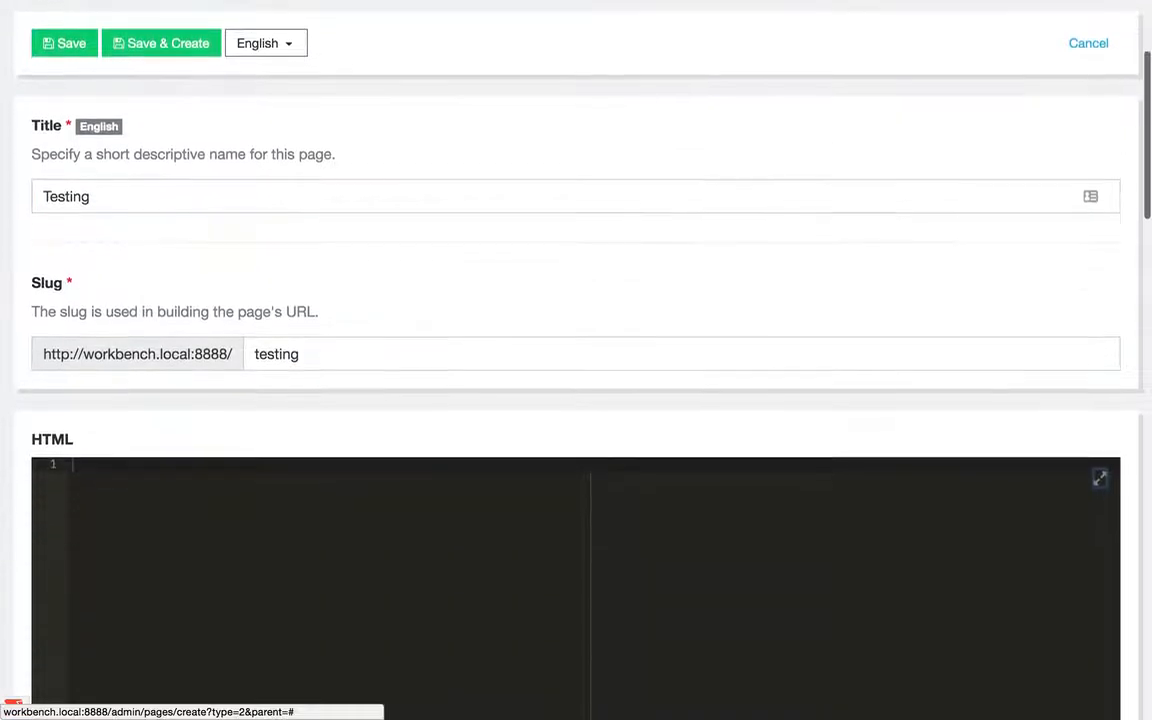
pyautogui.click(143, 565)
pyautogui.write('<str')
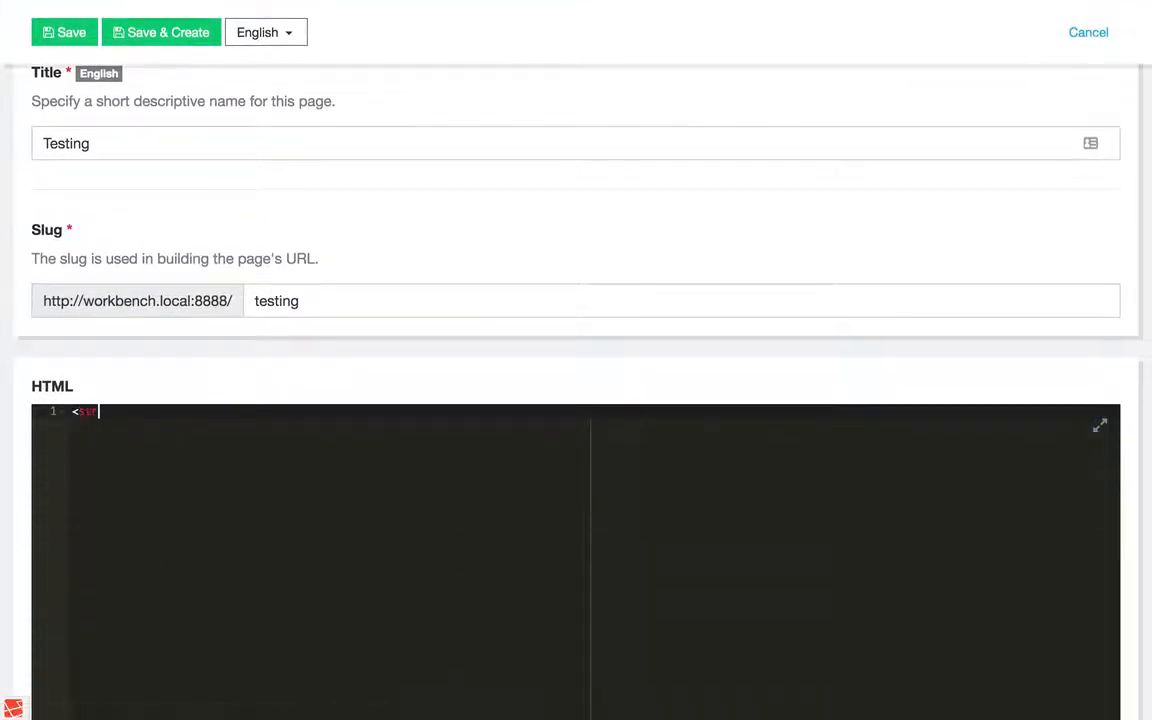
pyautogui.write('ong>Testing</strong>')
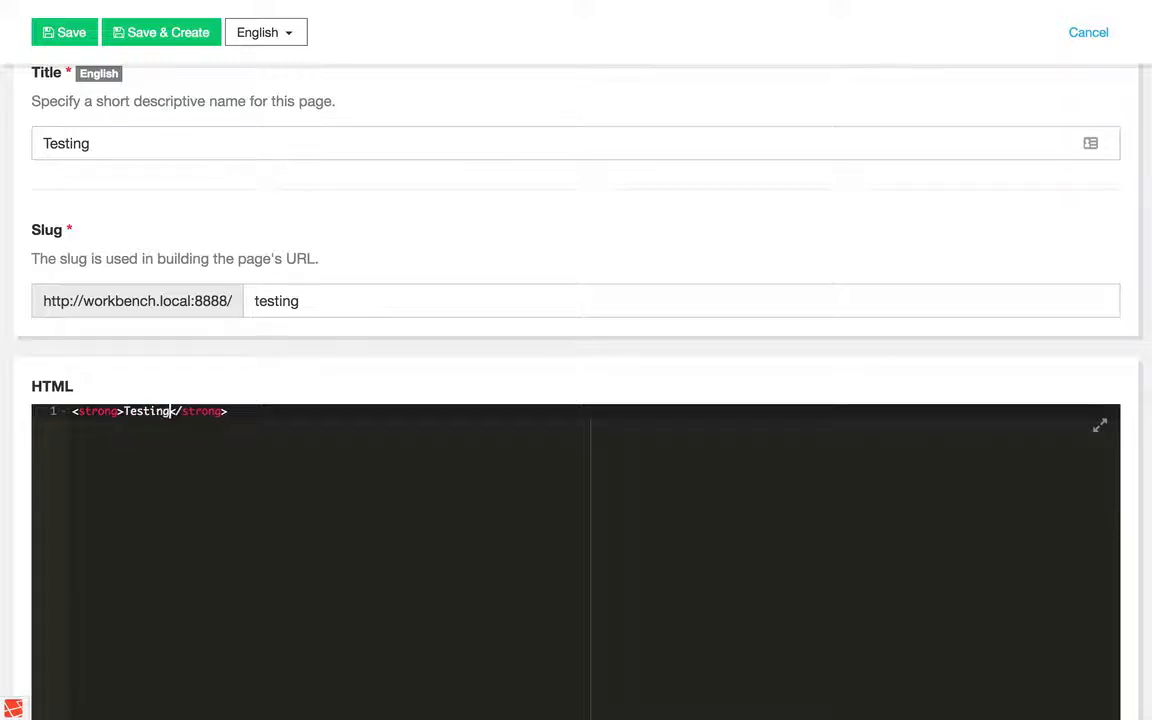
pyautogui.write(' this out.')
# Reset the page's Theme Layout to "Choose an option..." and check the enabled, home page and navigation settings.
pyautogui.scroll(-10, 144, 554)
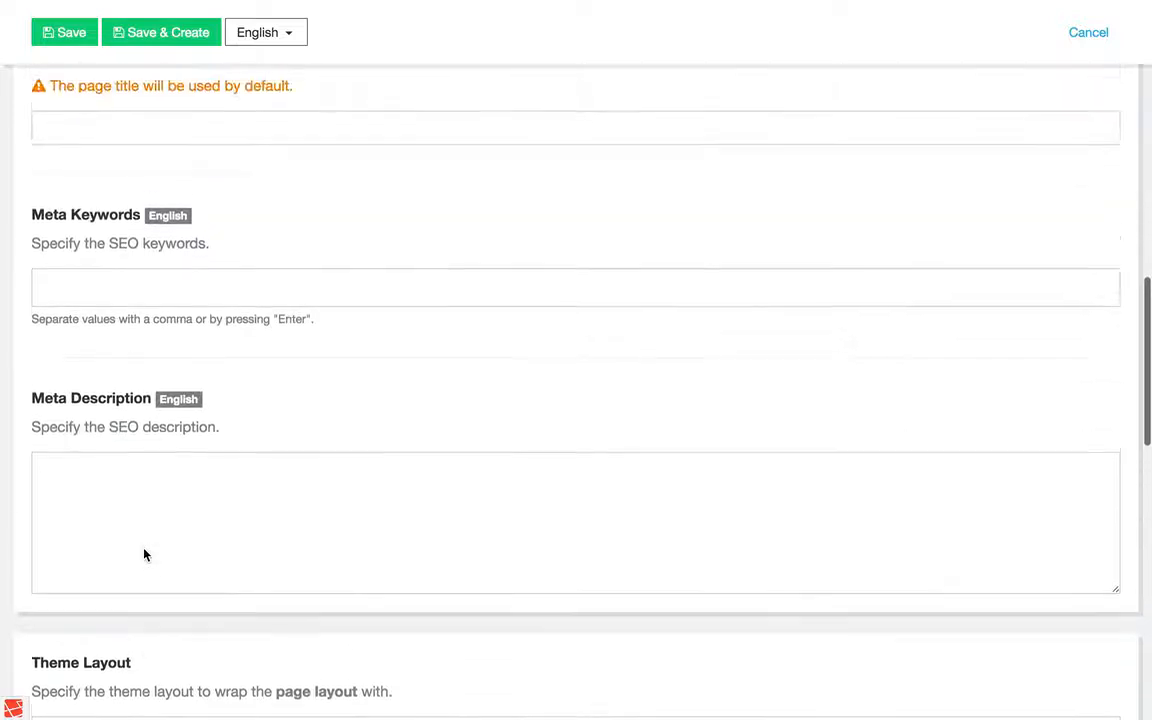
pyautogui.scroll(-5, 144, 554)
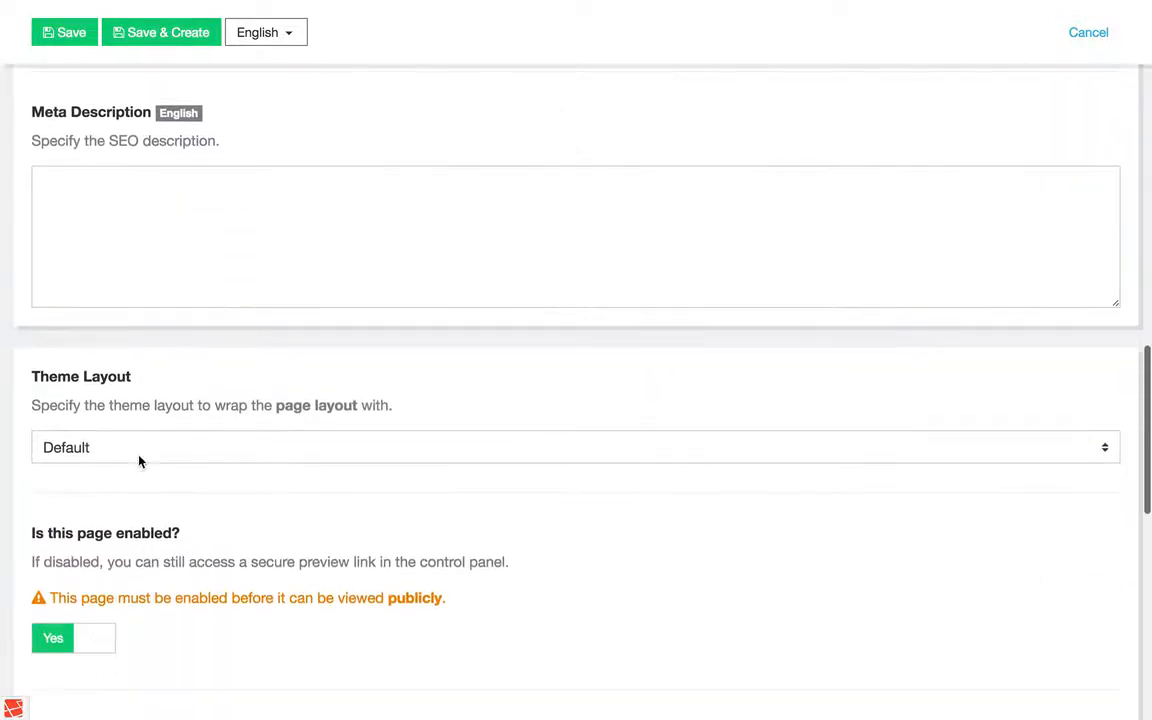
pyautogui.scroll(-1, 141, 401)
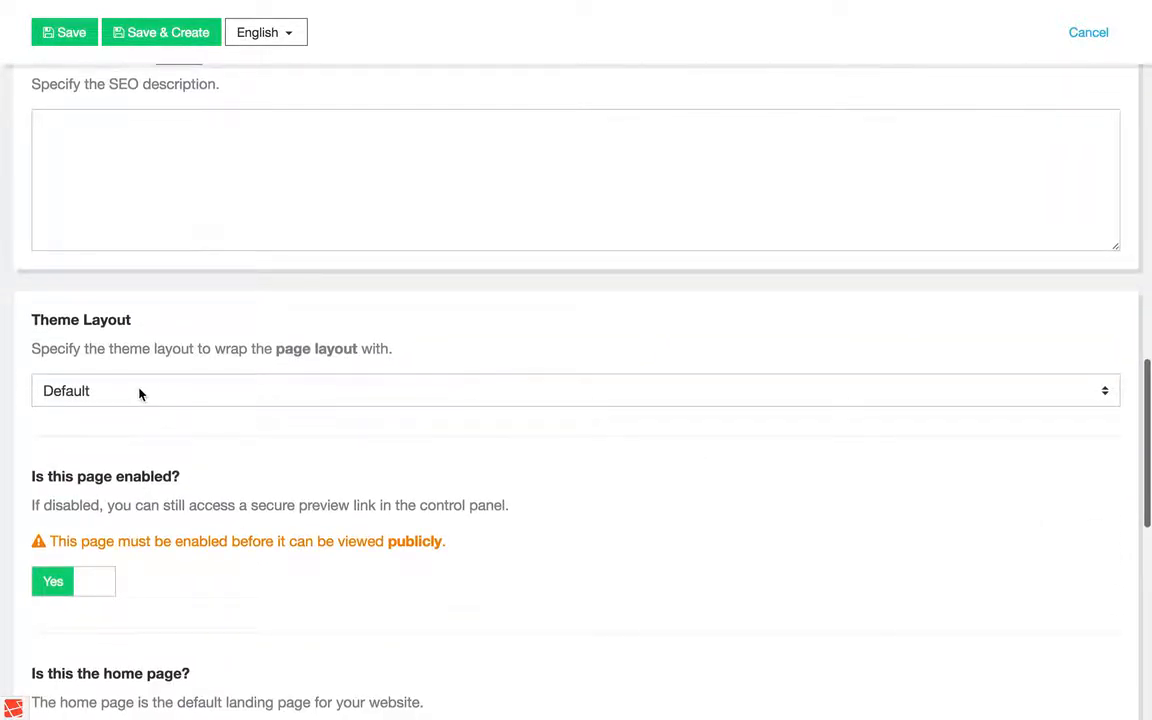
pyautogui.click(139, 392)
pyautogui.click(148, 372)
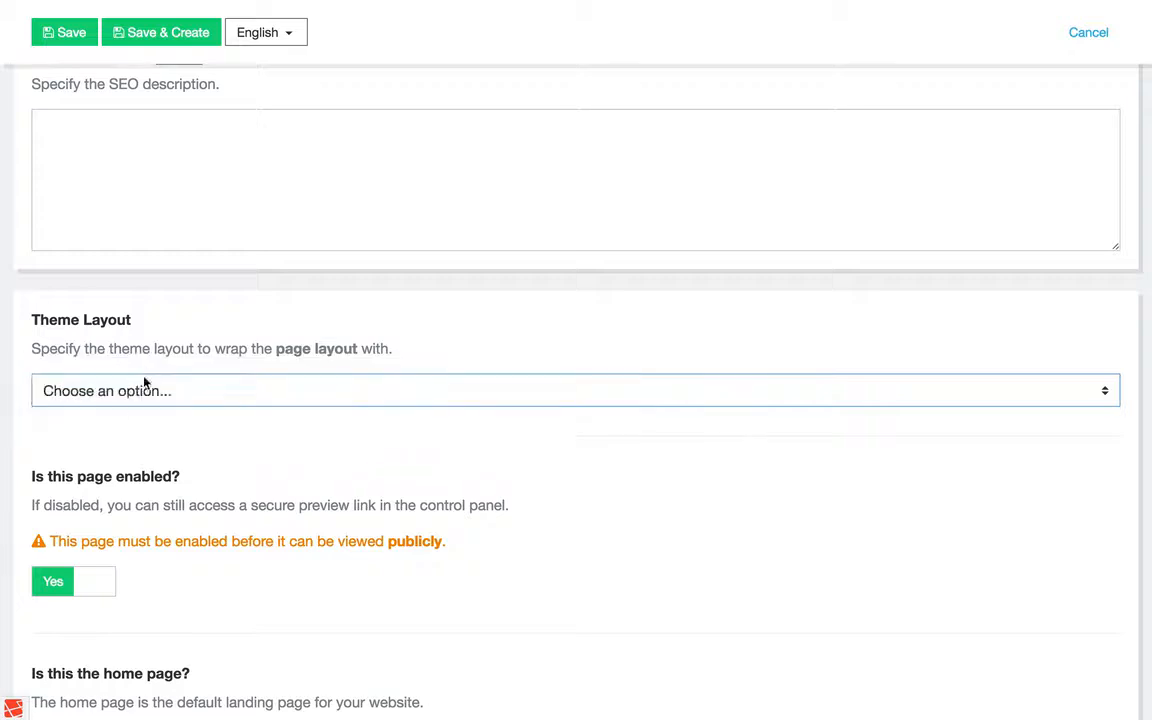
pyautogui.scroll(-5, 130, 427)
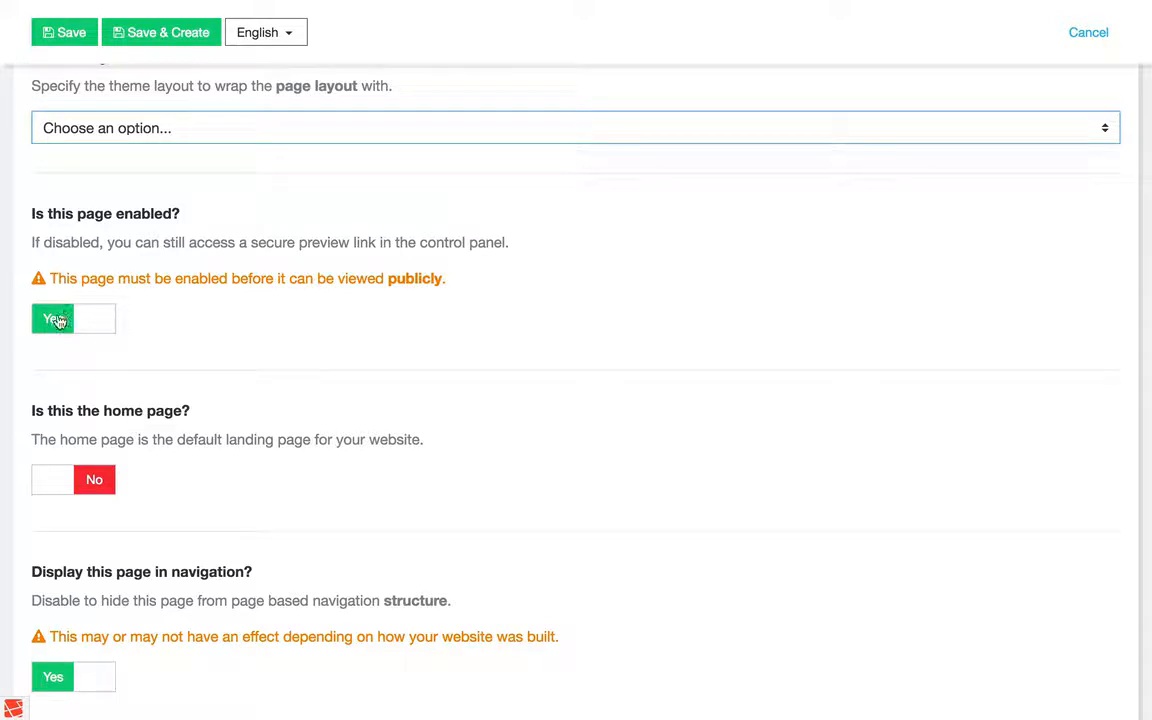
# Check the Testing page's navigation, exact URI match and allowed roles settings, and save the page.
pyautogui.scroll(-1, 57, 391)
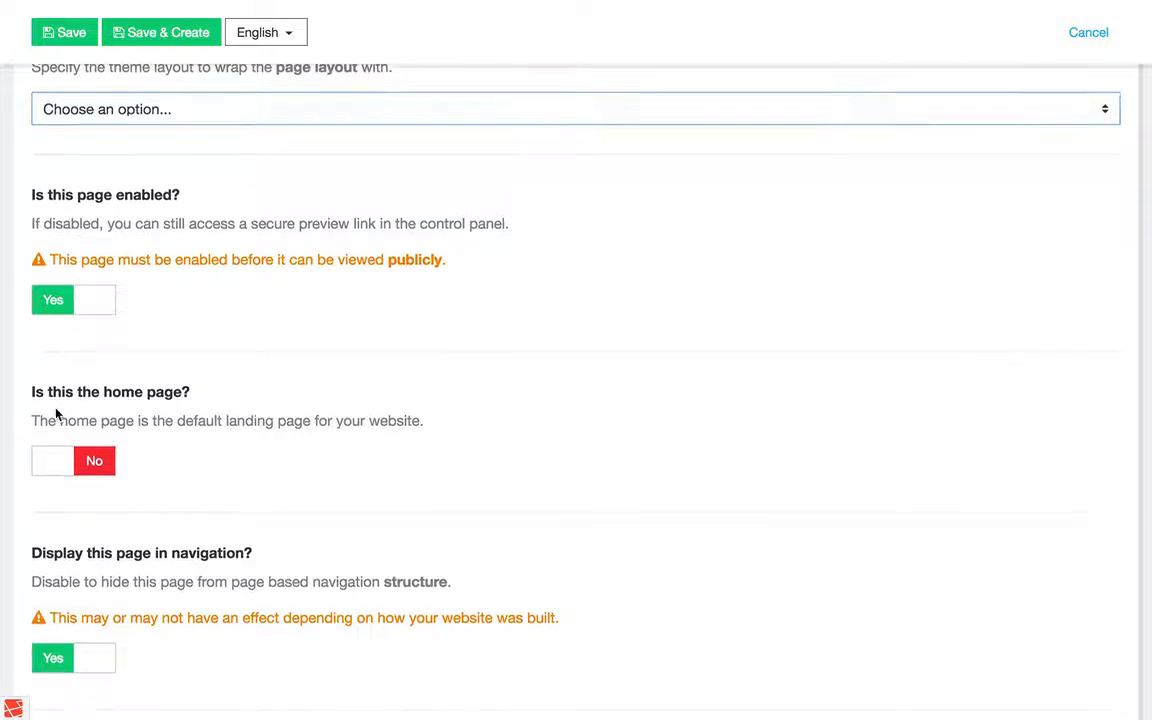
pyautogui.scroll(-3, 60, 370)
pyautogui.scroll(-2, 160, 400)
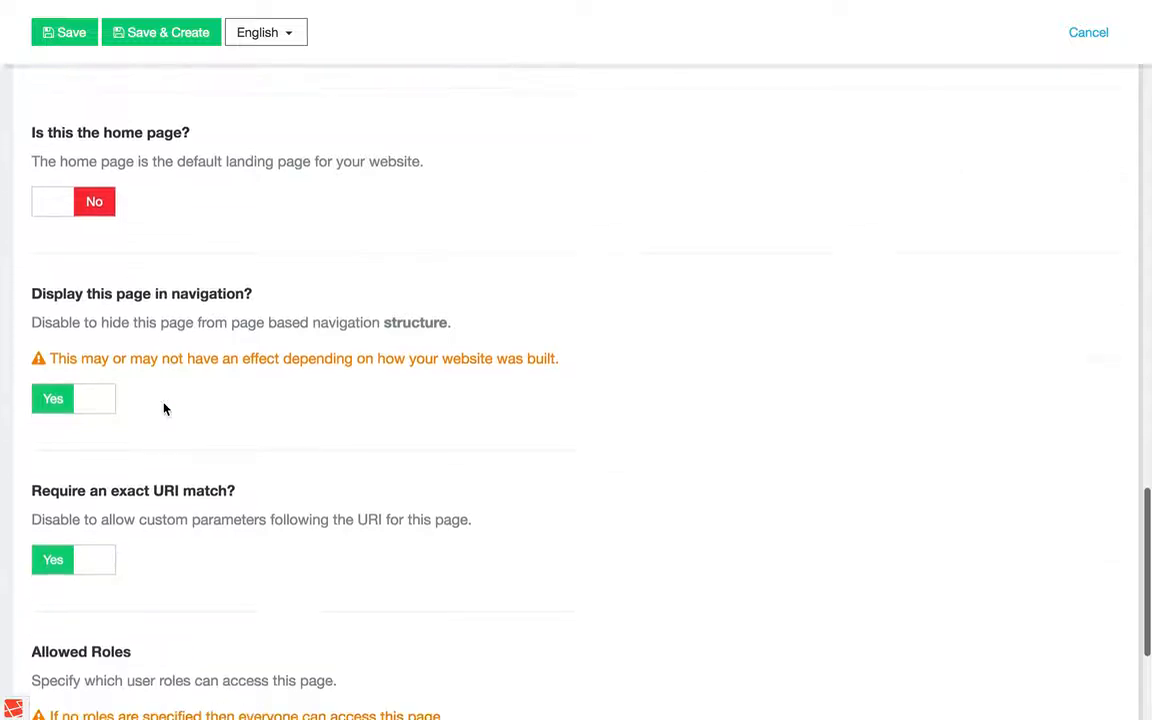
pyautogui.scroll(-2, 180, 556)
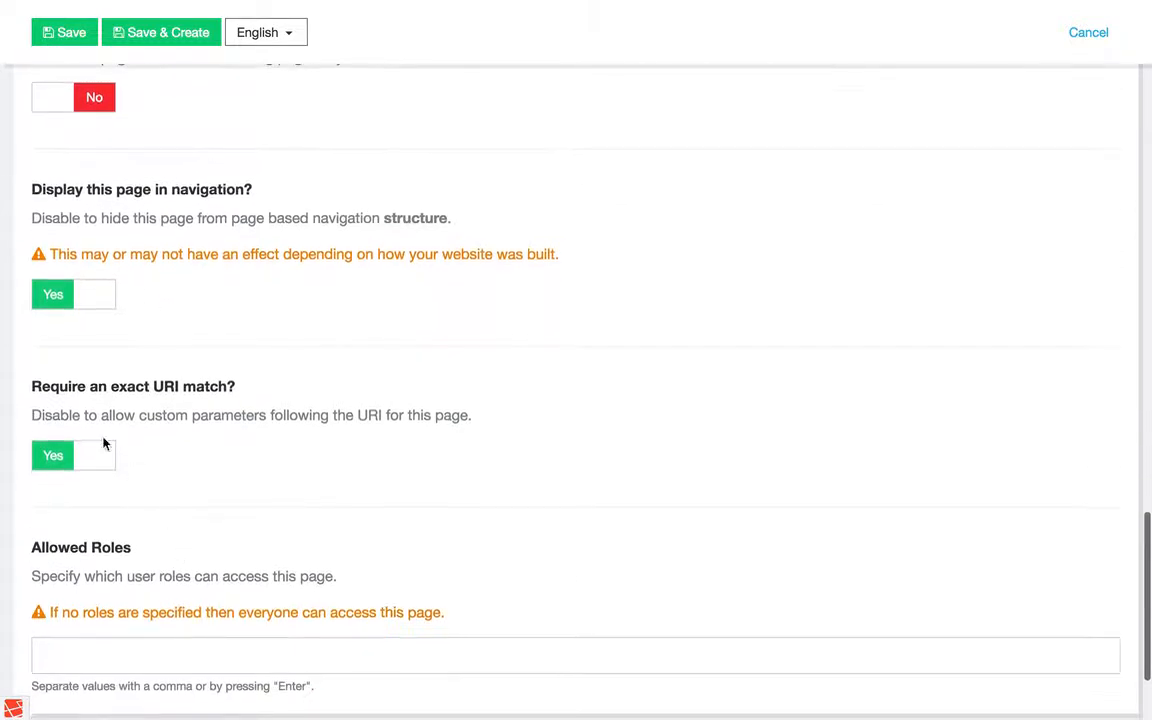
pyautogui.scroll(-3, 281, 517)
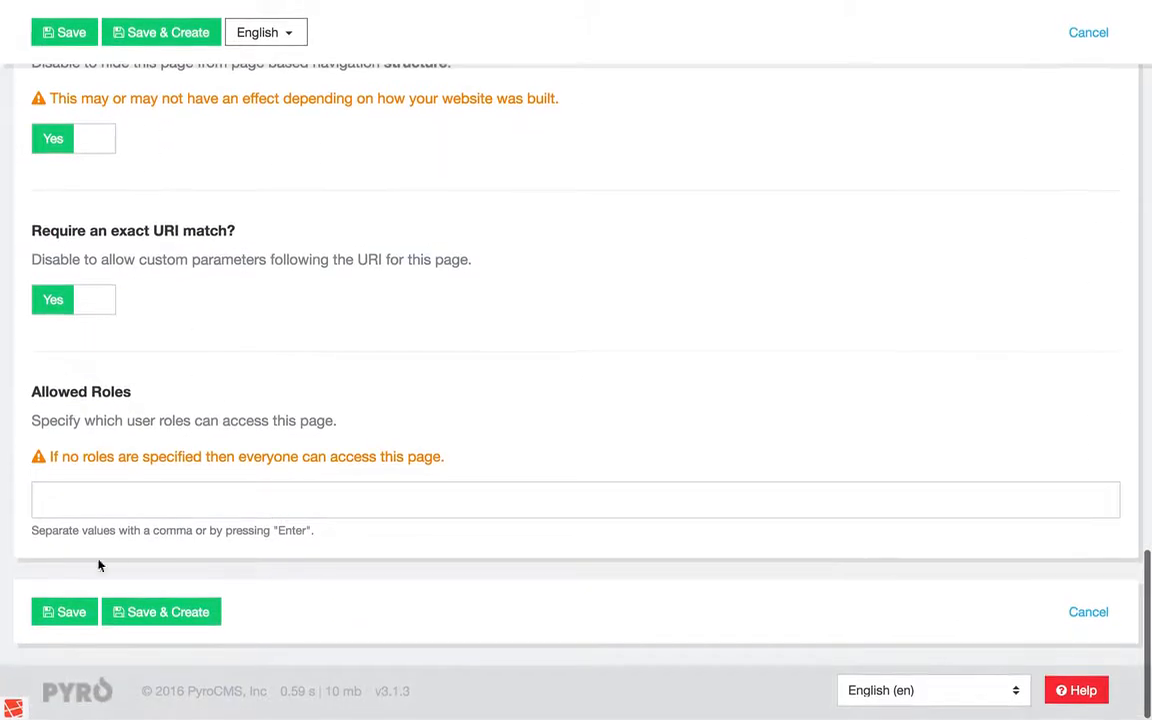
pyautogui.click(70, 611)
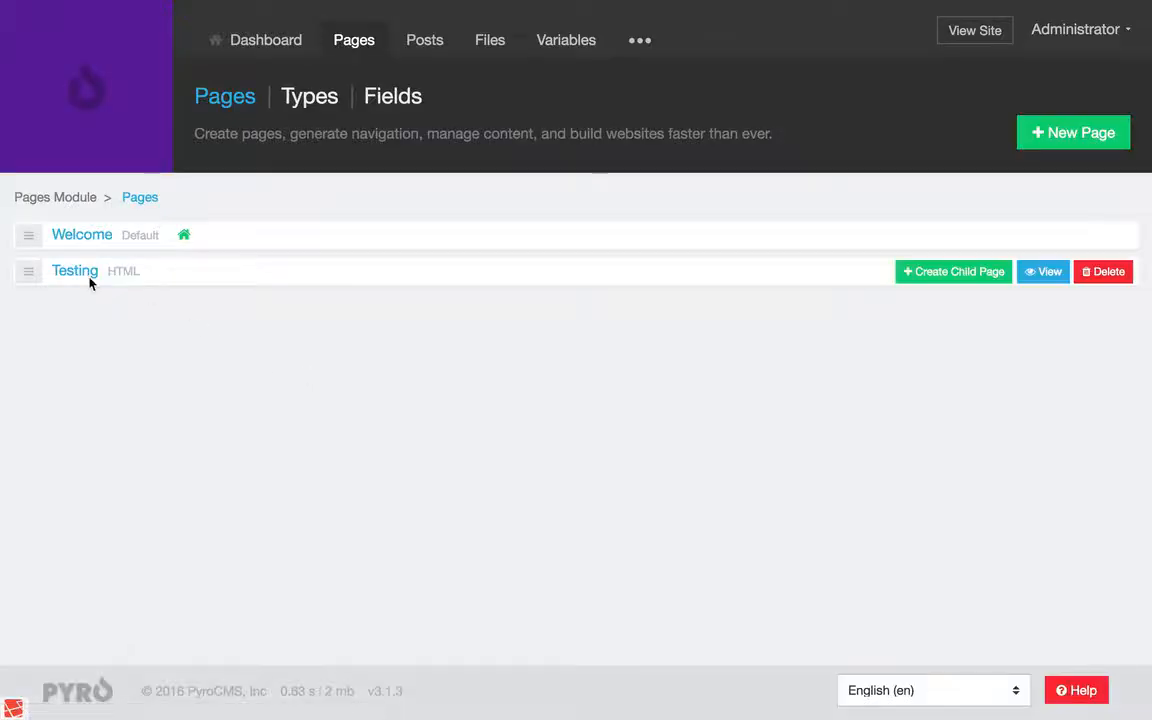
# View the Testing page on the public site and close the leftover Welcome page tab.
pyautogui.click(1045, 275)
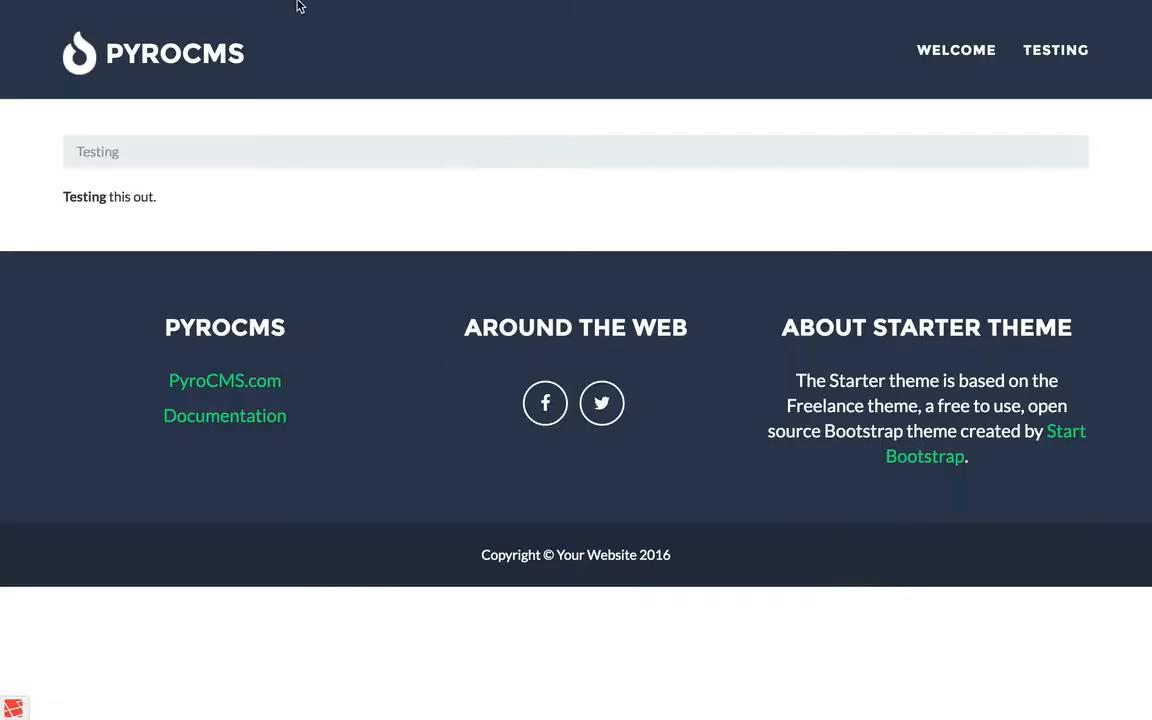
pyautogui.moveTo(296, 3)
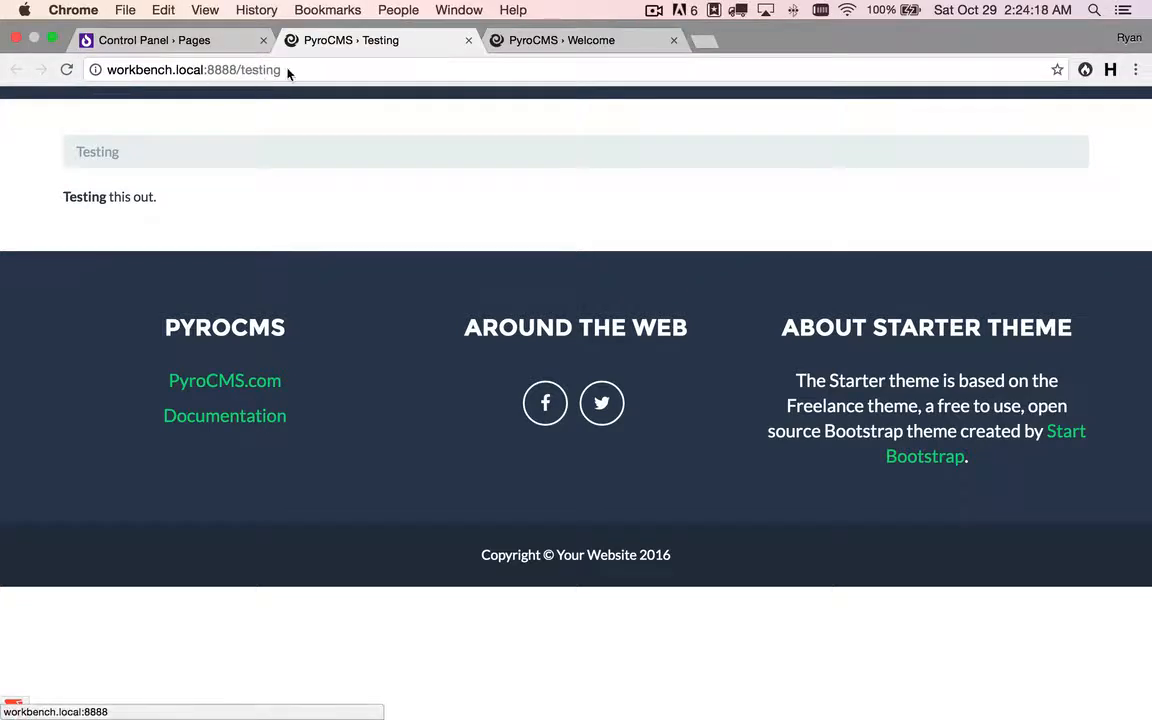
pyautogui.click(673, 40)
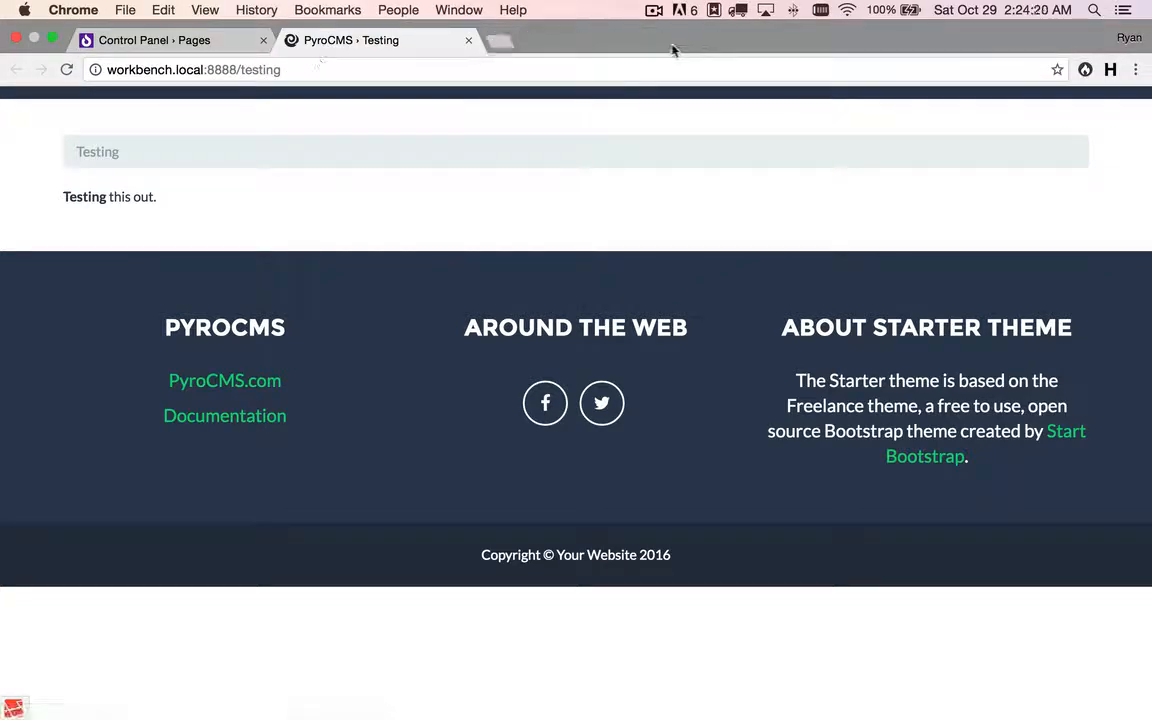
# Reopen the Testing page for editing in the Control Panel, disable it and update the entry.
pyautogui.moveTo(167, 10)
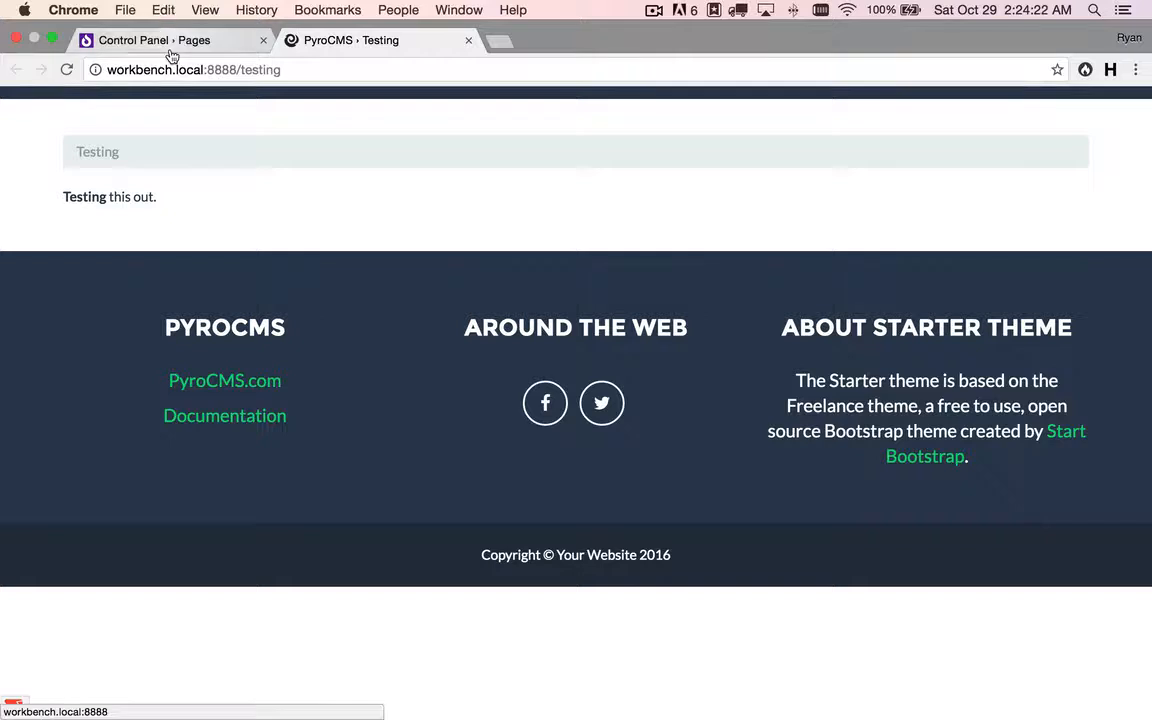
pyautogui.click(170, 42)
pyautogui.moveTo(900, 275)
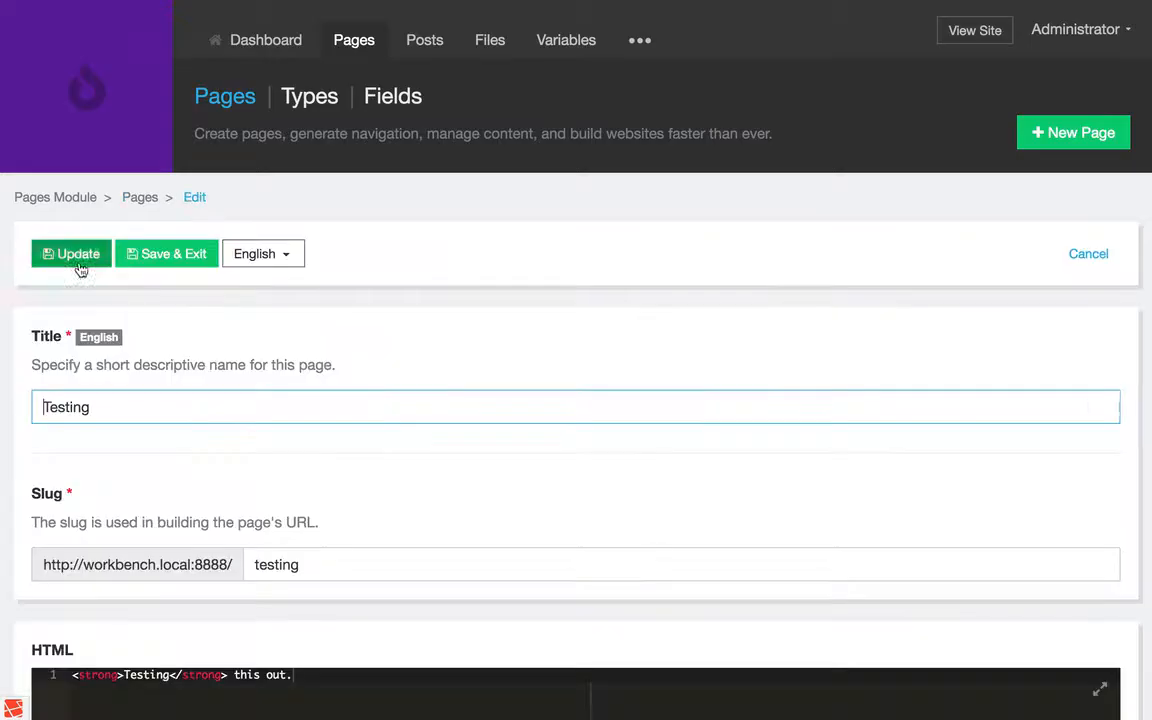
pyautogui.scroll(-10, 314, 378)
pyautogui.scroll(-15, 322, 411)
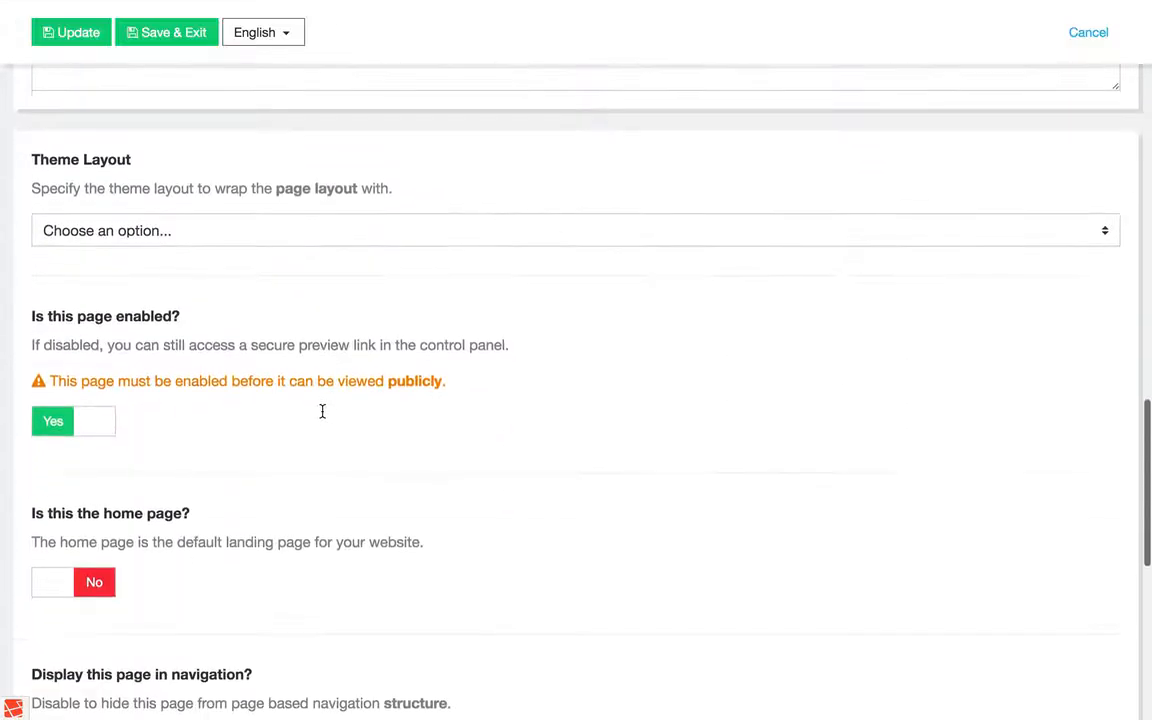
pyautogui.click(50, 411)
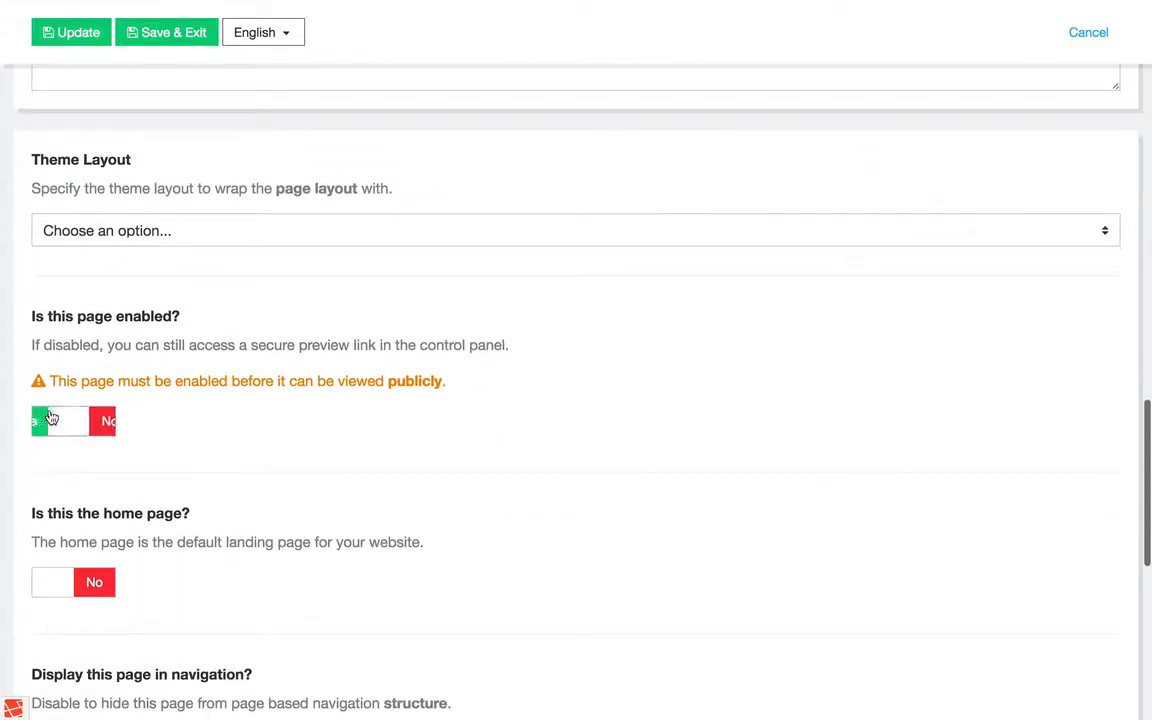
pyautogui.click(66, 33)
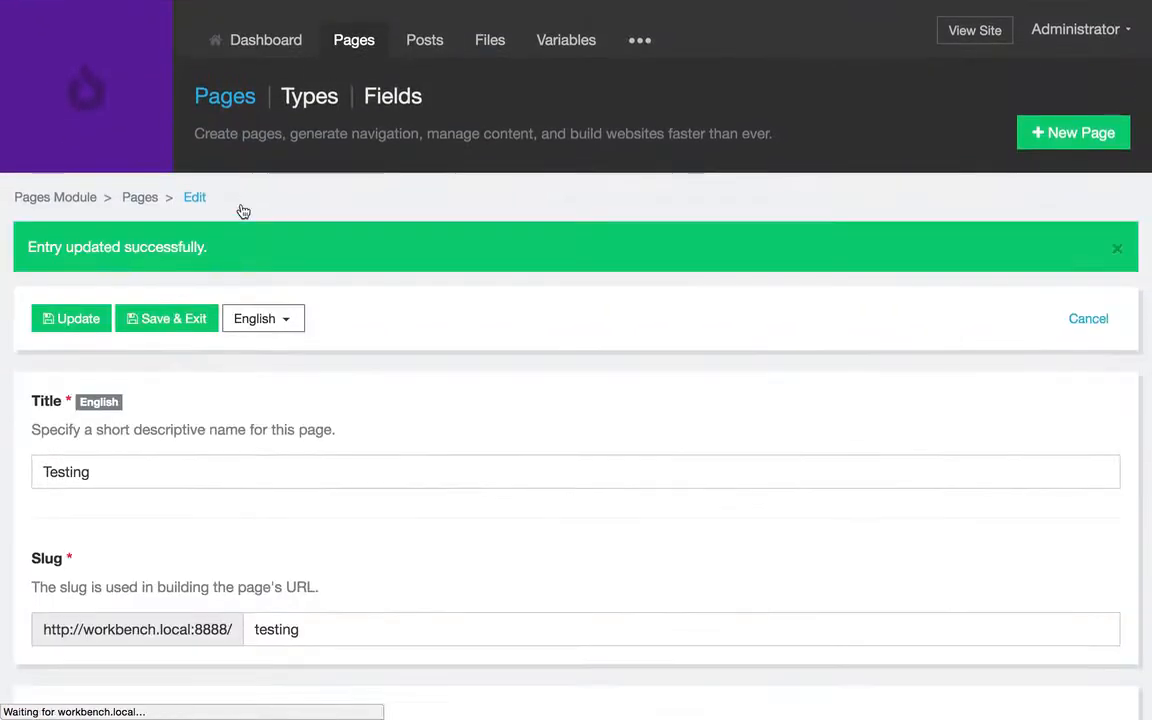
# View the disabled Testing page through its secure preview link from the pages list.
pyautogui.click(222, 97)
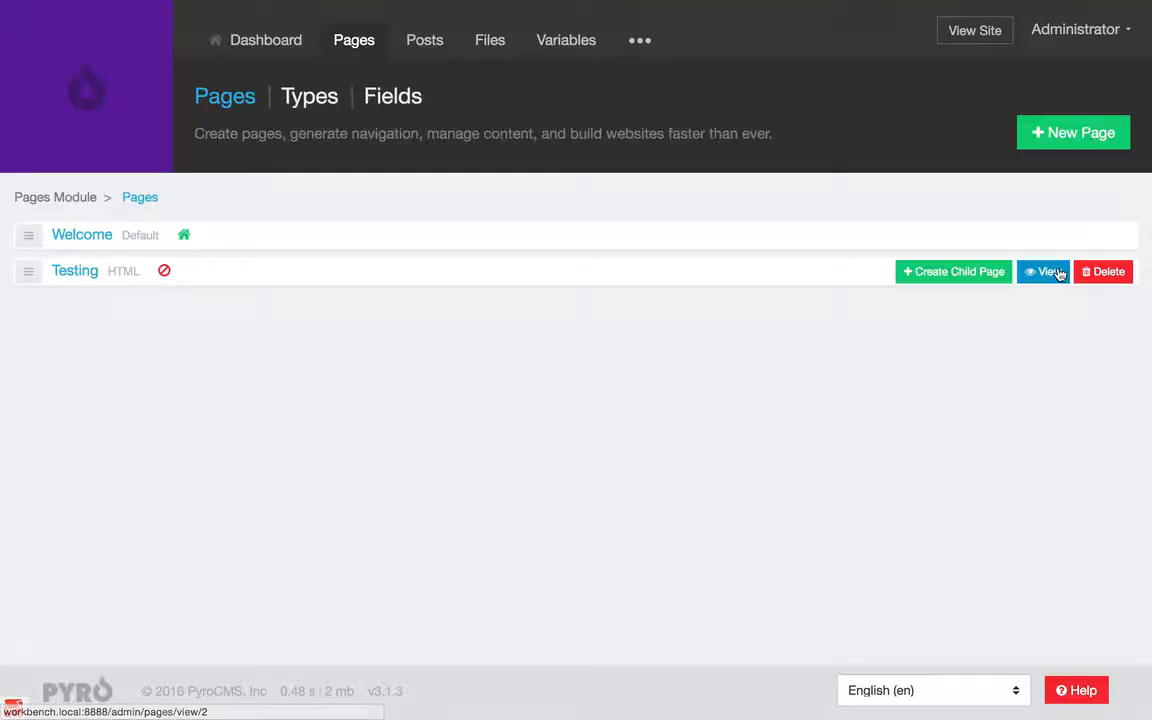
pyautogui.click(1050, 268)
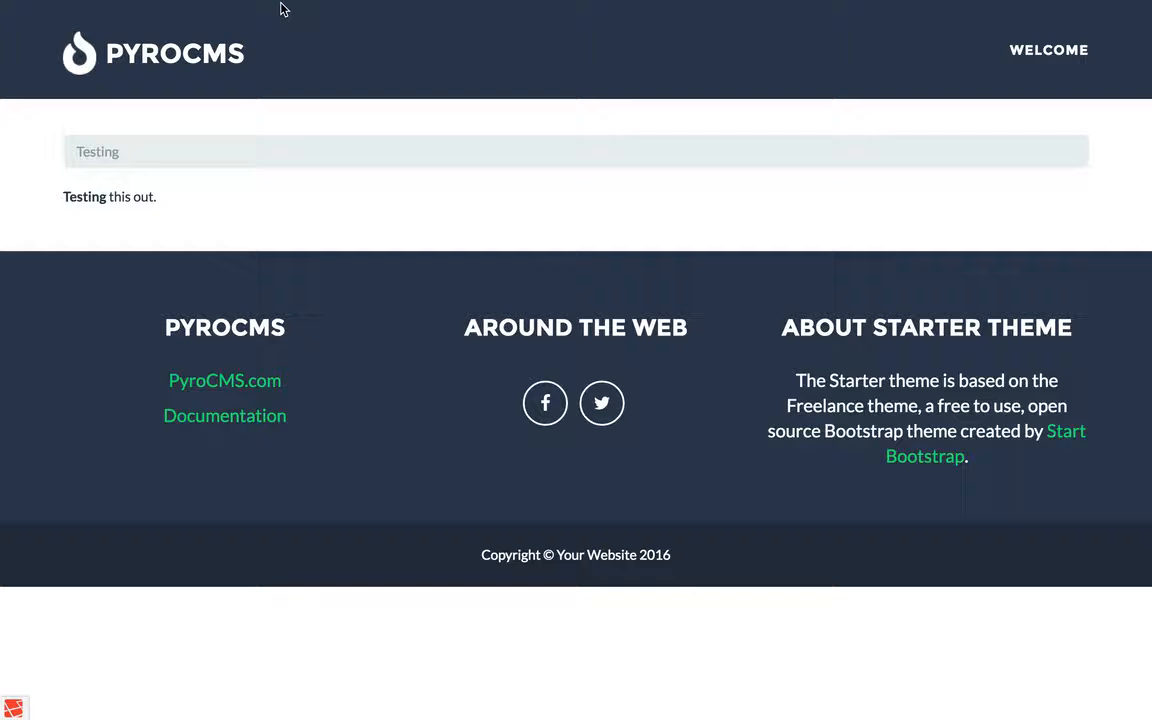
pyautogui.moveTo(280, 5)
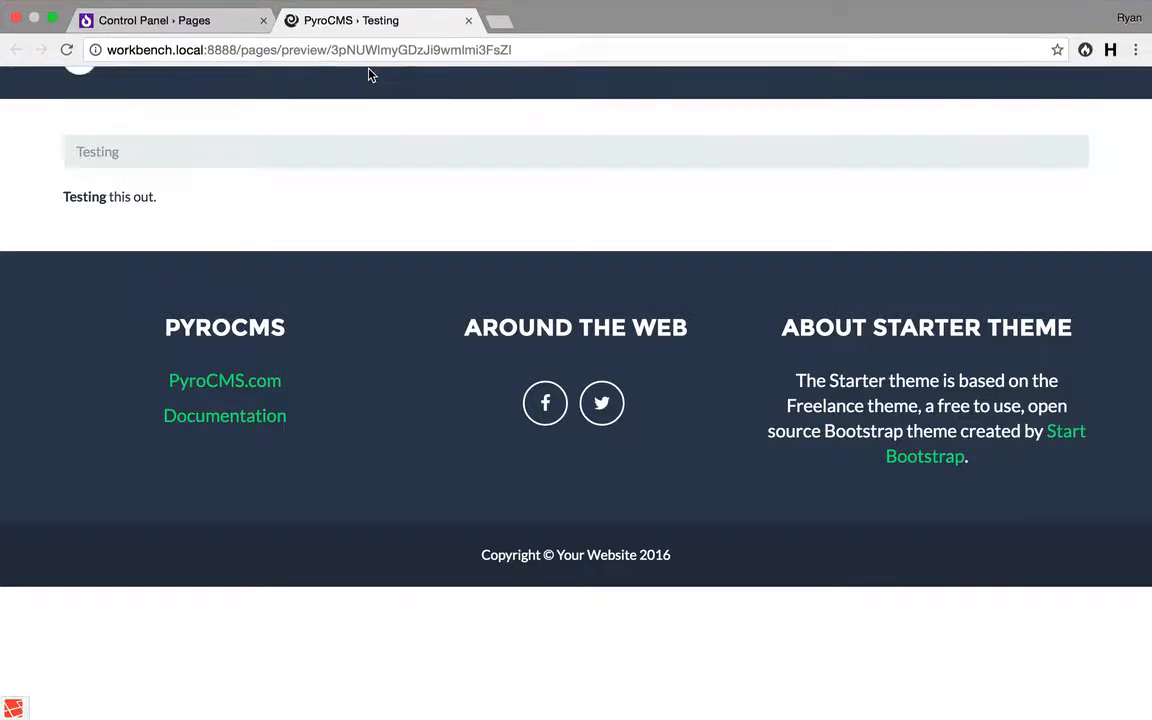
# Replace the preview path in the address with "testing" to try the page's public URL, workbench.local:8888/testing.
pyautogui.doubleClick(363, 50)
pyautogui.press('Left')
pyautogui.hotkey('alt', 'Left')
pyautogui.hotkey('alt', 'Left')
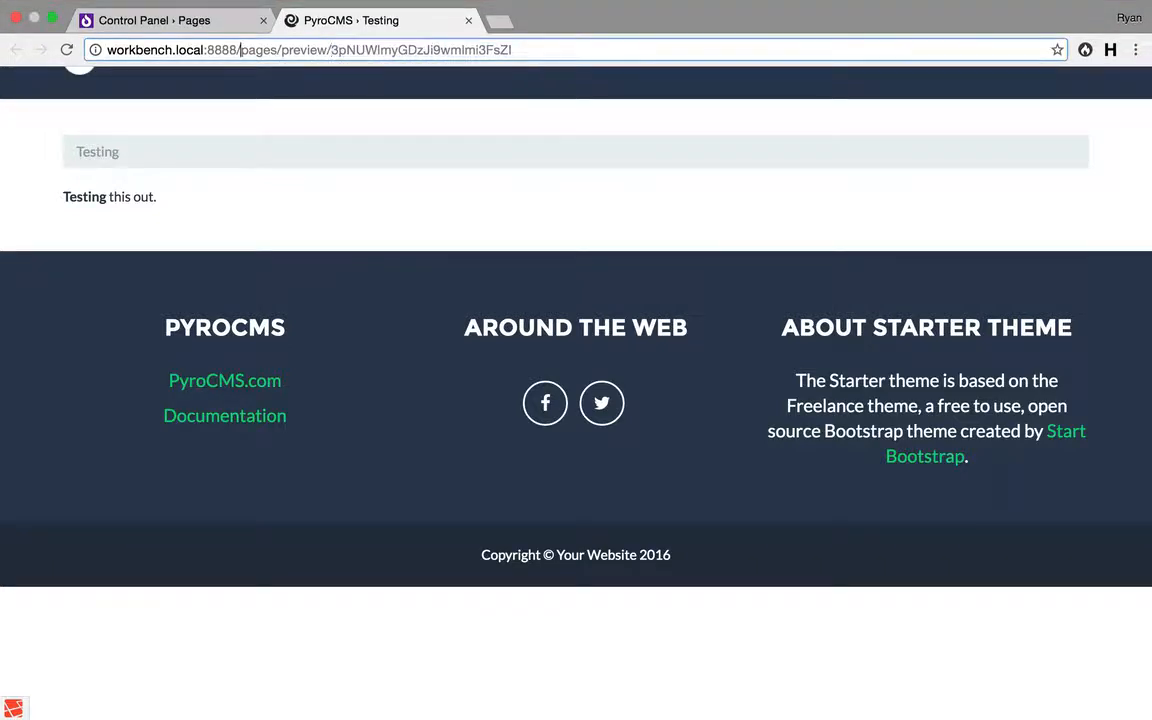
pyautogui.hotkey('shift', 'End')
pyautogui.write('testing')
pyautogui.press('Return')
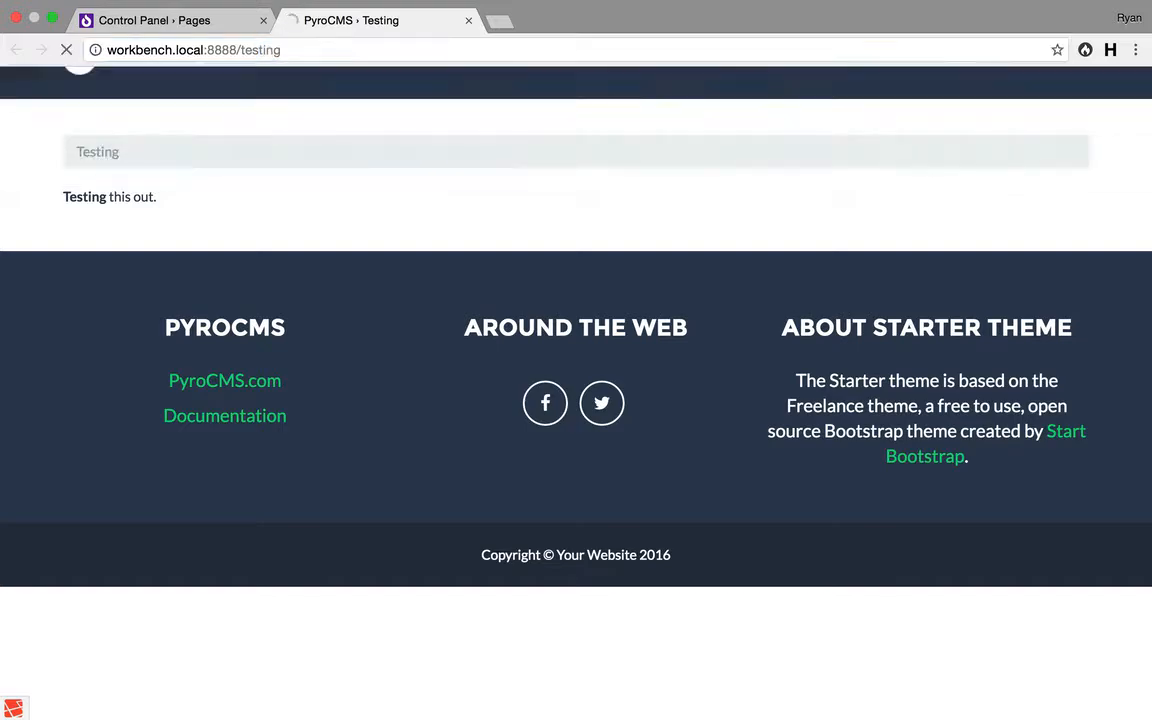
# Return to the Control Panel's pages list and close the browser tab with the public testing URL.
pyautogui.moveTo(205, 5)
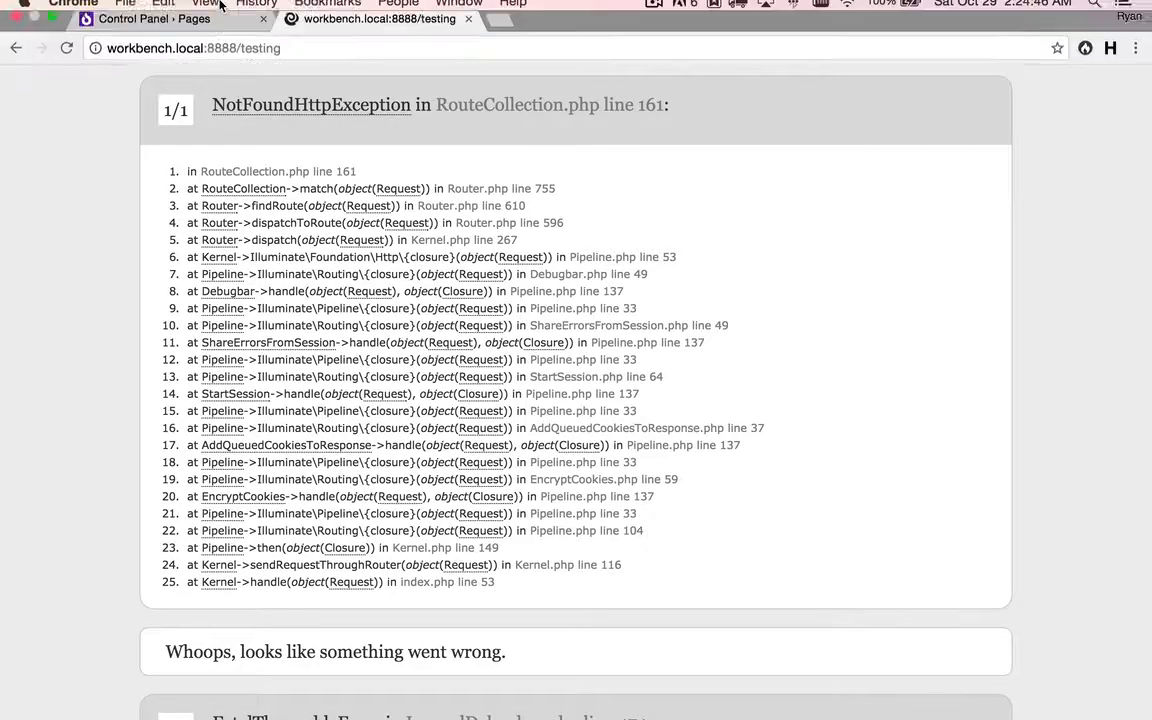
pyautogui.click(185, 40)
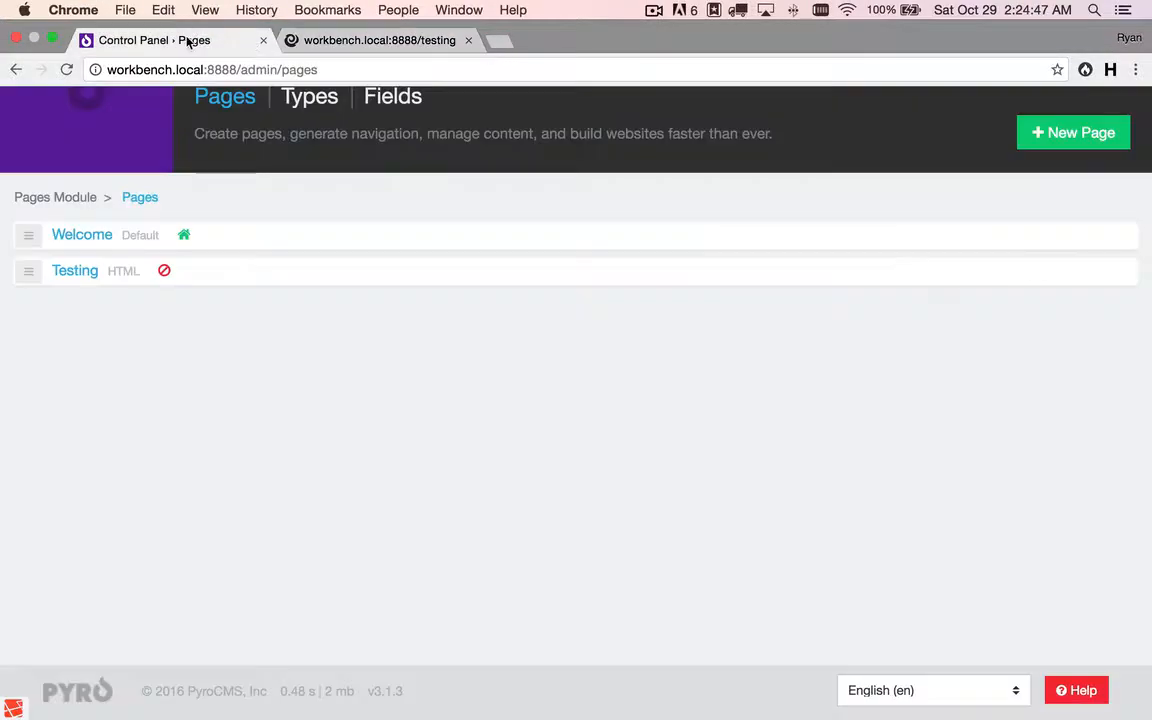
pyautogui.click(474, 40)
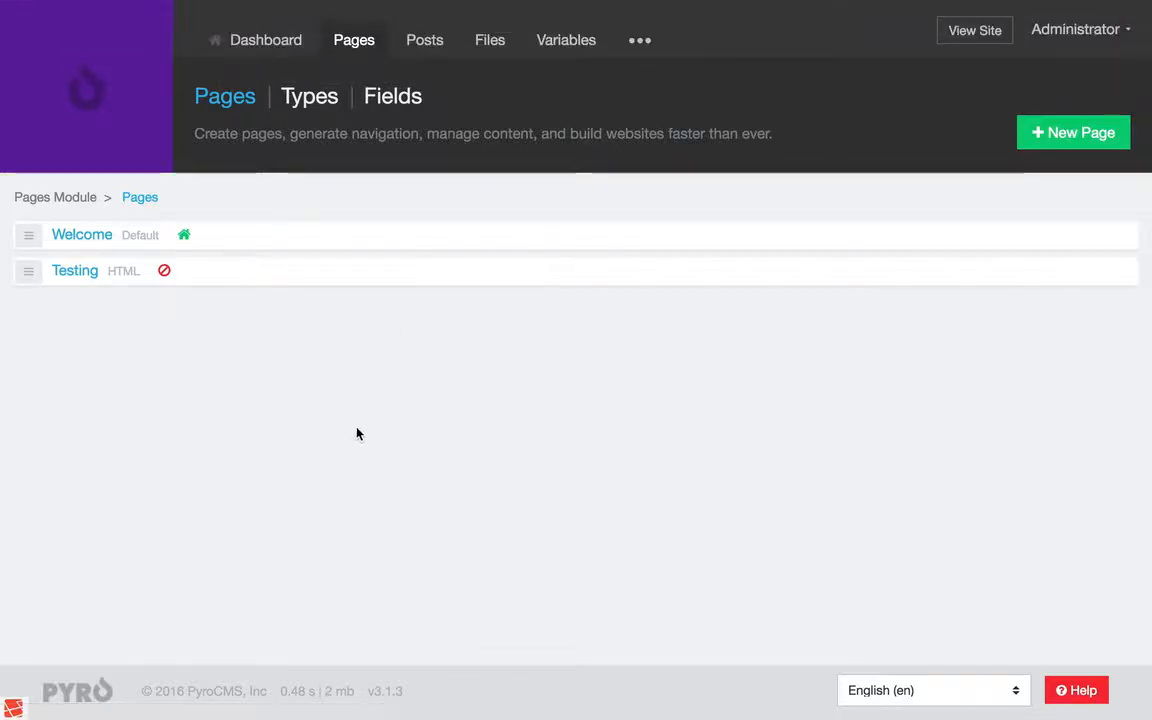
# Look over the Default and HTML page types, and return to the pages list.
pyautogui.click(310, 98)
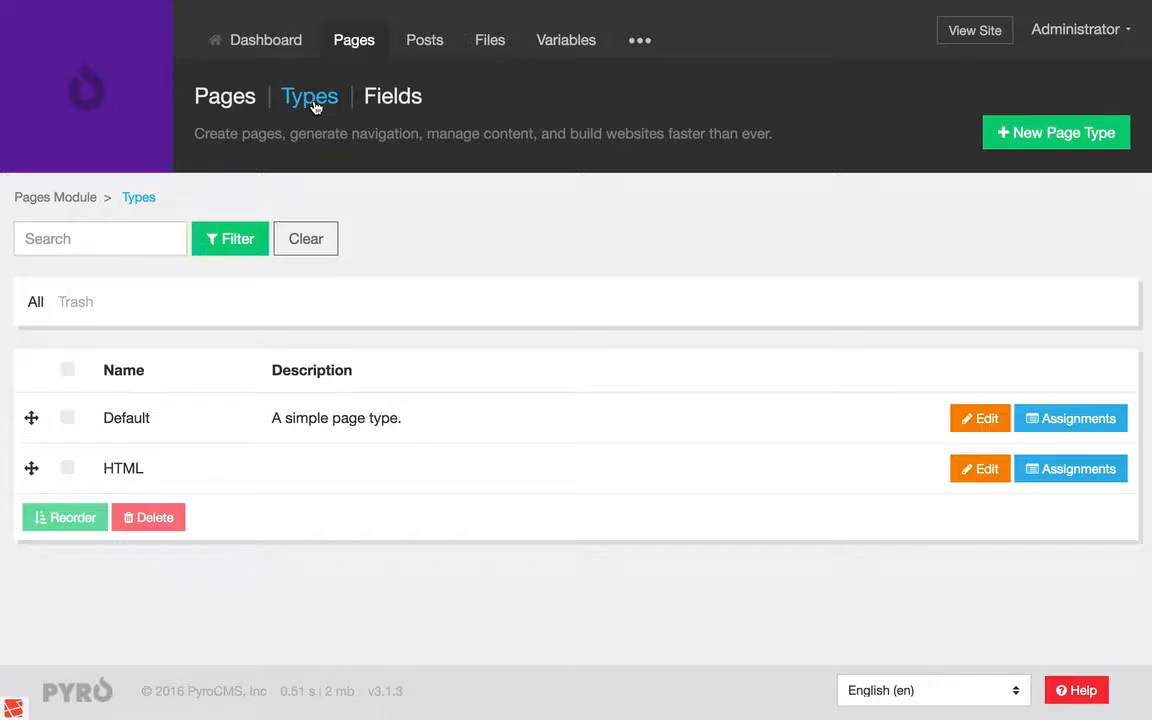
pyautogui.click(975, 470)
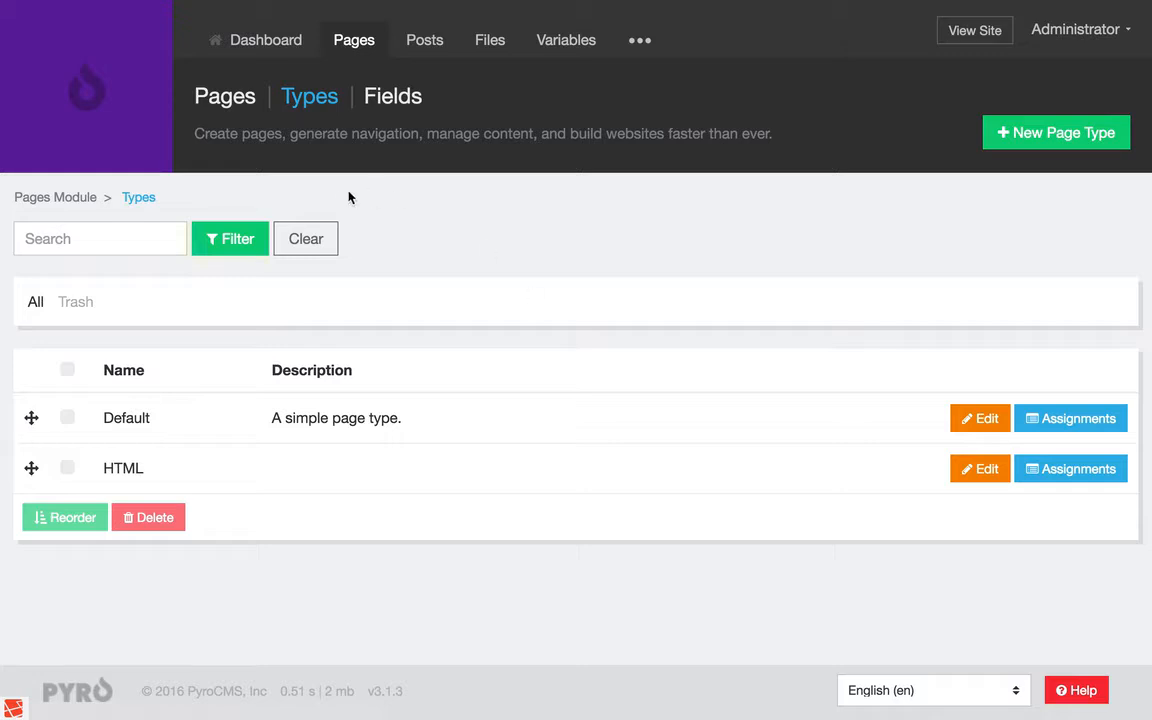
pyautogui.click(212, 95)
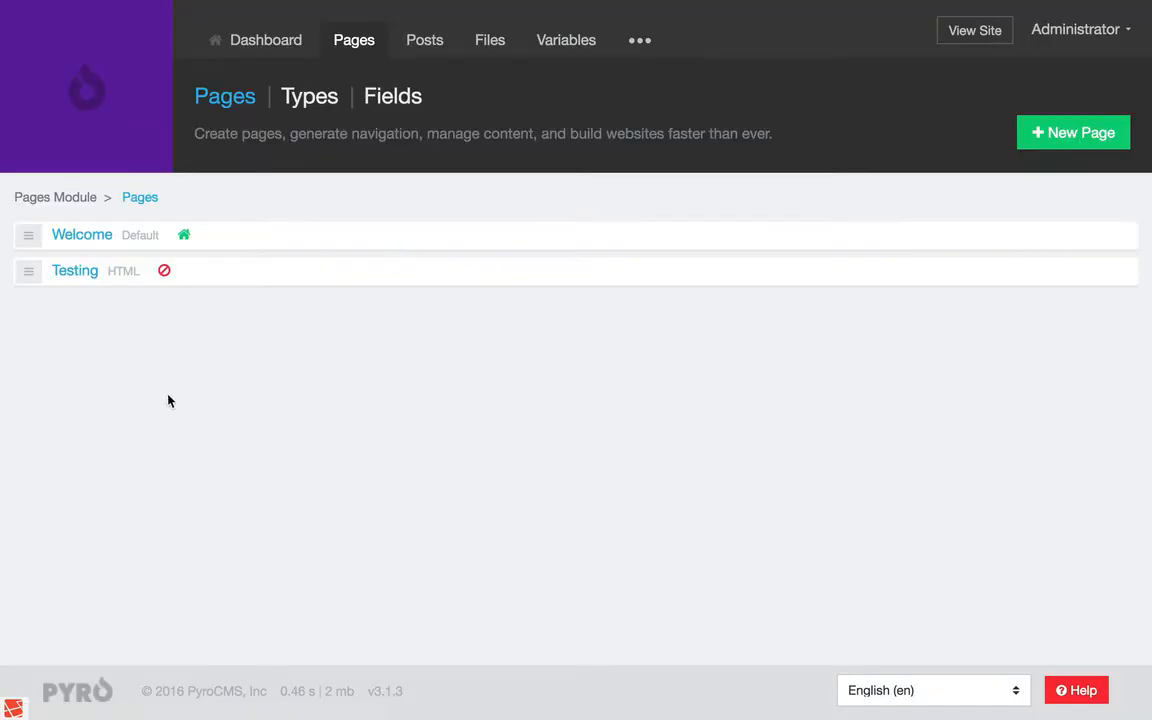